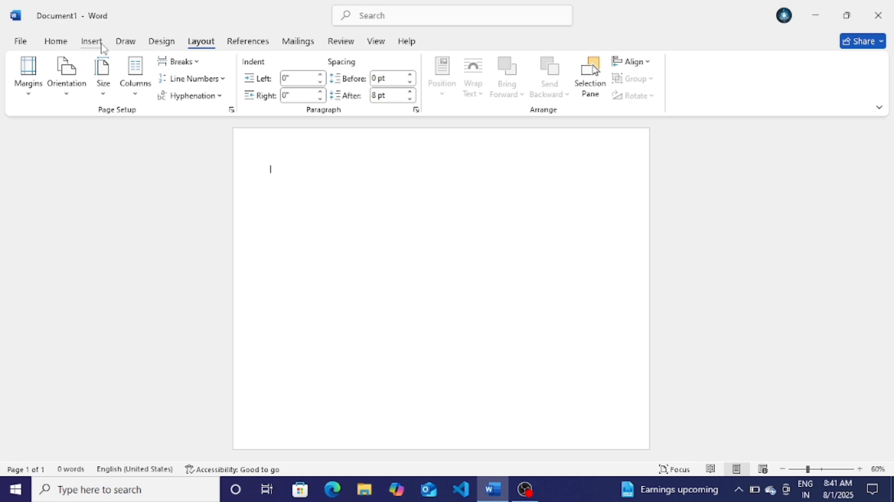
Step: Draw a Frame shape across most of the page and thin its border
left_click(102, 45)
left_click(191, 62)
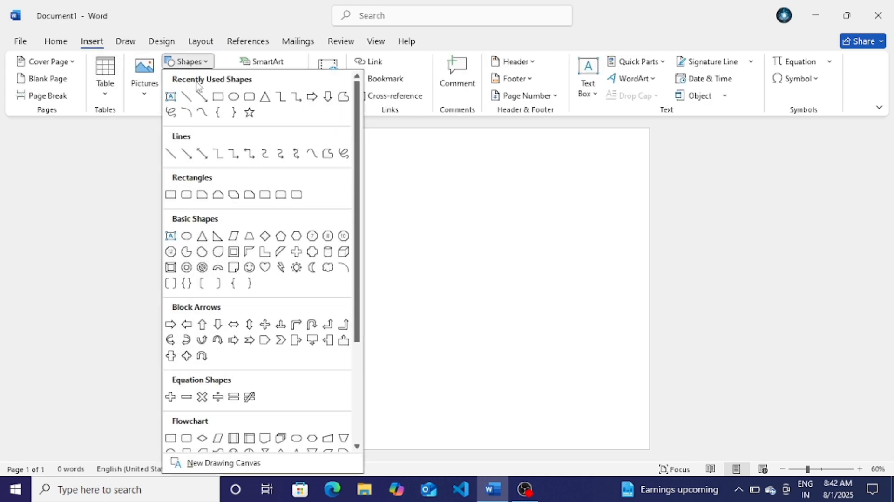
left_click(234, 252)
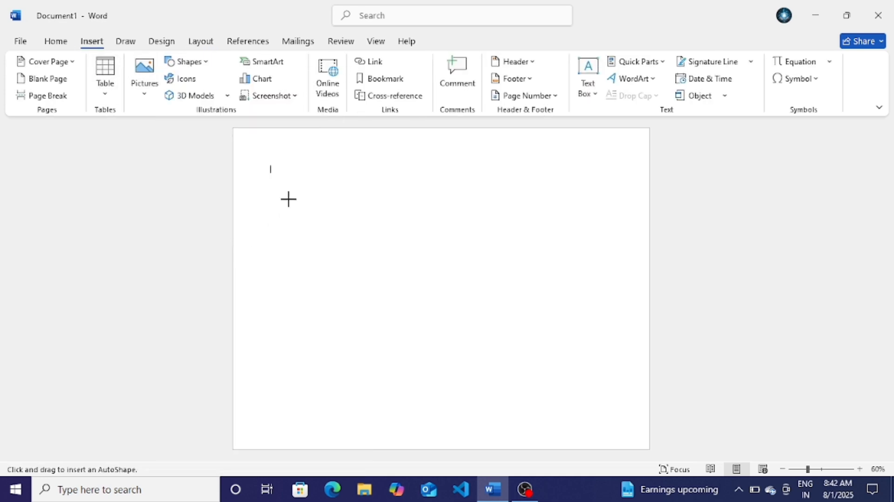
left_click_drag(252, 150, 629, 430)
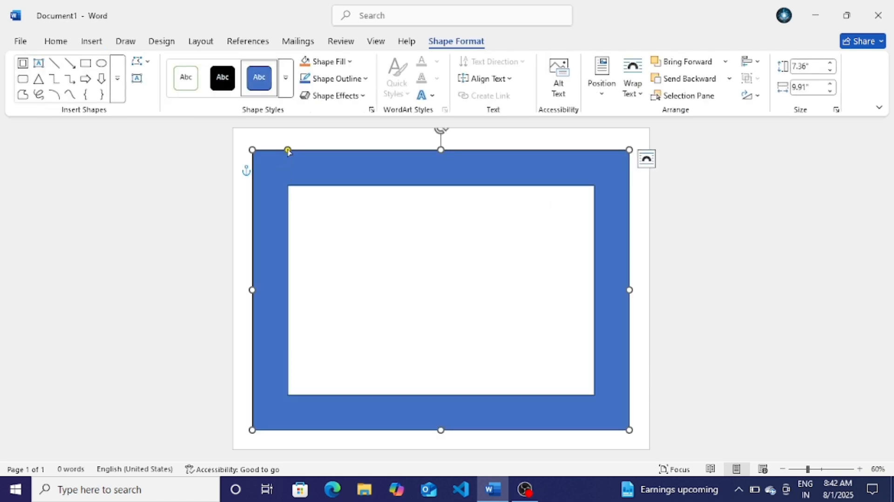
left_click_drag(277, 157, 257, 150)
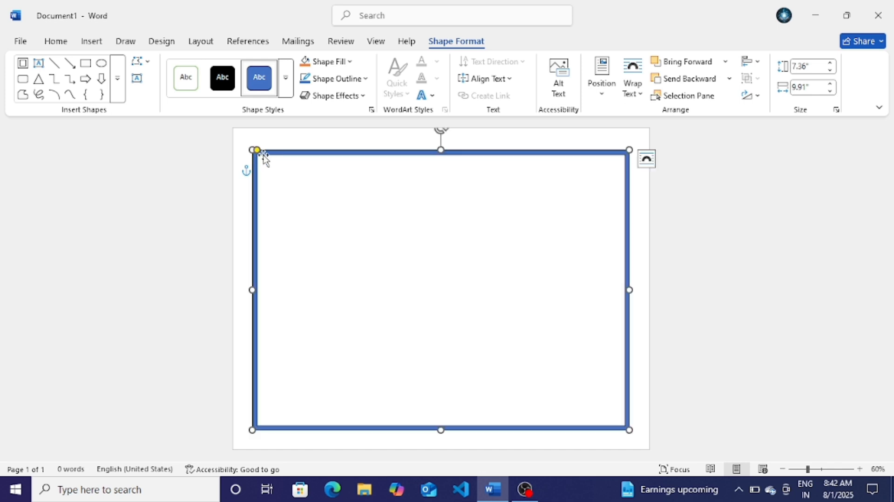
Step: Set the frame's fill and outline colours to yellow
left_click(340, 62)
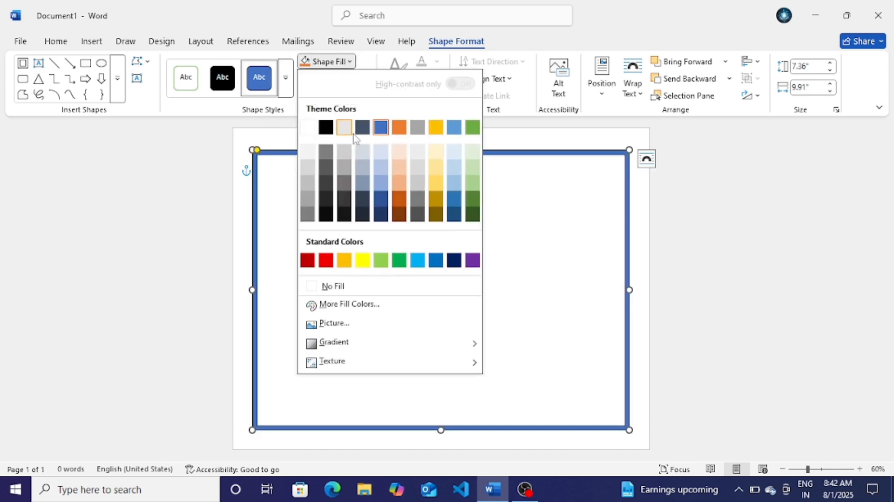
left_click(345, 262)
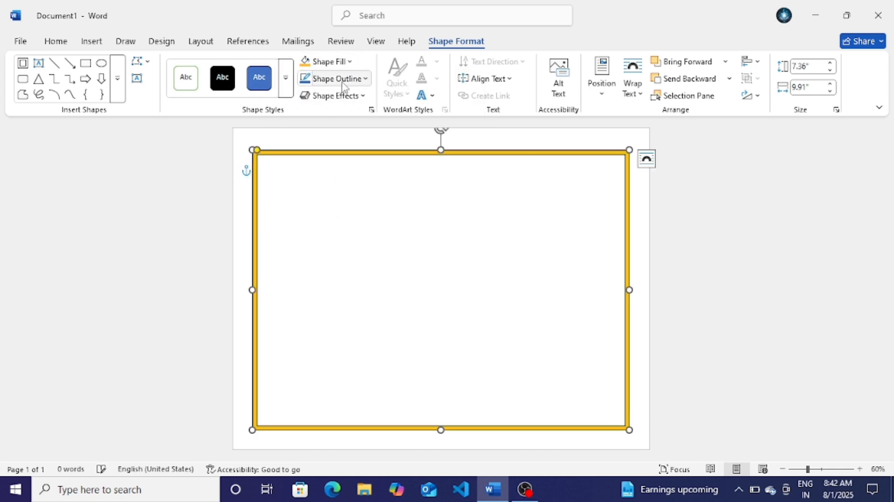
left_click(344, 81)
left_click(343, 278)
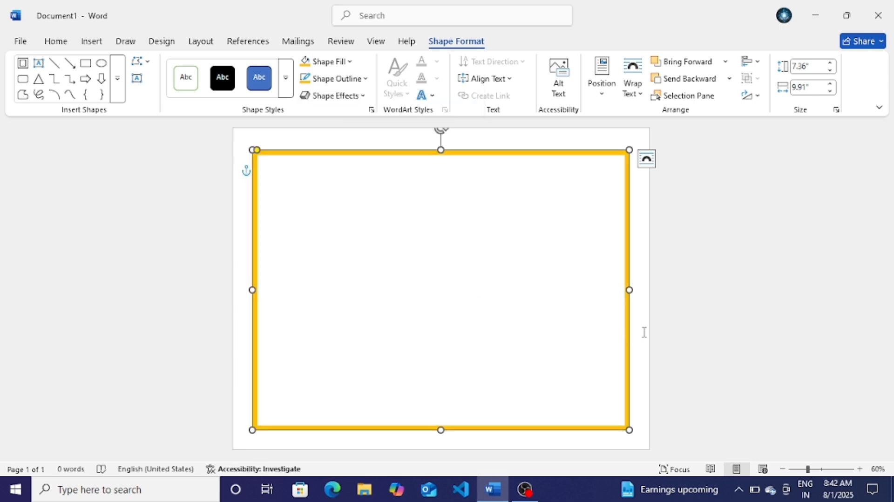
left_click(683, 339)
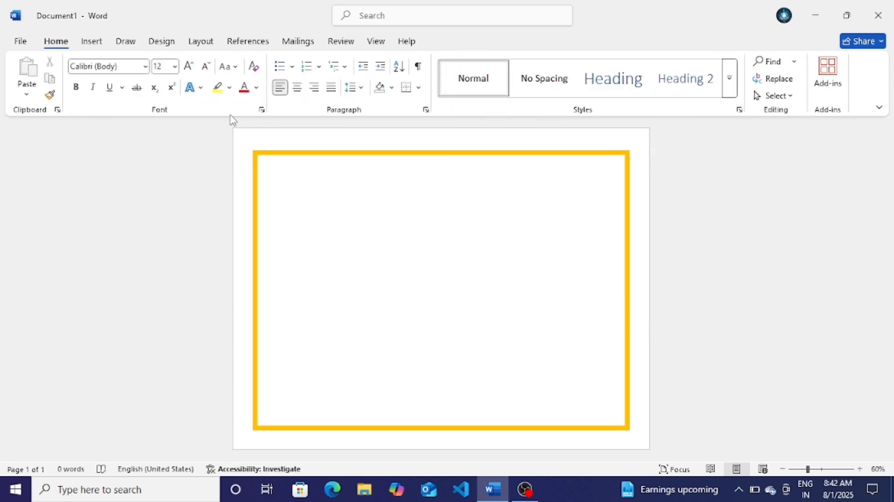
left_click(91, 41)
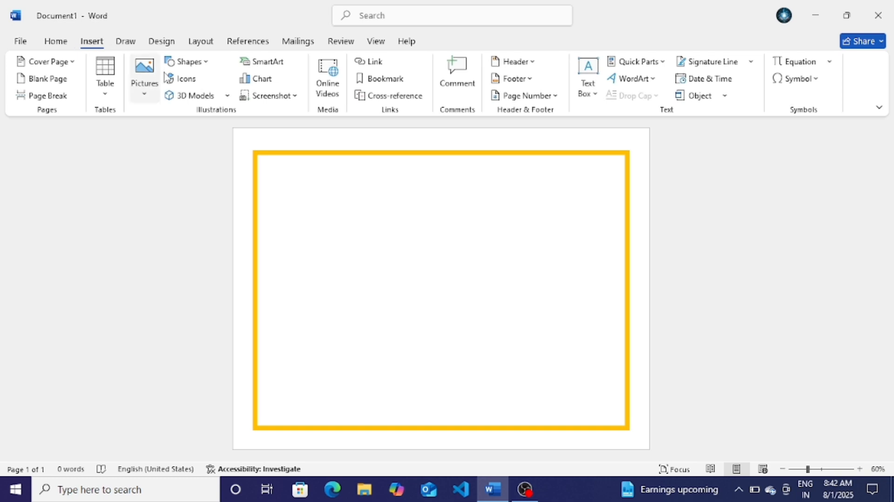
Step: Draw a Half Frame at the page's top-left corner and thin both its arms
left_click(184, 64)
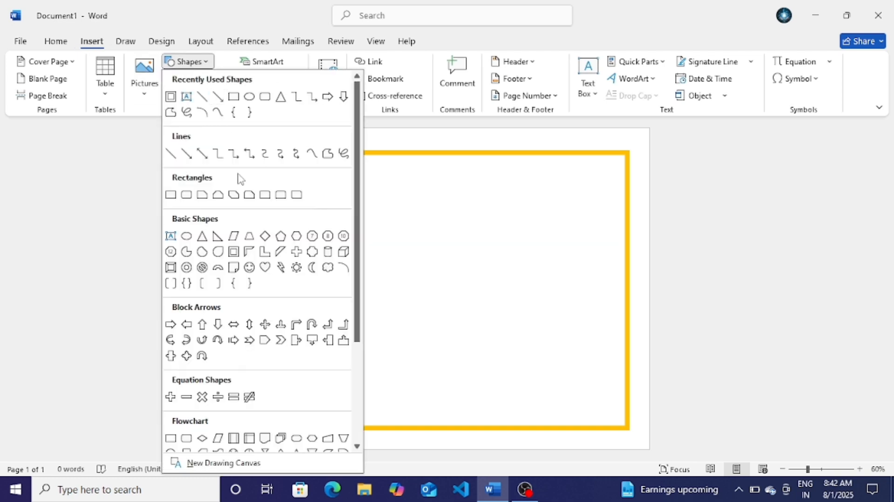
left_click(250, 251)
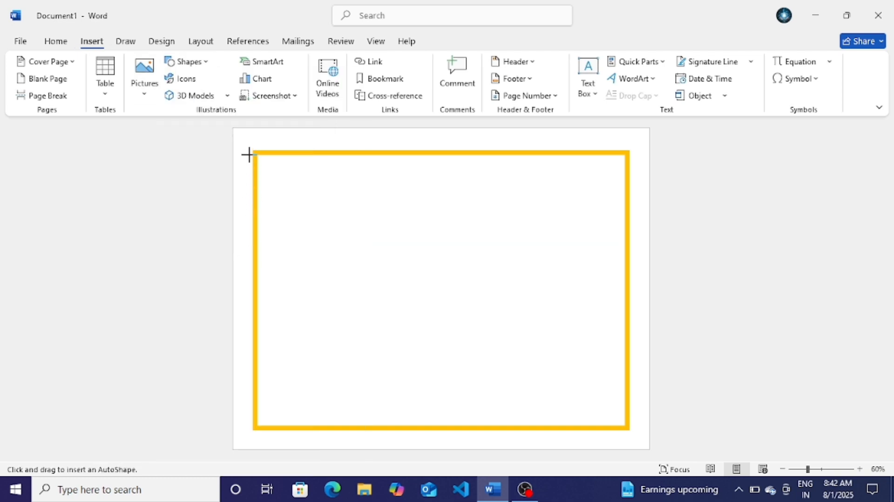
left_click_drag(249, 145, 456, 321)
left_click_drag(309, 145, 271, 145)
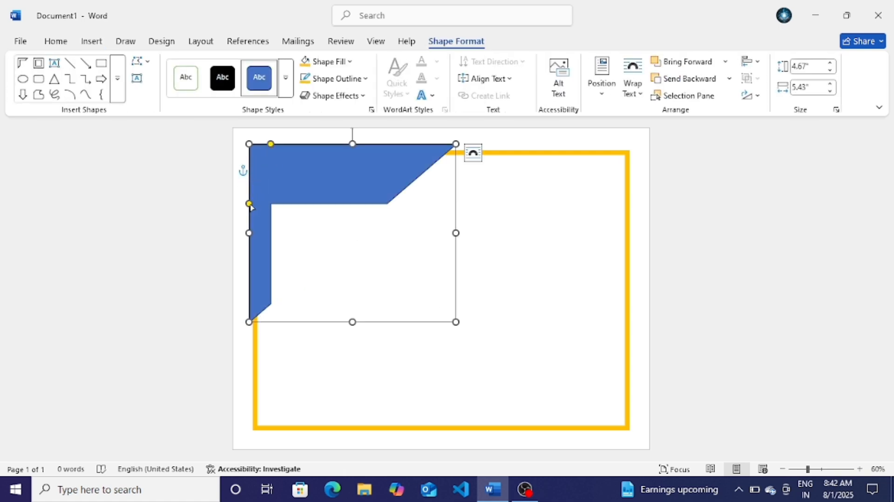
left_click_drag(248, 203, 250, 168)
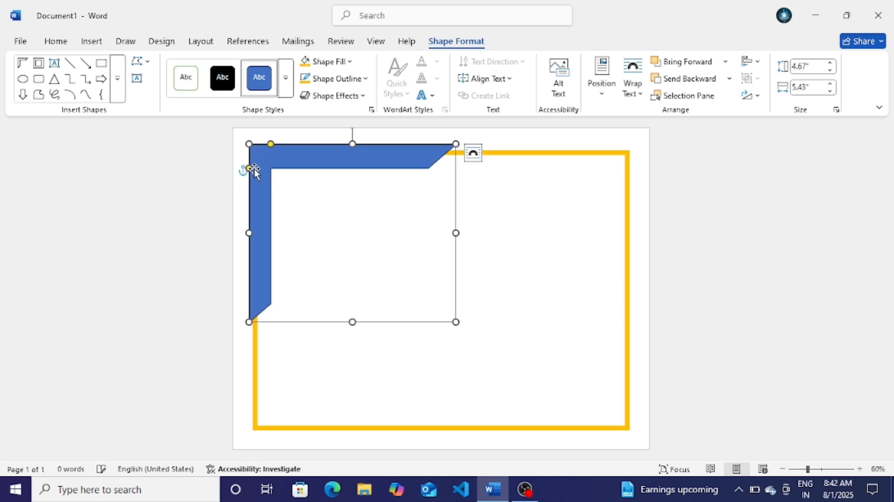
key("Left")
key("Left")
key("Left")
key("Left")
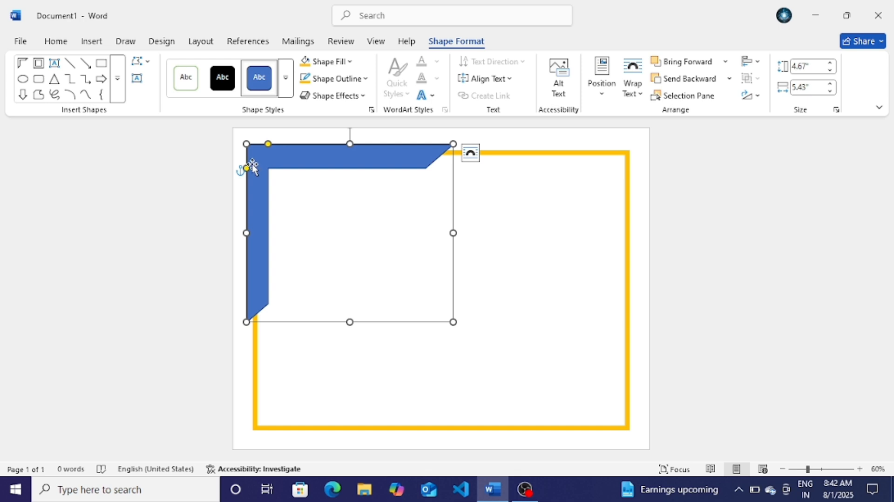
Step: Fill and outline the corner piece in dark blue, then make its arms thinner
left_click(350, 62)
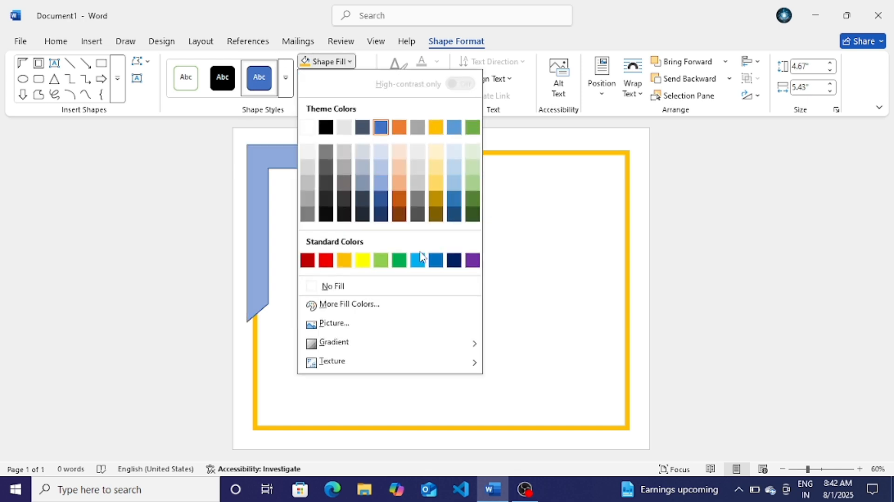
left_click(455, 261)
left_click(354, 78)
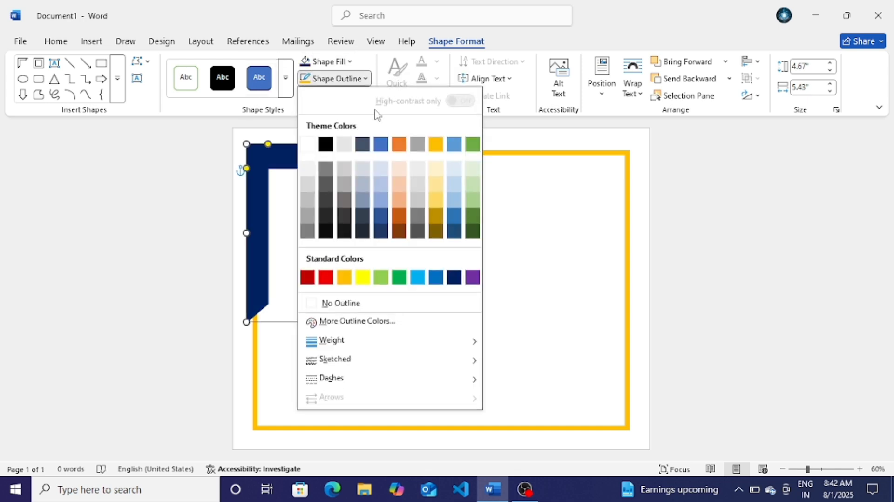
left_click(454, 277)
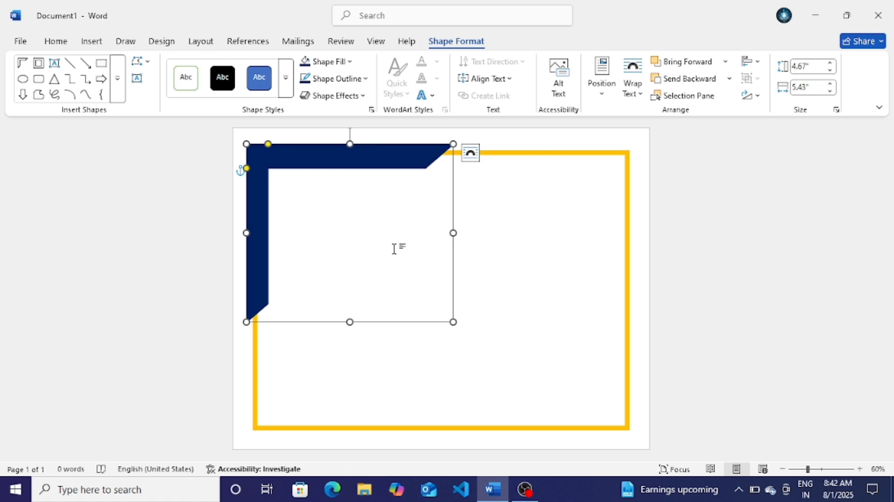
left_click(783, 305)
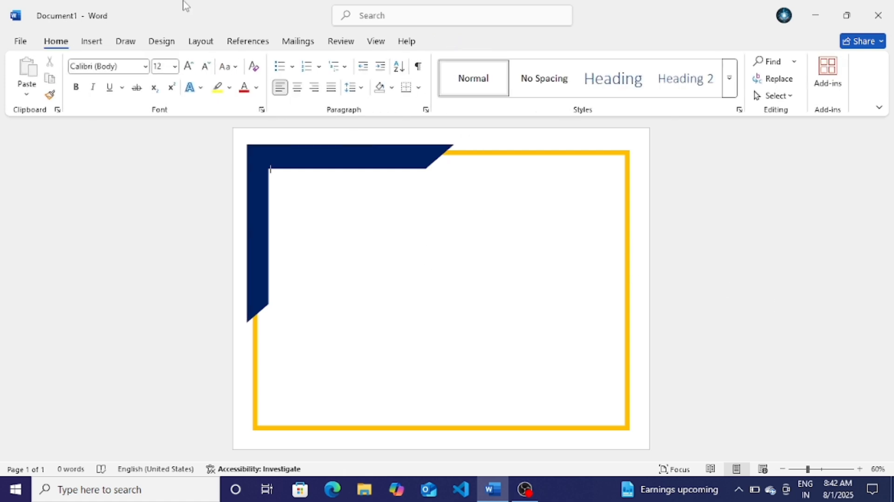
left_click(252, 163)
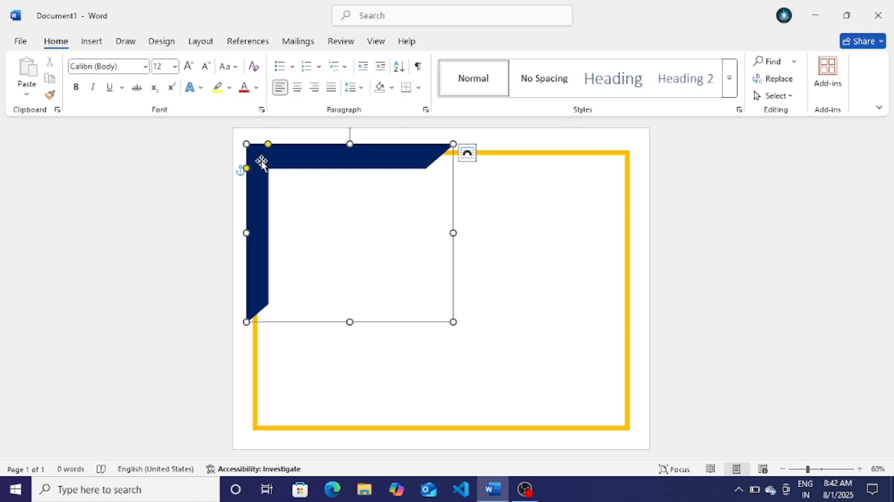
left_click_drag(270, 146, 247, 161)
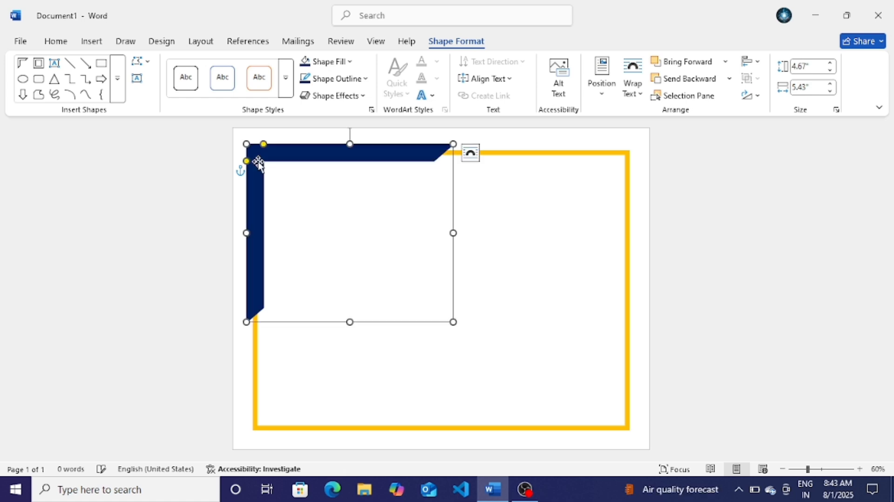
left_click(563, 241)
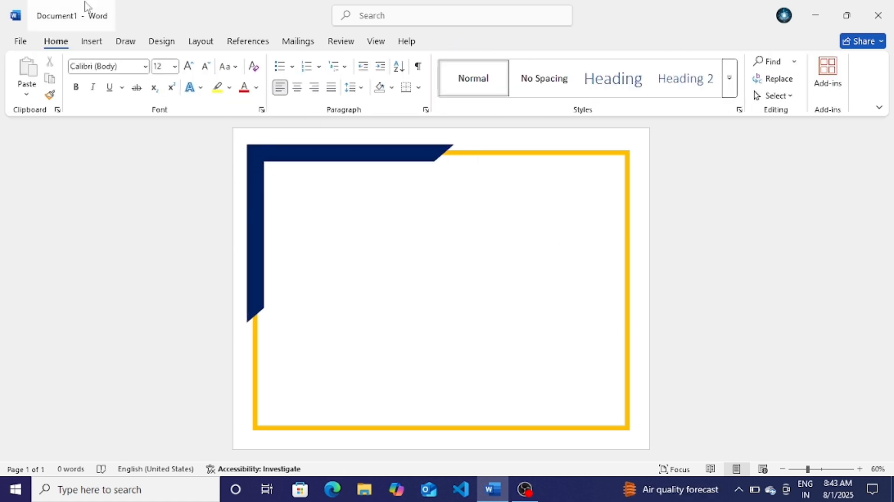
left_click(106, 43)
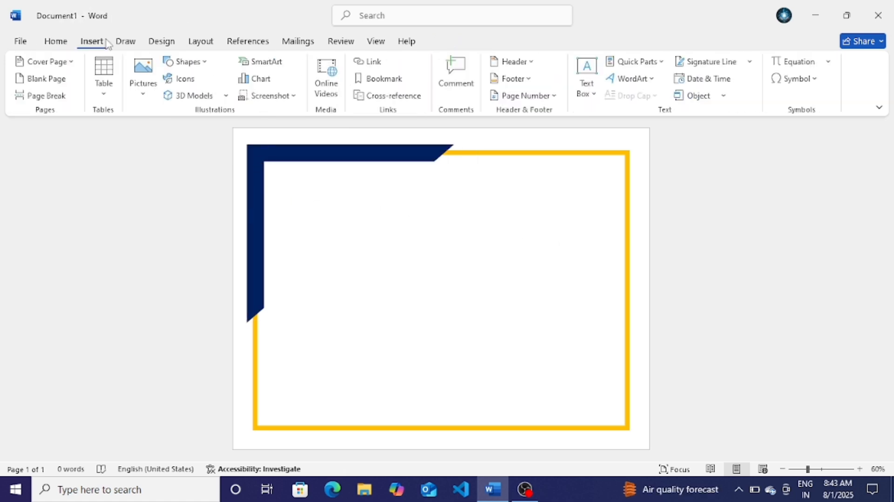
Step: Draw an L-shape inside the top-left corner area and thin both its arms
left_click(178, 65)
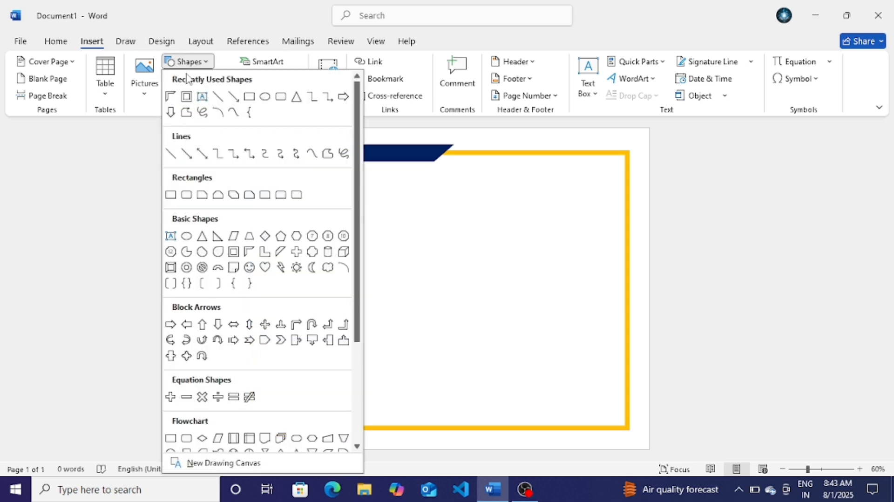
left_click(265, 252)
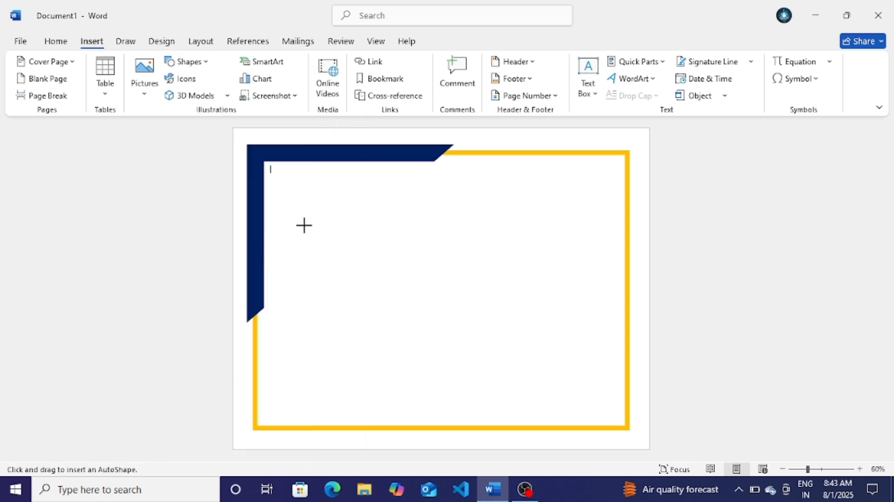
left_click_drag(295, 204, 453, 354)
left_click_drag(372, 204, 302, 242)
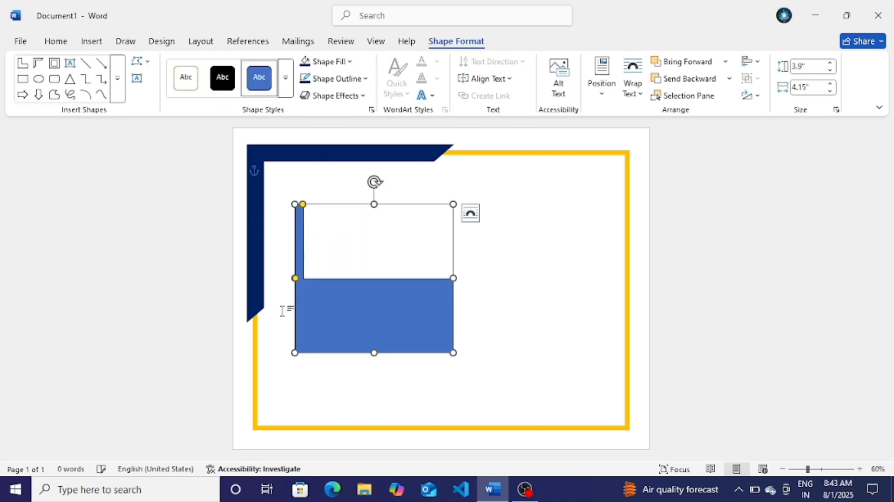
left_click_drag(296, 280, 308, 343)
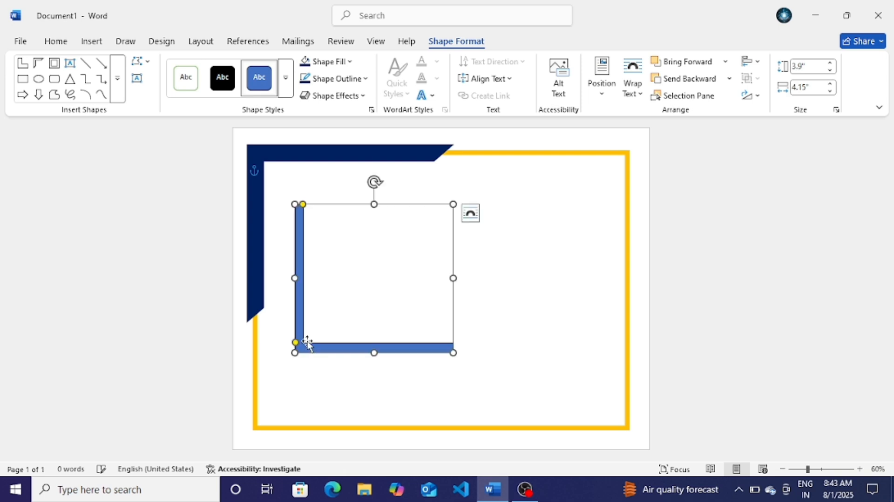
Step: Rotate the L-shape a quarter turn, move it toward the corner, and adjust its size
left_click_drag(375, 183, 448, 279)
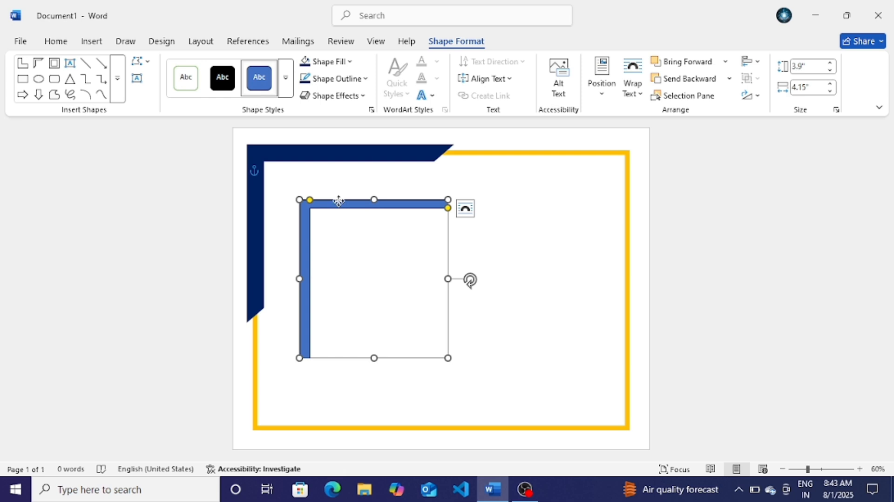
left_click_drag(339, 201, 314, 174)
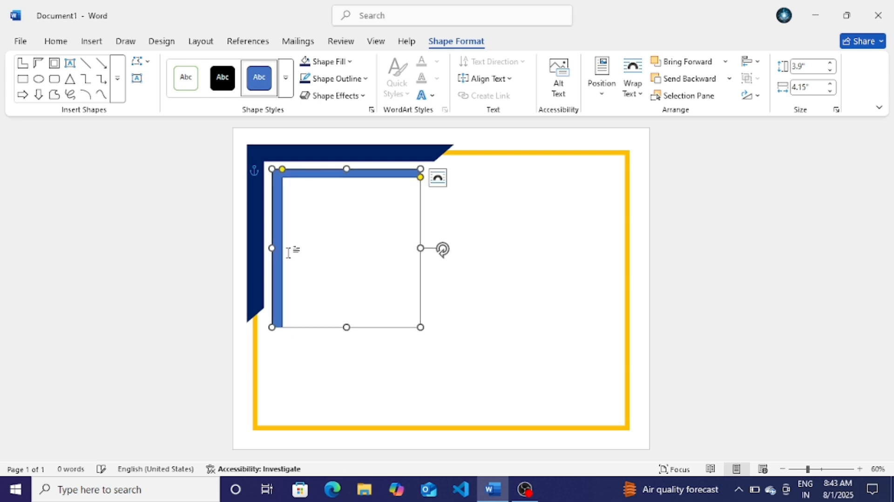
left_click_drag(349, 326, 344, 294)
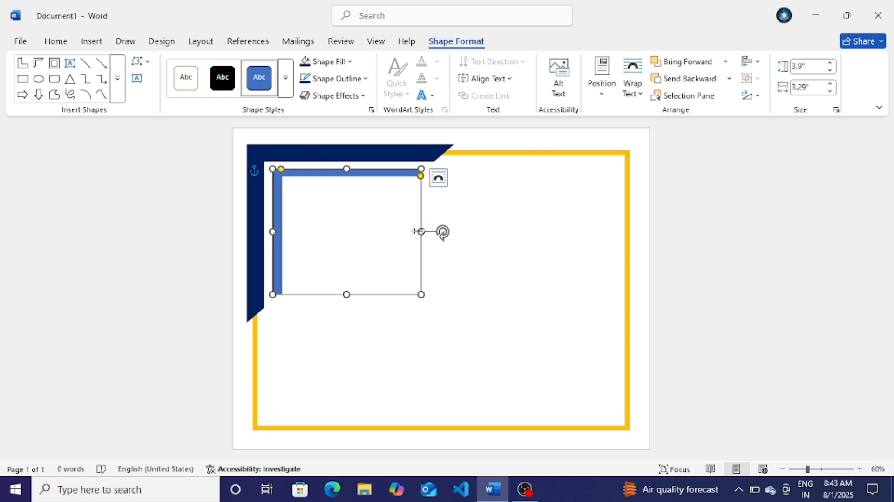
left_click_drag(422, 232, 474, 231)
Step: Give the L-shape a yellow fill and yellow outline
left_click(334, 66)
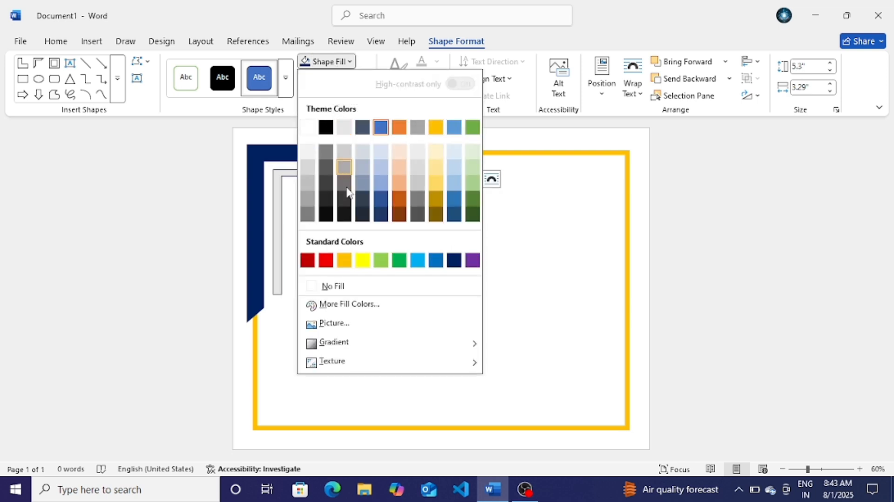
left_click(345, 244)
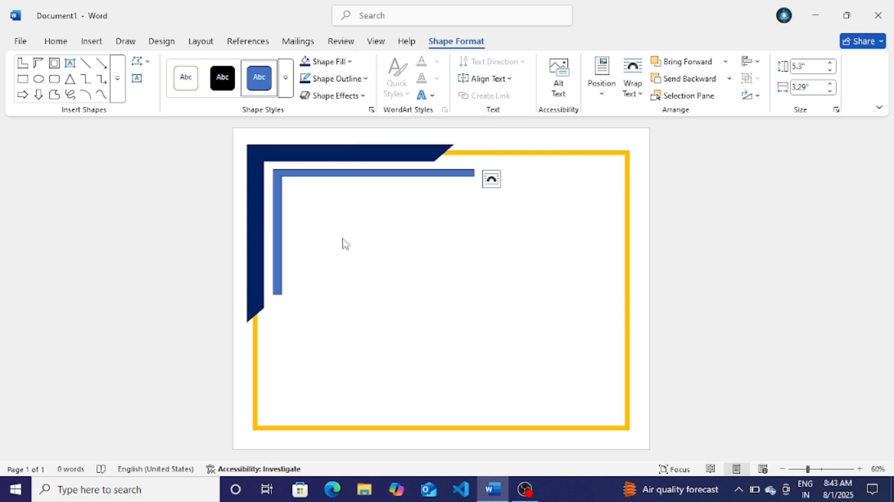
left_click(326, 79)
left_click(345, 277)
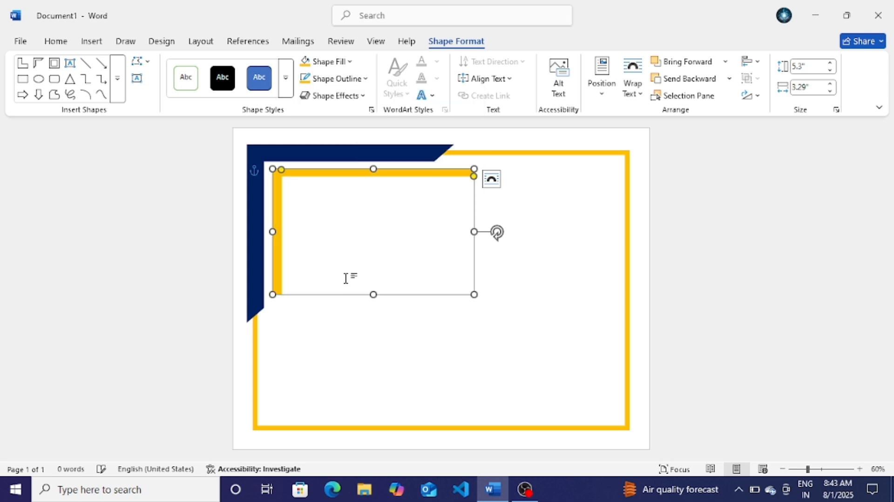
left_click(684, 284)
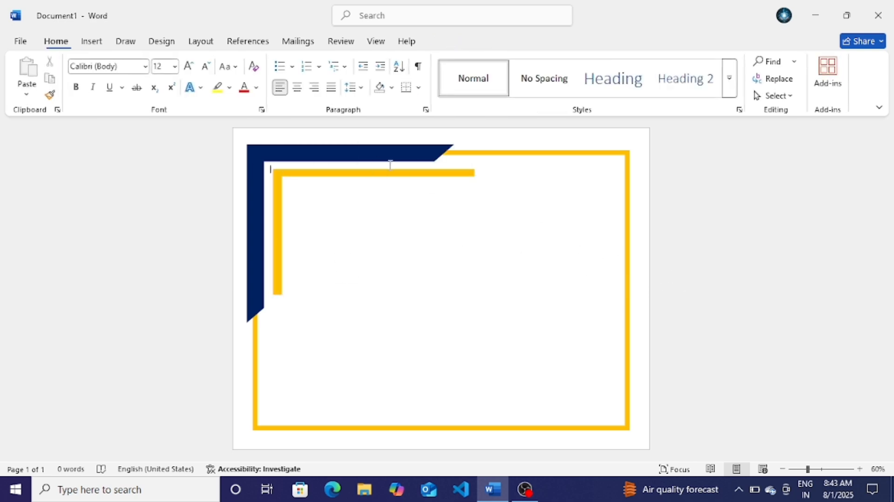
left_click(353, 174)
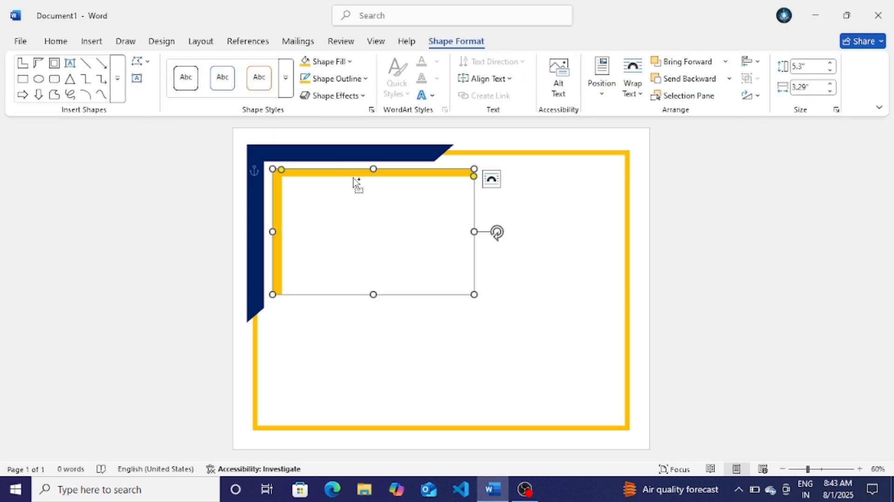
Step: Duplicate the yellow L-shape slightly down-right and thin both legs of the copy
mouse_move(356, 184)
left_mouse_down()
mouse_move(356, 203)
mouse_move(371, 187)
left_mouse_up()
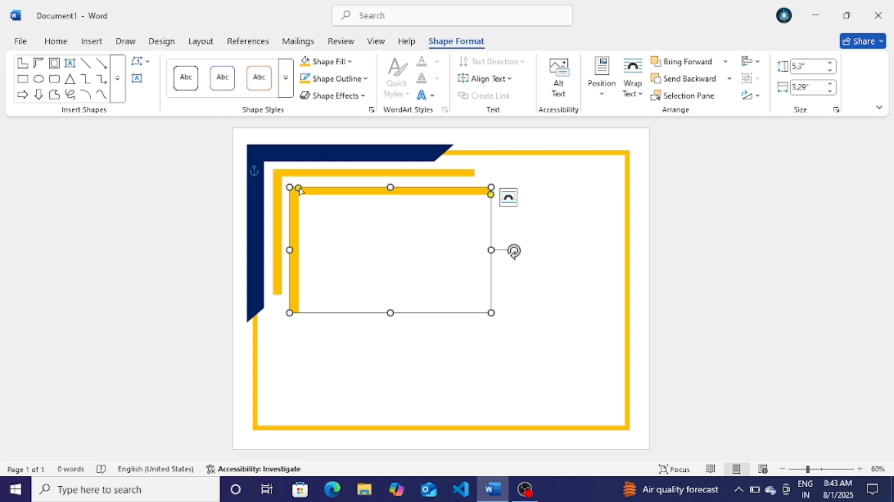
left_click_drag(299, 189, 294, 191)
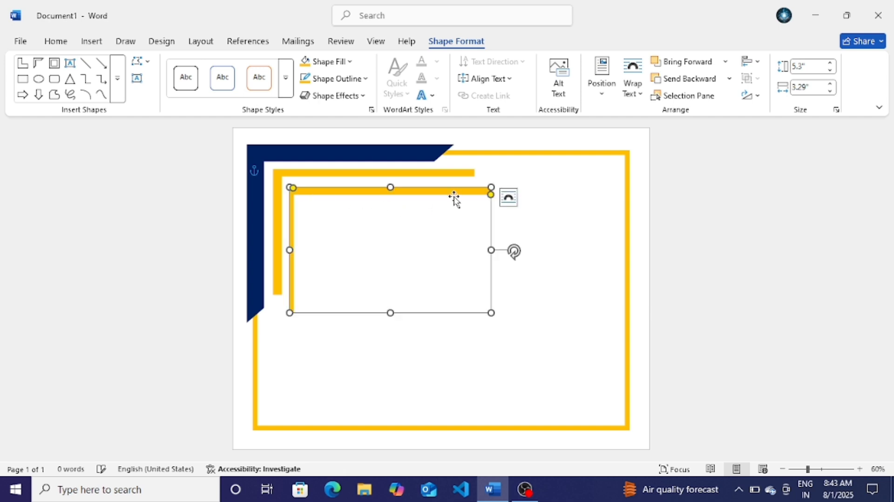
left_click_drag(493, 195, 499, 193)
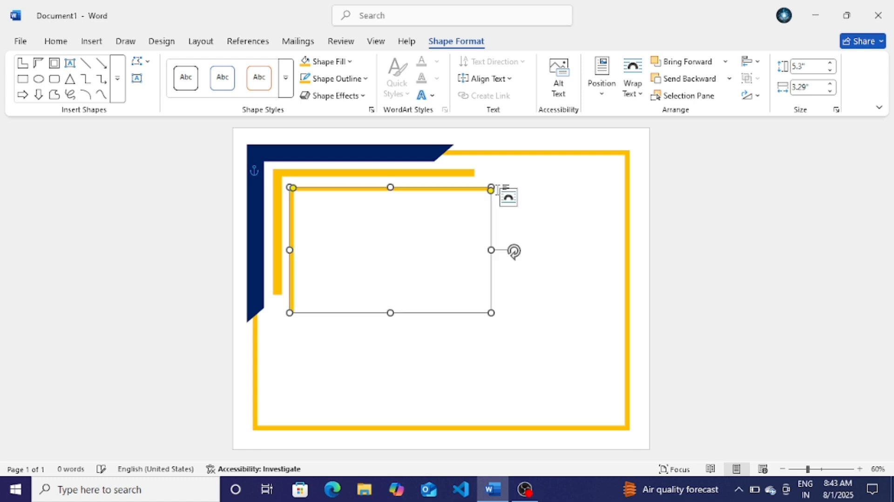
Step: Resize the copy to about 3.04 by 3.98 inches and nudge it into place
left_click_drag(491, 251, 433, 230)
left_click_drag(389, 191, 386, 185)
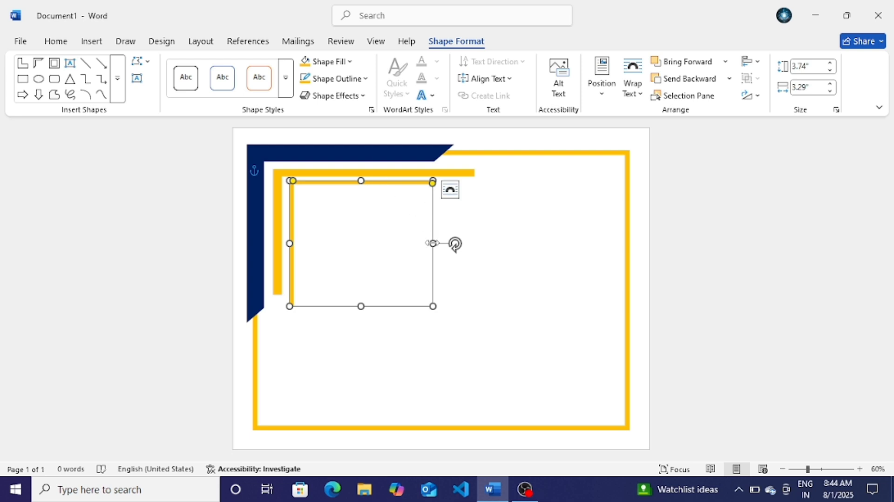
left_click_drag(433, 244, 406, 244)
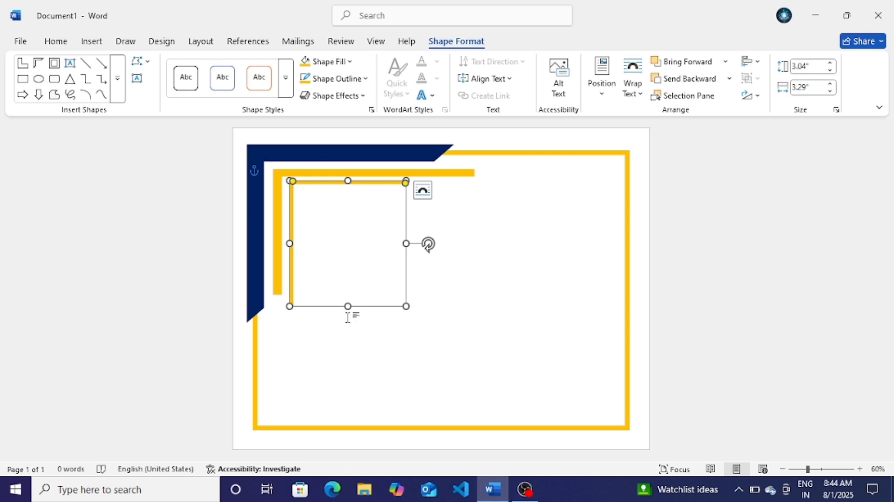
left_click_drag(348, 306, 348, 333)
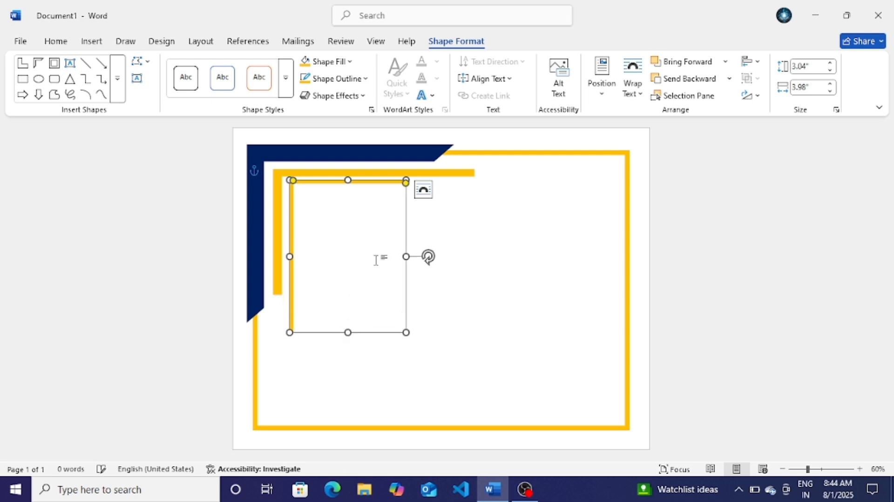
key("Left")
key("Left")
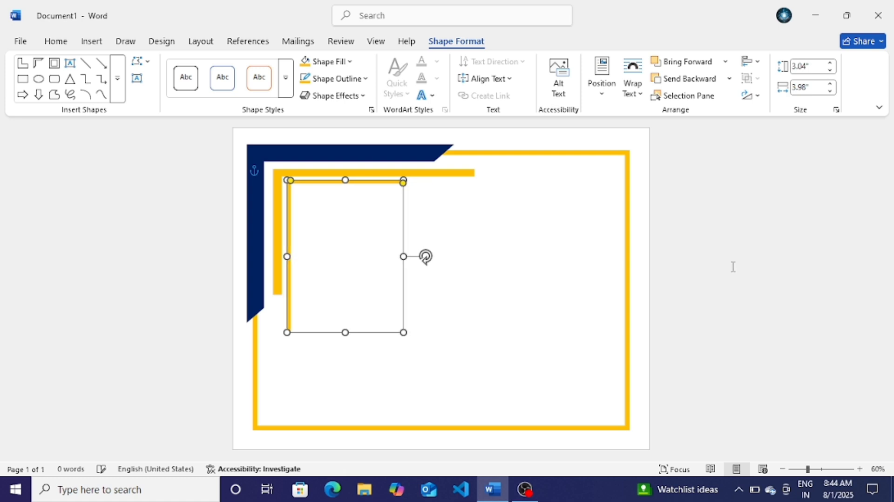
left_click(732, 267)
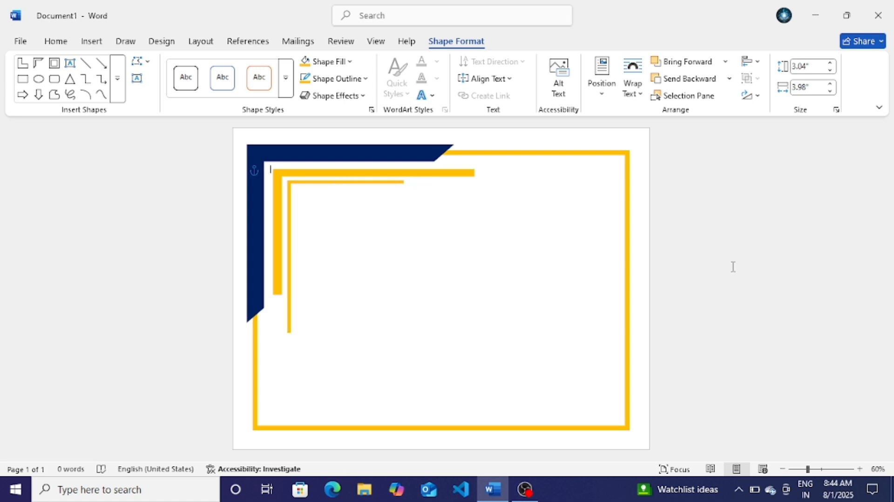
left_click(425, 174)
Step: Select the yellow and navy corner pieces and duplicate them toward the lower right
left_click(389, 186)
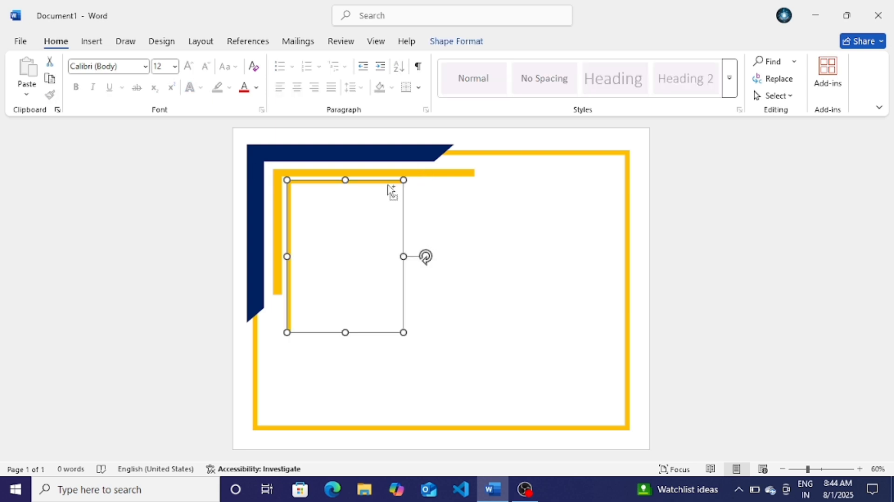
left_click(409, 158, "shift")
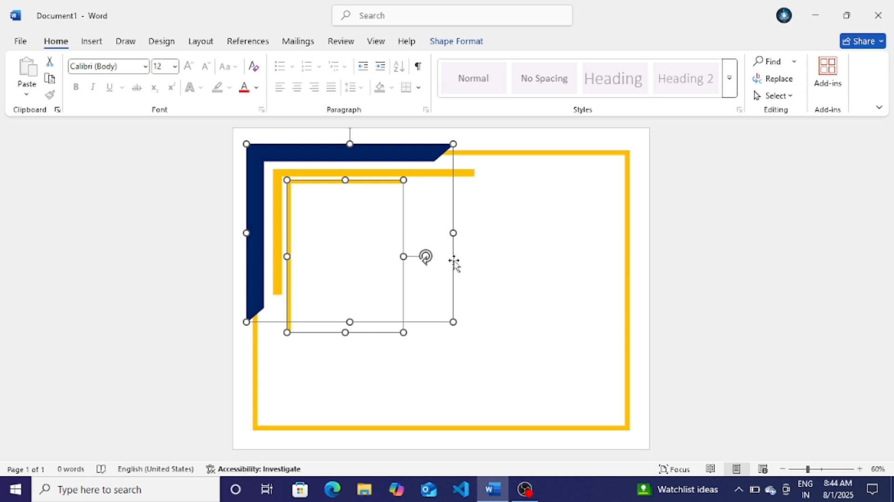
left_click_drag(454, 265, 623, 367)
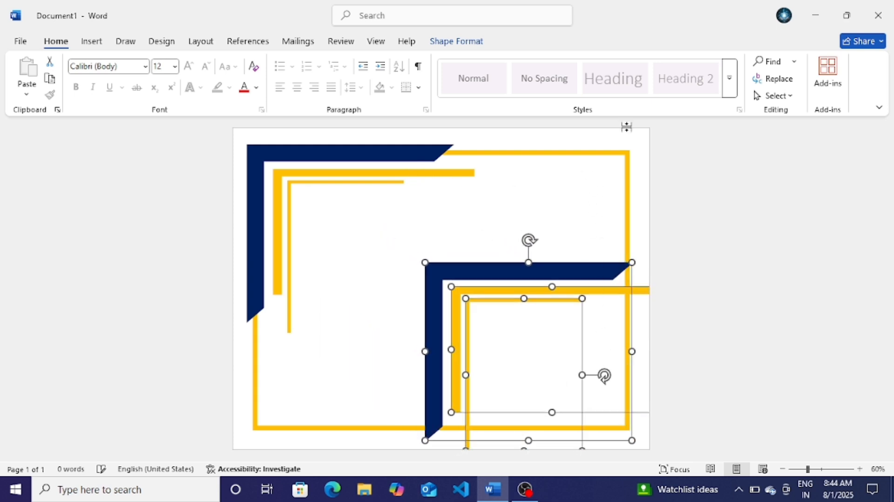
left_click(468, 41)
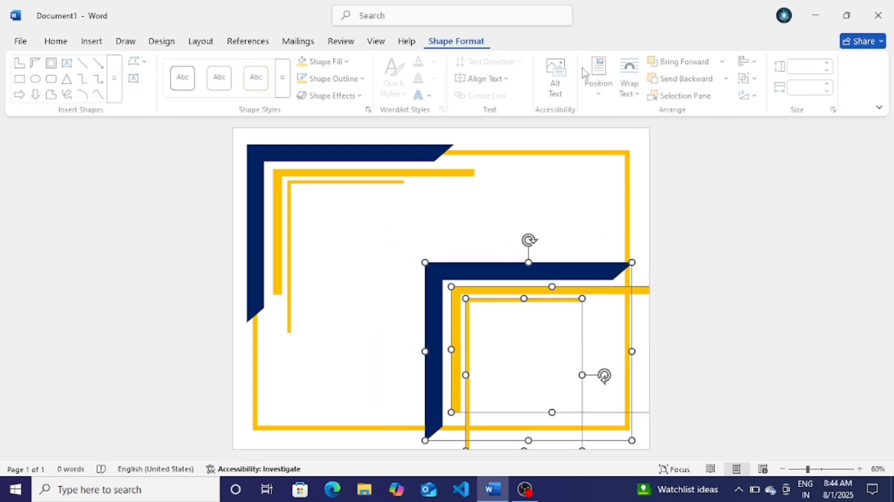
left_click(750, 95)
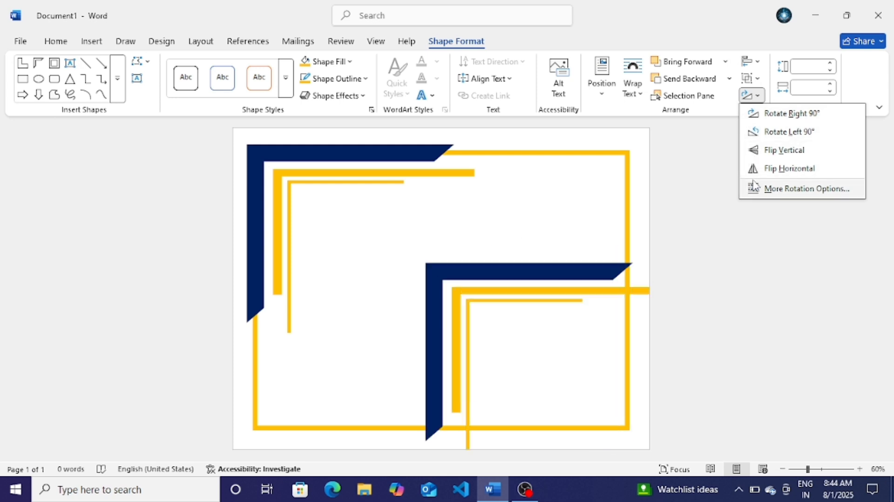
Step: Flip the copied corner set horizontally and vertically, then fit it into the bottom-right corner
left_click(787, 168)
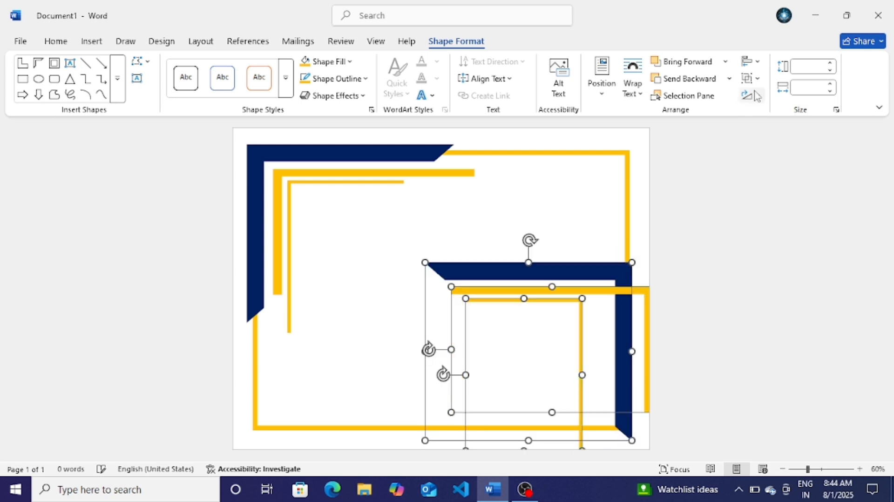
left_click(751, 96)
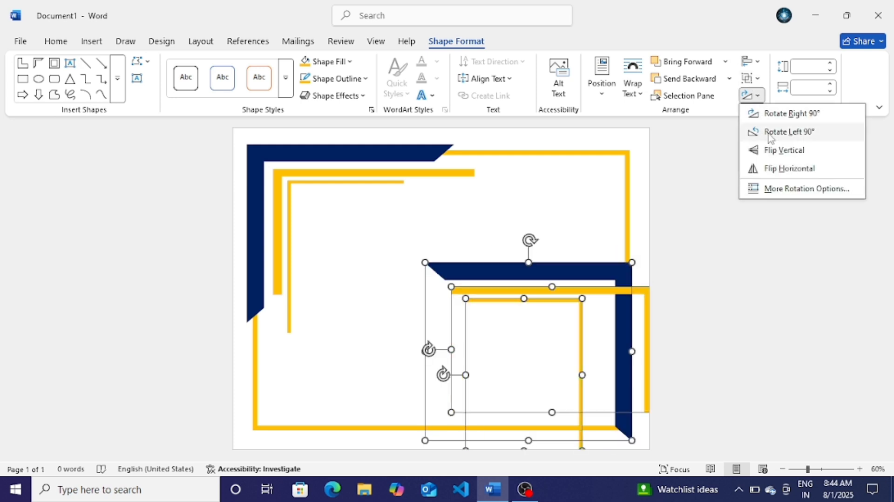
left_click(775, 151)
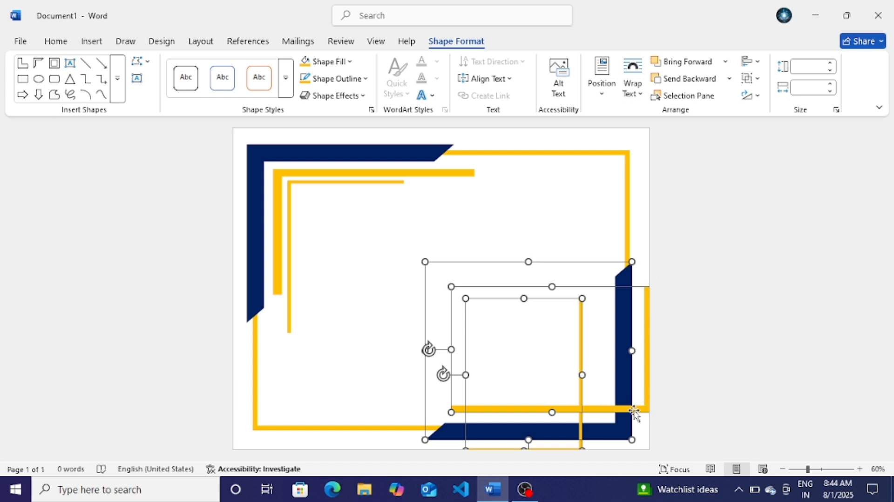
left_click_drag(635, 412, 606, 395)
left_click(679, 228)
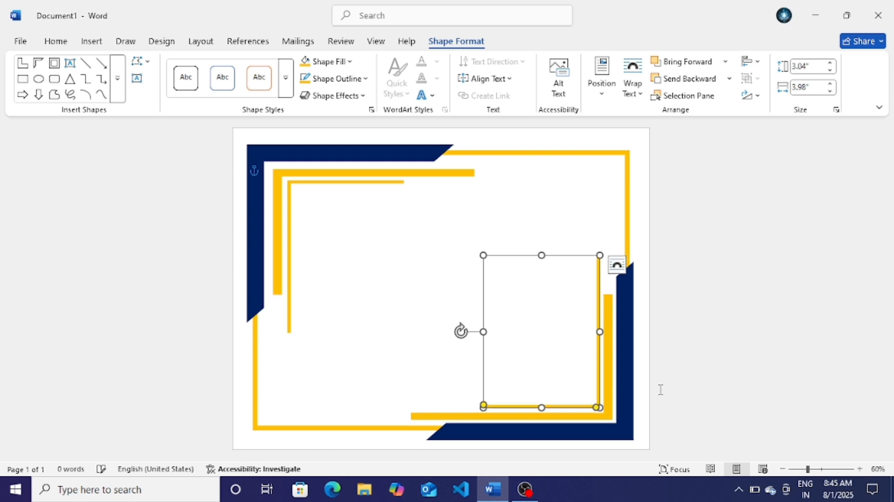
Step: Copy the thin L-shape to the top-left edge, stretch it to 6.08" tall, and duplicate it lower right
left_click(689, 363)
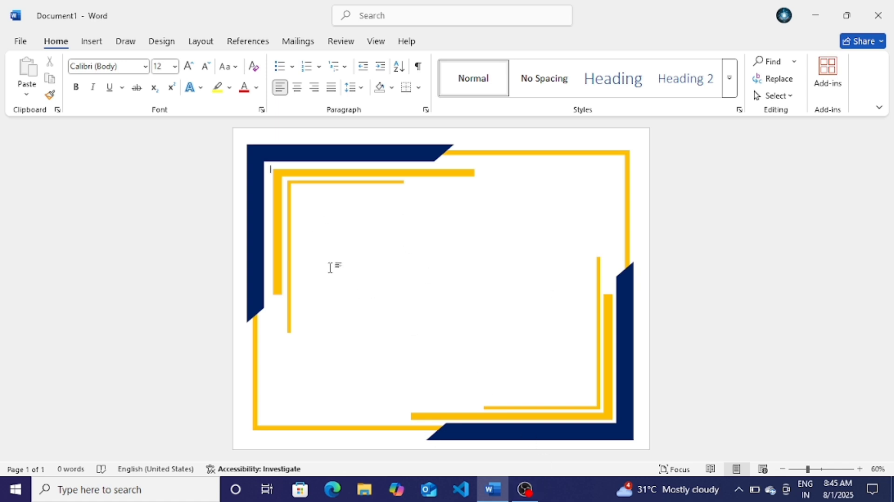
left_click(290, 235)
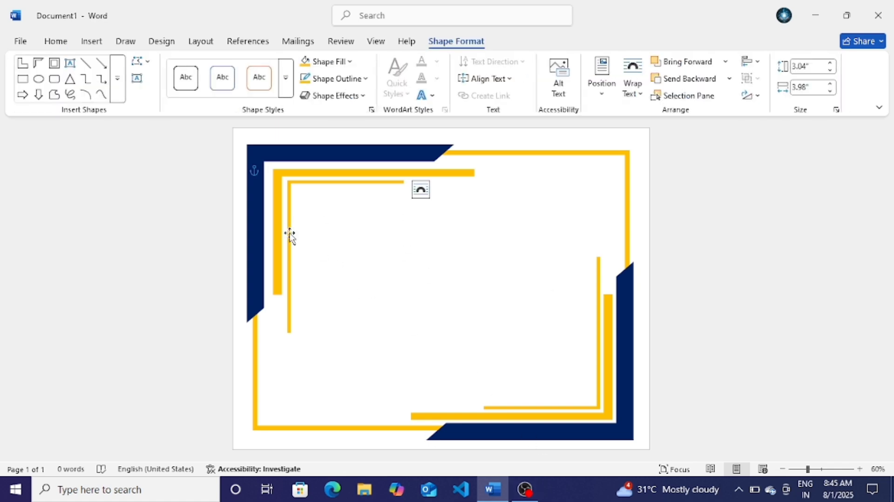
left_click_drag(294, 239, 247, 192)
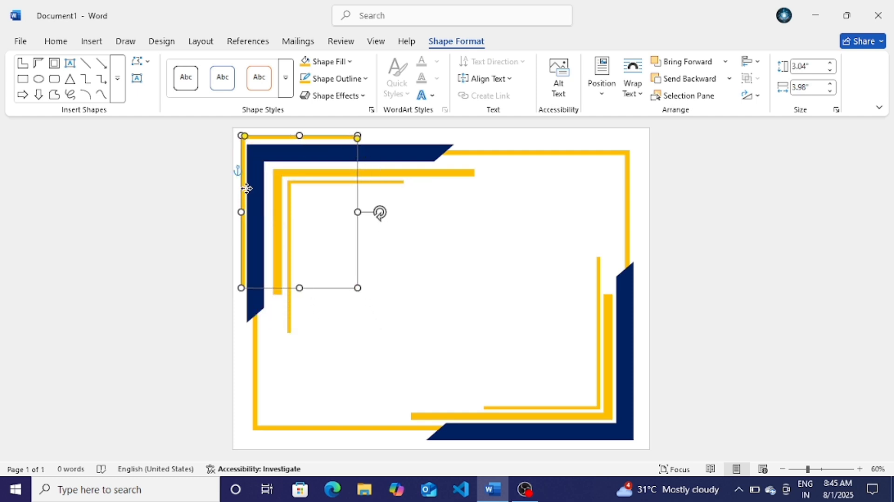
key("Left")
key("Left")
key("Left")
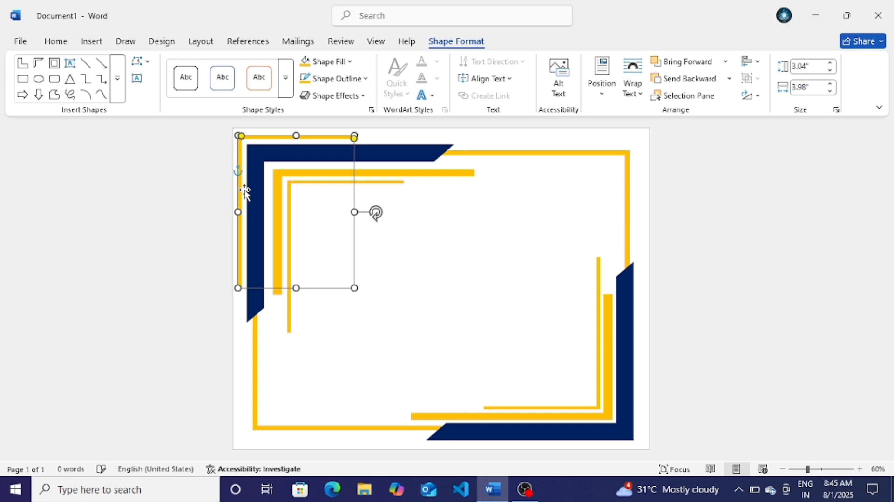
key("Left")
key("Down")
key("Down")
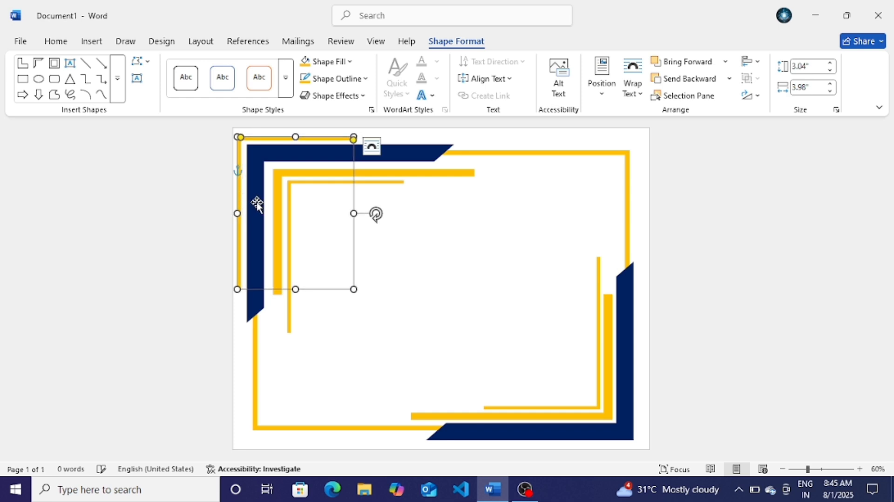
key("Right")
key("Right")
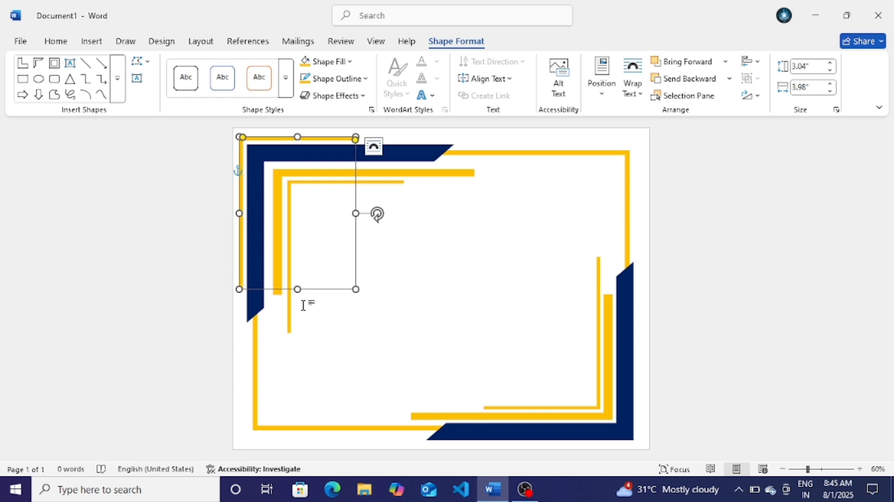
left_click_drag(297, 290, 297, 369)
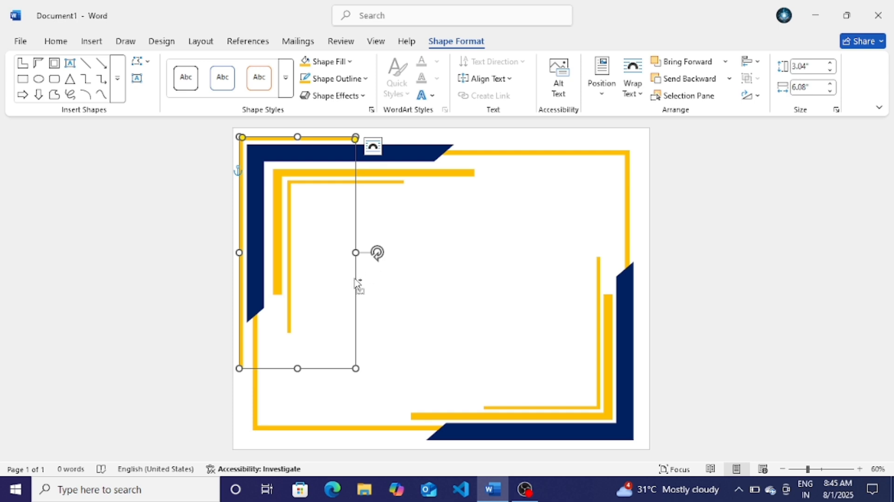
left_click_drag(357, 283, 619, 343)
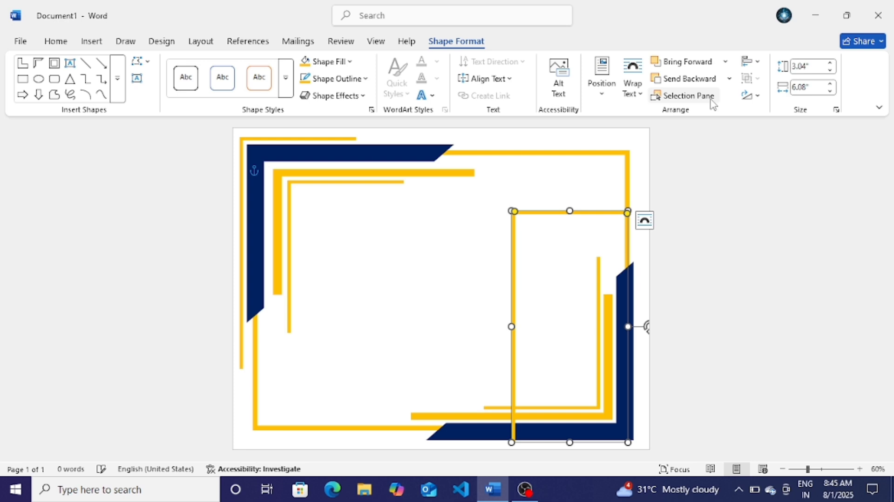
Step: Turn the lower-right L-shape copy a half turn with two Rotate Left 90° commands
left_click(760, 97)
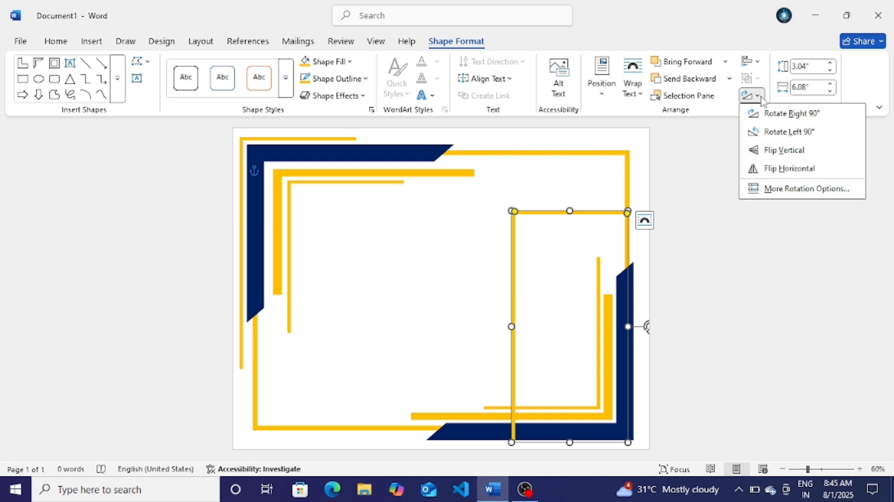
left_click(767, 142)
left_click(751, 95)
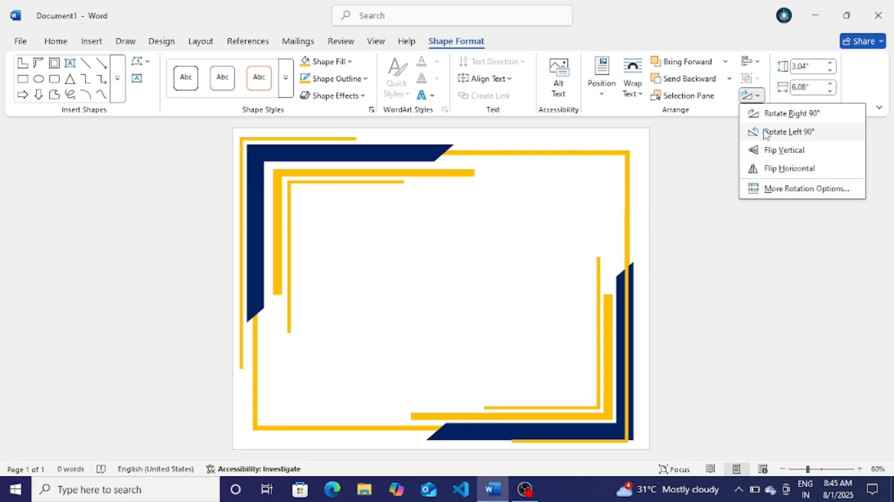
left_click(766, 133)
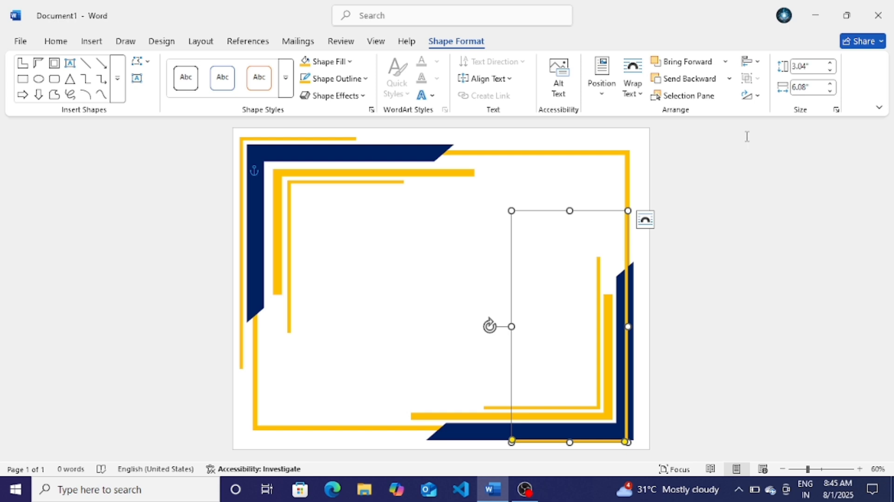
Step: Nudge the rotated piece until it traces the page's bottom-right outer edge
key("Right")
key("Right")
key("Right")
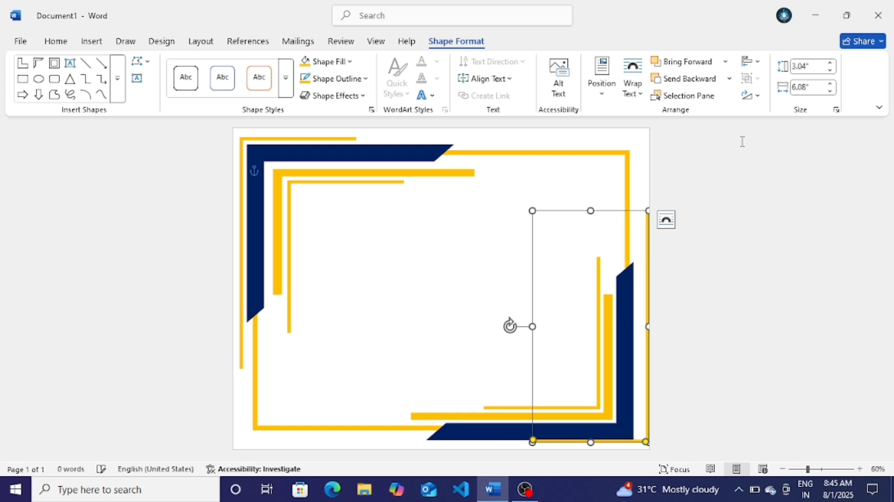
key("ctrl+Left")
key("ctrl+Left")
key("ctrl+Left")
key("ctrl+Left")
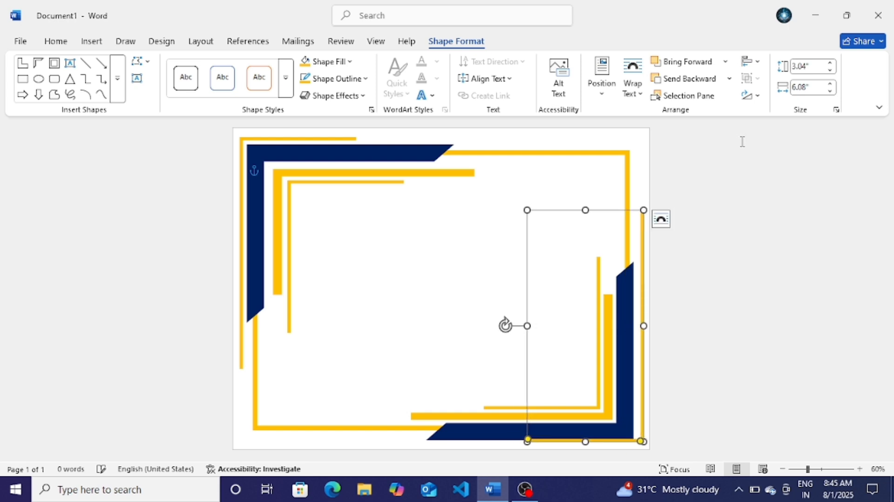
key("ctrl+Down")
key("ctrl+Down")
key("ctrl+Down")
key("ctrl+Down")
key("ctrl+Down")
key("ctrl+Down")
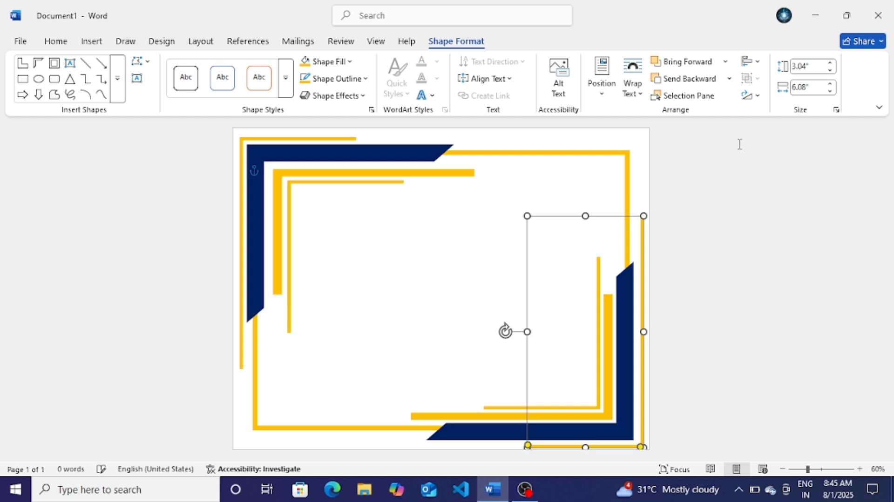
key("ctrl+Down")
key("ctrl+Left")
key("ctrl+Left")
key("ctrl+Up")
key("ctrl+Up")
key("ctrl+Up")
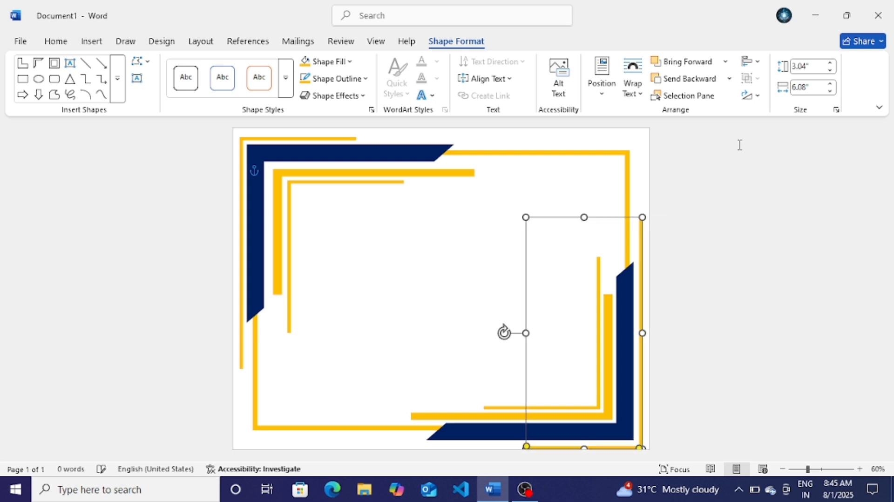
key("ctrl+Up")
key("ctrl+Up")
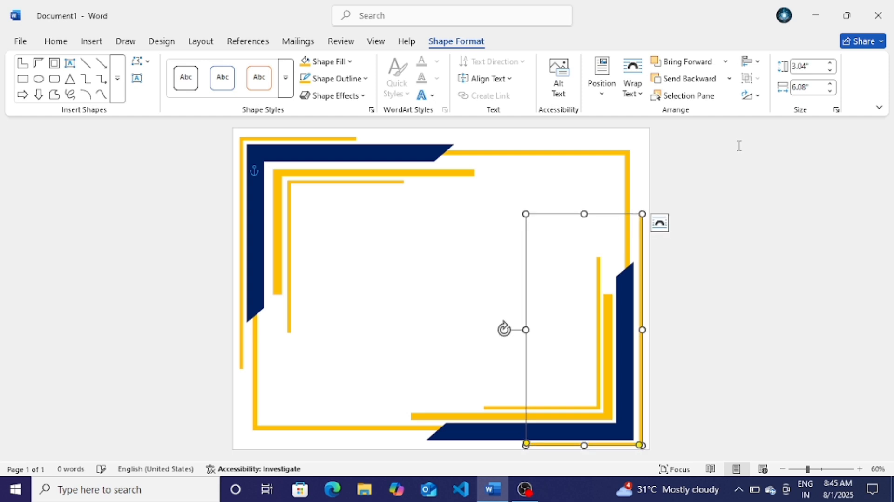
key("ctrl+Left")
key("ctrl+Left")
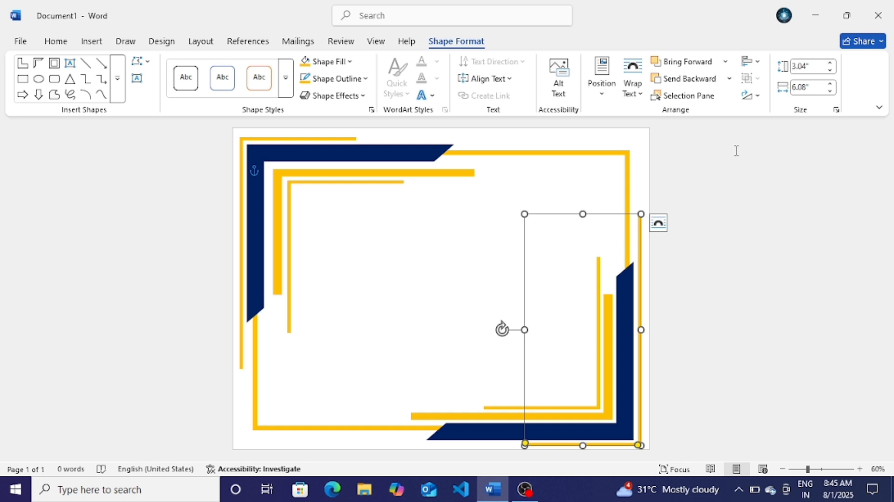
key("ctrl+Right")
key("ctrl+Down")
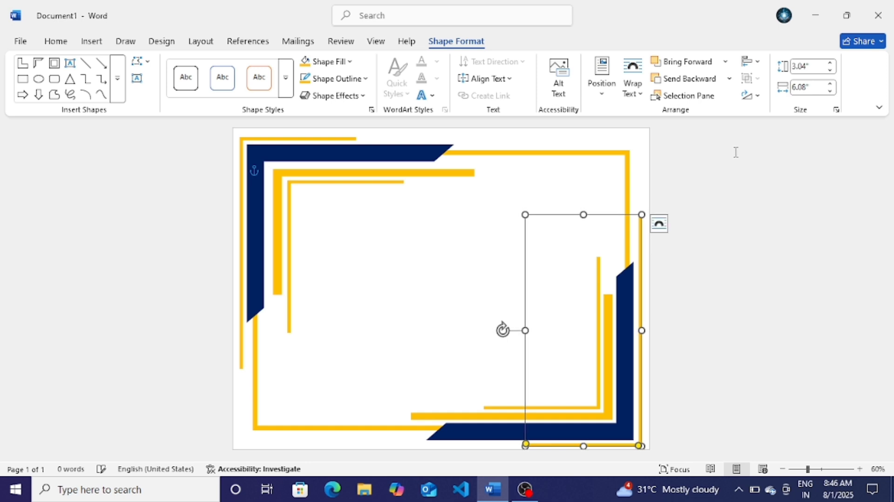
key("ctrl+Left")
key("ctrl+Left")
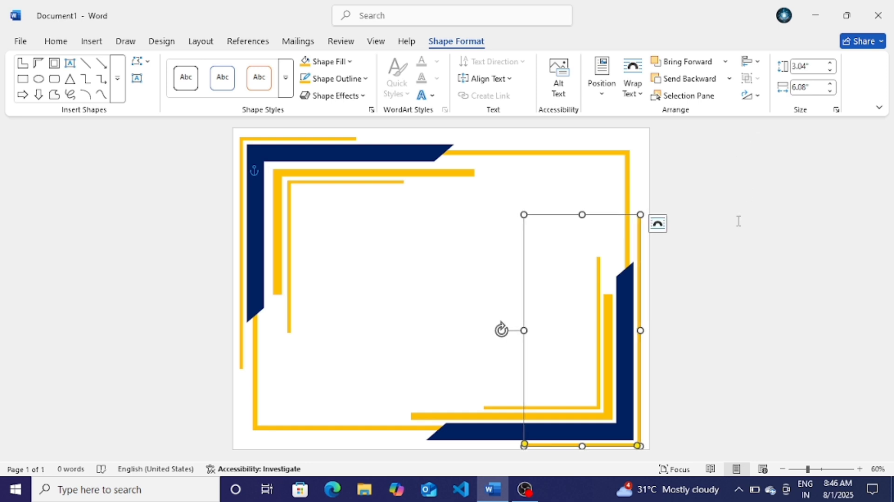
left_click(615, 244)
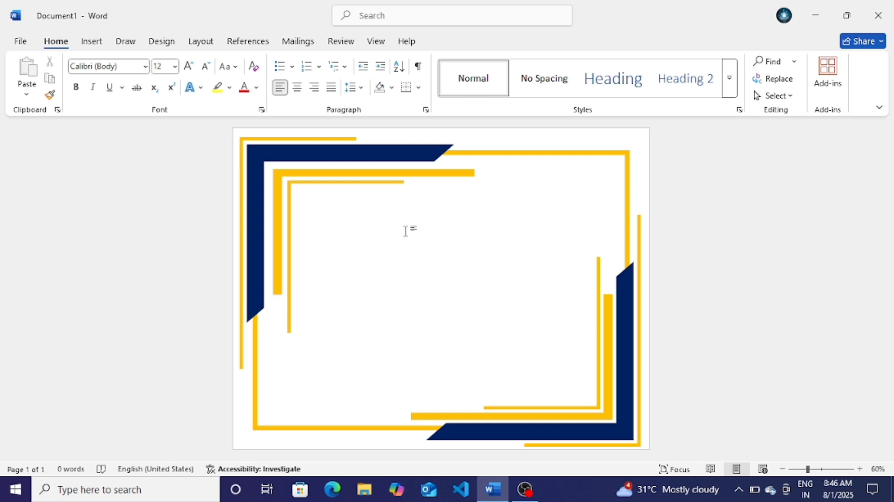
Step: Draw a trial star in the upper-left of the page, then delete it
left_click(92, 41)
left_click(188, 62)
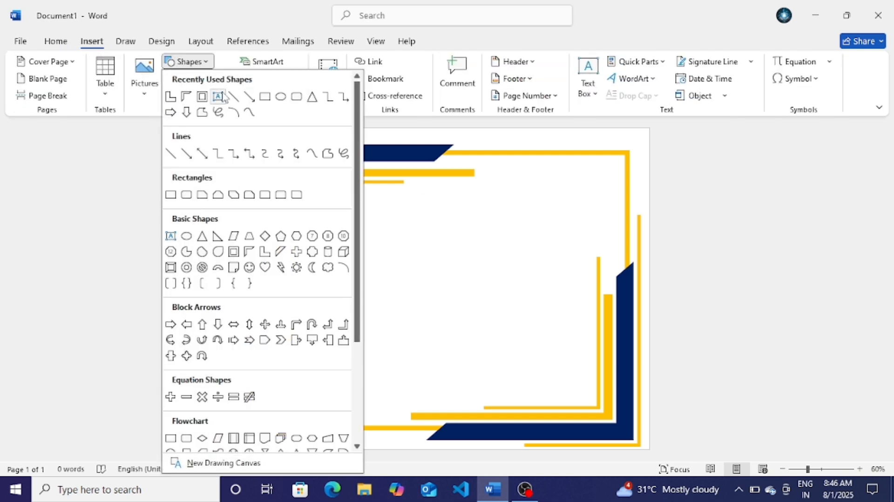
scroll(300, 355, "down", 5)
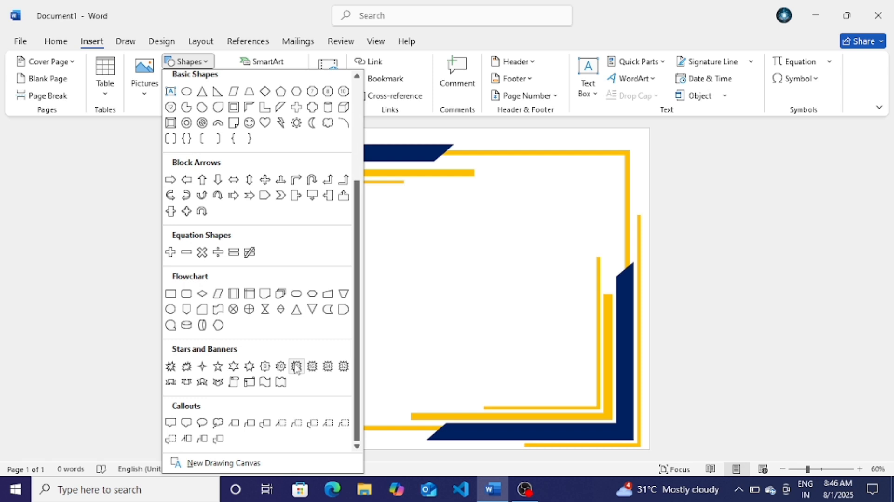
left_click(296, 367)
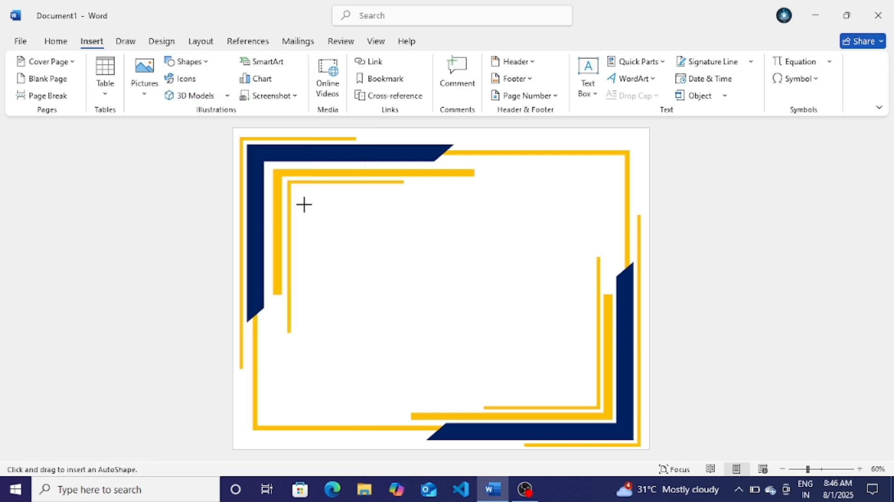
left_click_drag(304, 204, 386, 289)
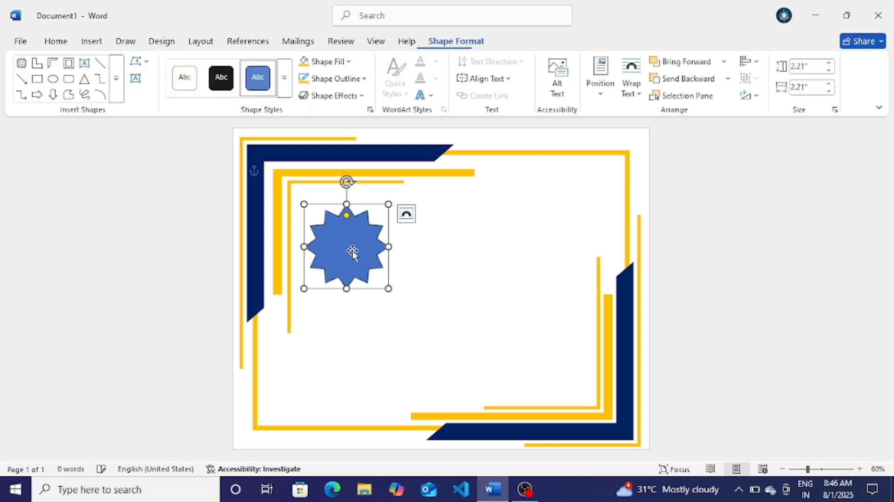
right_click(354, 253)
left_click(394, 172)
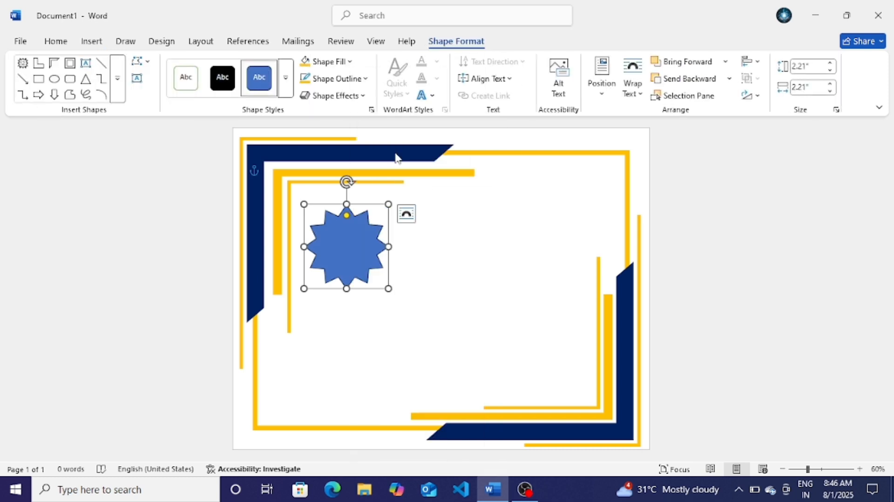
key("Delete")
Step: Draw a 24-point star in the frame's upper-left, move it toward the corner, and shorten its spikes
left_click(95, 43)
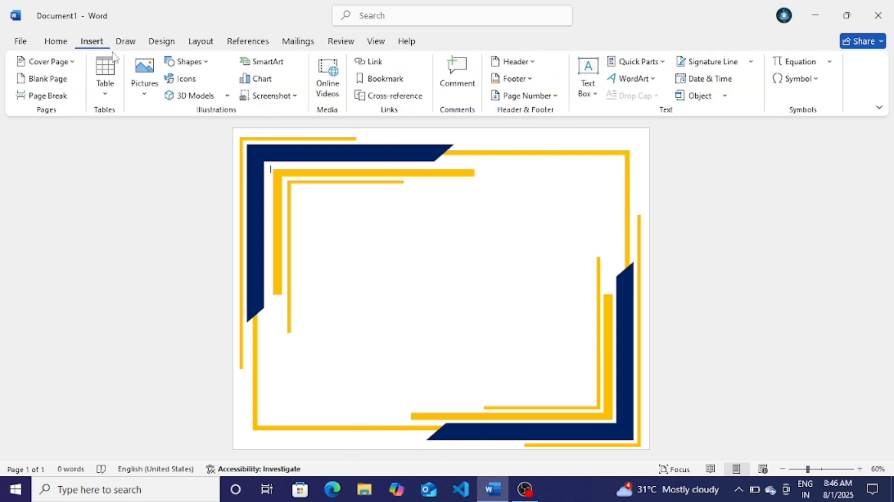
left_click(184, 62)
scroll(264, 268, "down", 3)
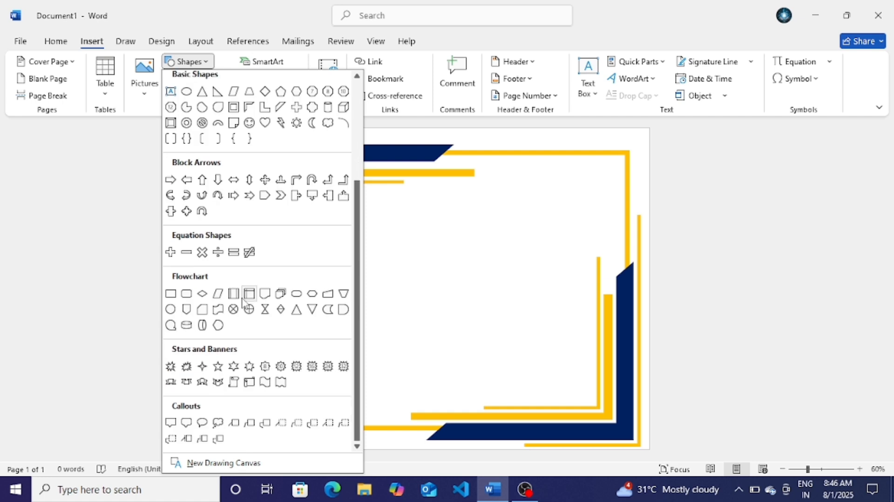
left_click(328, 366)
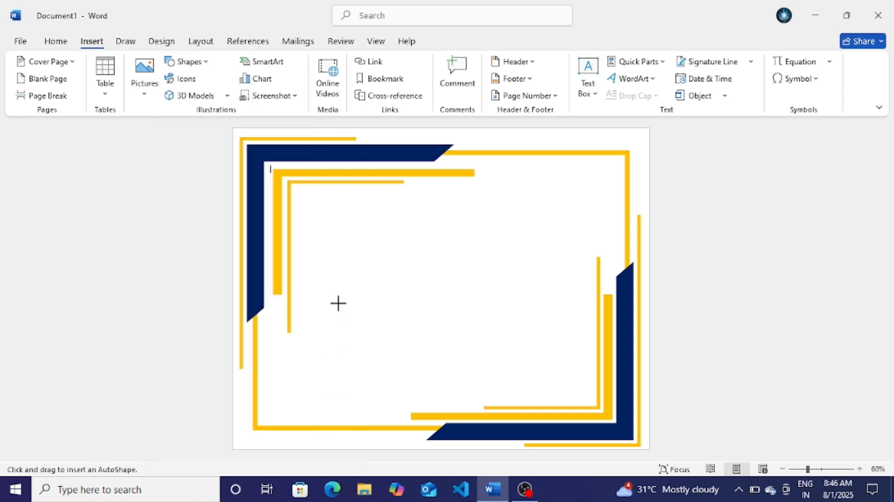
left_click_drag(308, 201, 403, 292)
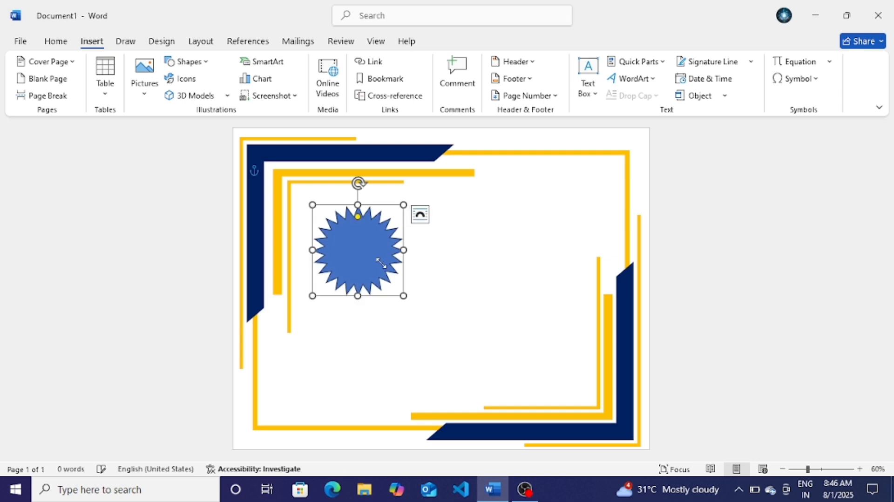
left_click_drag(374, 257, 357, 243)
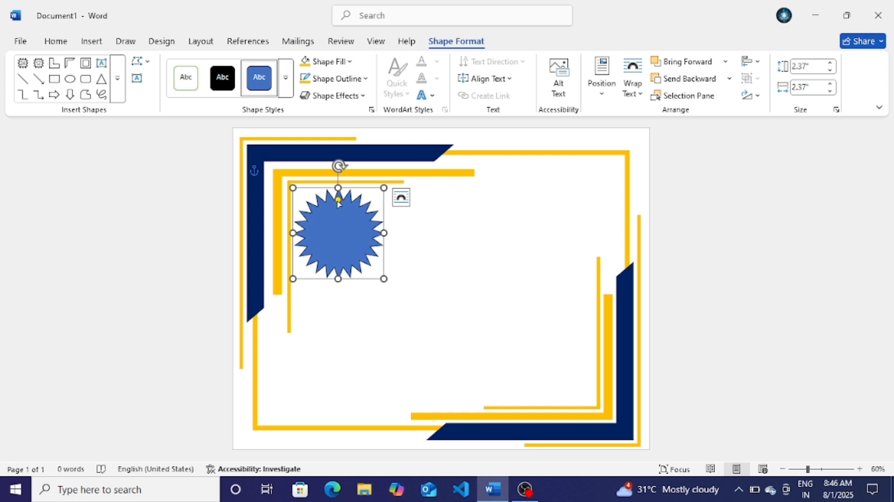
left_click_drag(339, 201, 343, 195)
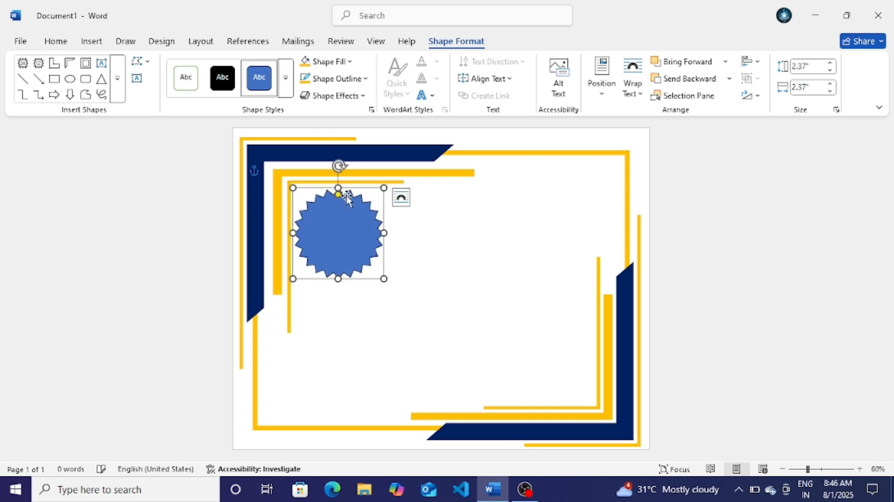
Step: Fill the starburst seal with gold and apply a preset 3D effect
left_click(306, 63)
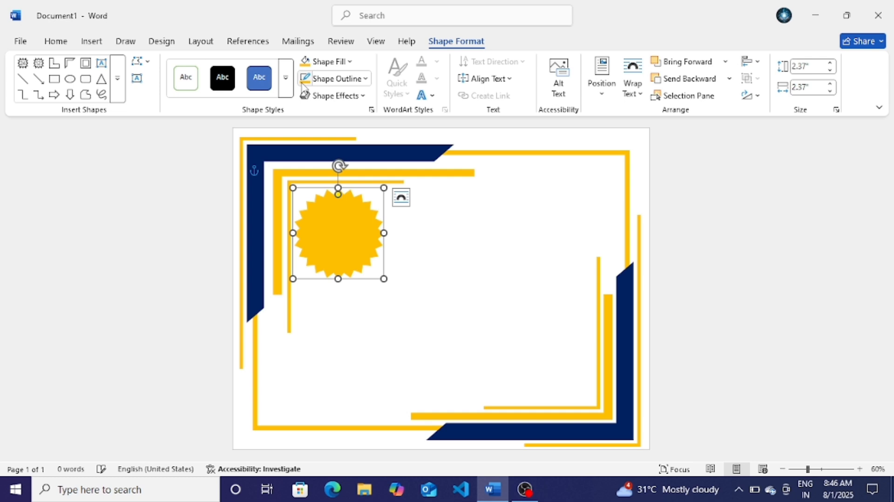
left_click(356, 96)
mouse_move(348, 124)
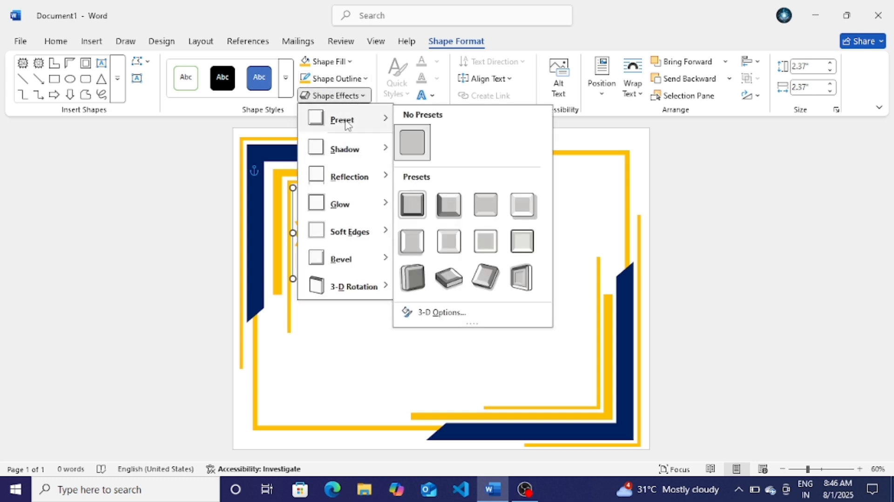
left_click(479, 212)
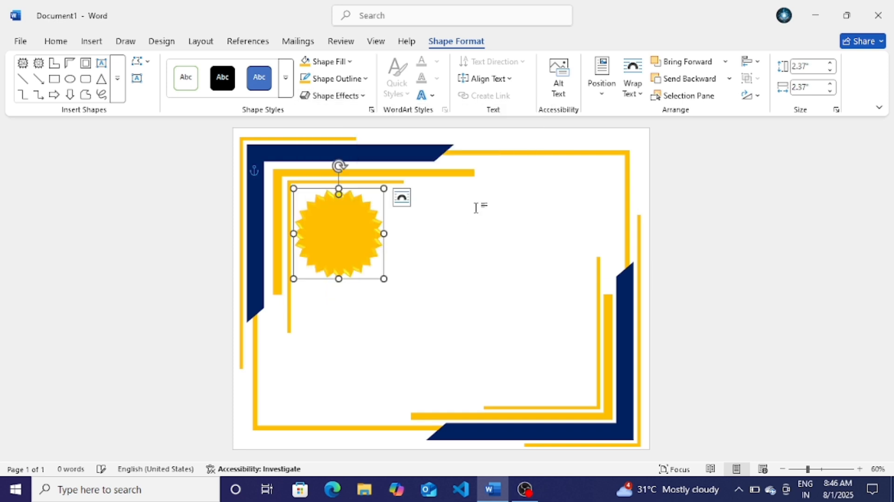
Step: Add a bevelled edge to the seal and change its outline colour
left_click(366, 96)
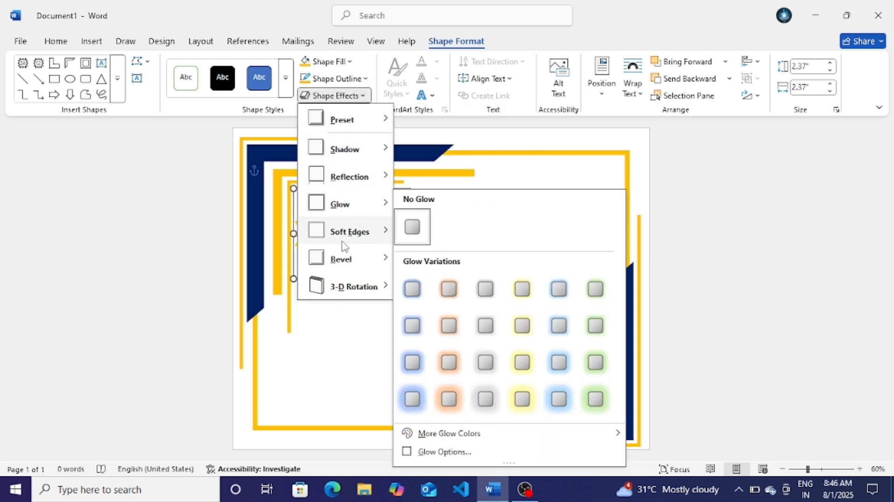
mouse_move(345, 260)
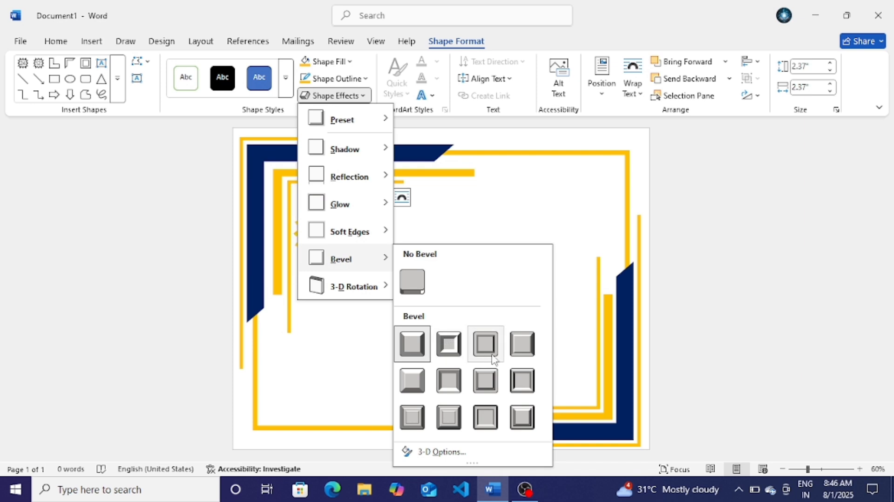
left_click(515, 353)
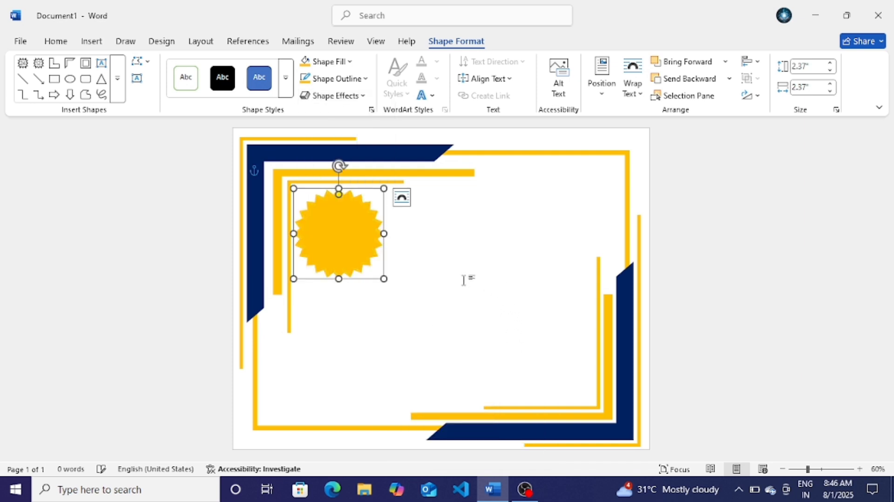
left_click(334, 78)
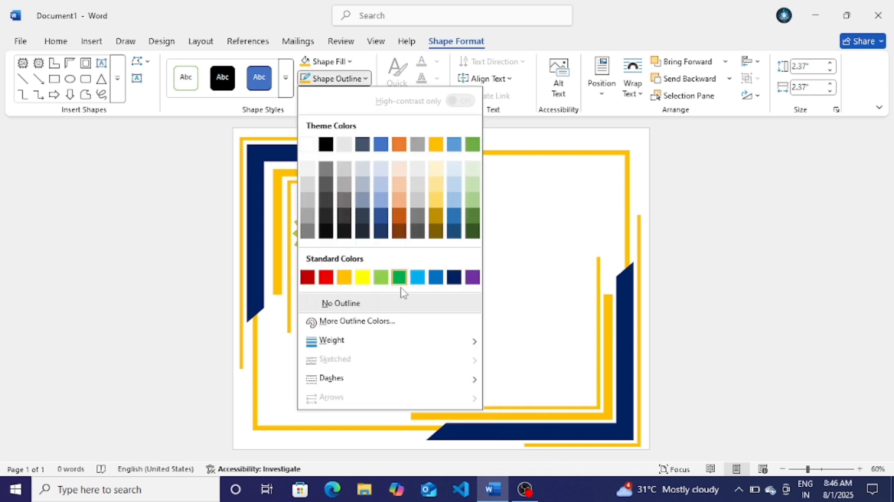
left_click(362, 215)
Step: Switch the seal to a different bevel style and deselect it
left_click(326, 95)
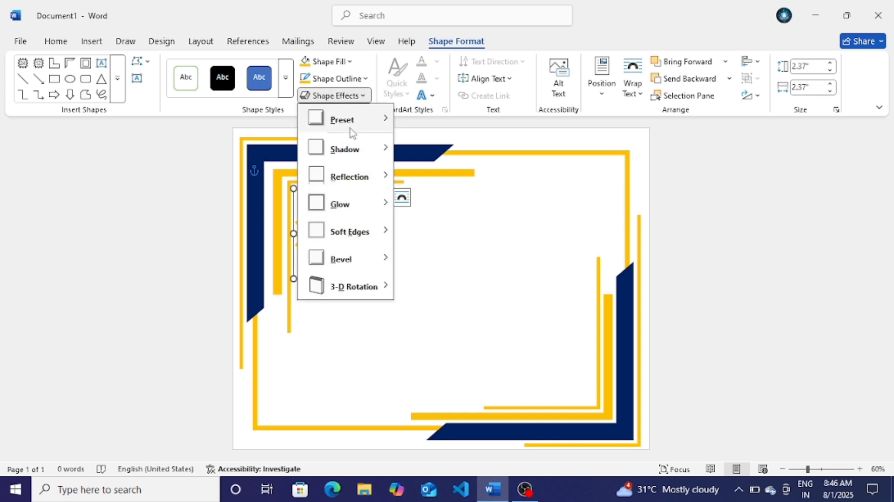
mouse_move(346, 135)
mouse_move(349, 259)
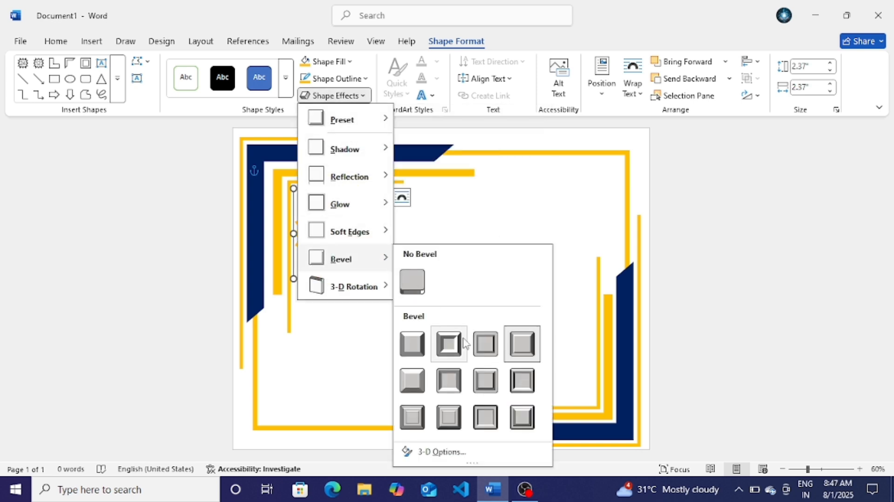
left_click(412, 380)
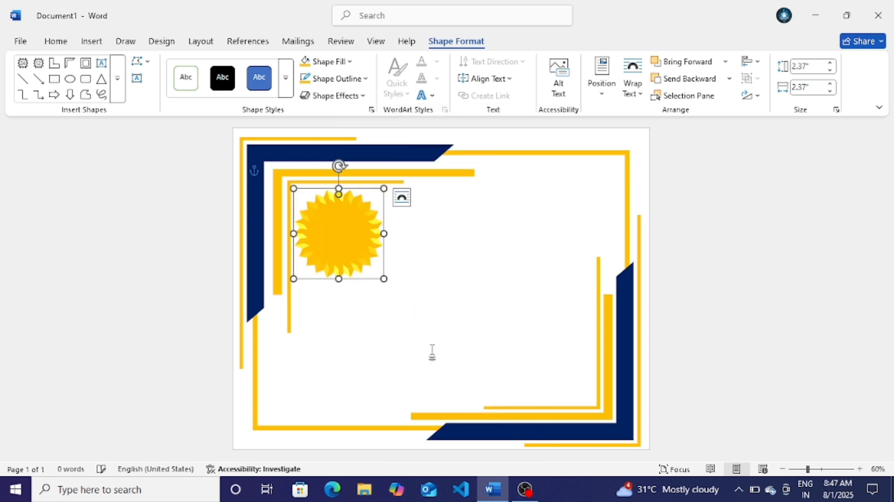
left_click(485, 283)
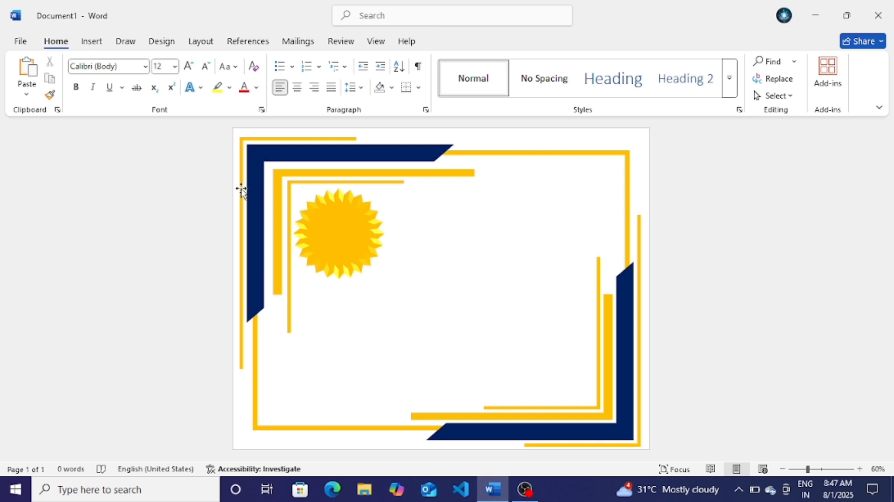
left_click(92, 41)
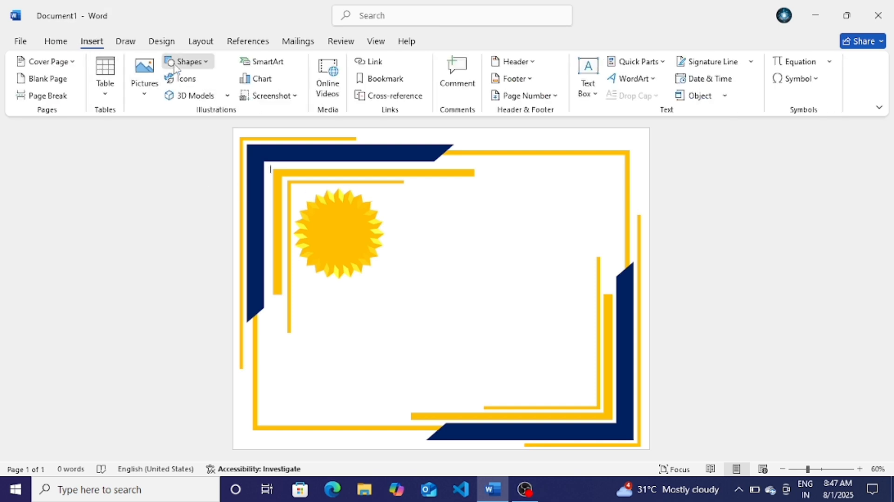
Step: Draw an oval circle over the gold sunburst and nudge it onto its centre
left_click(184, 61)
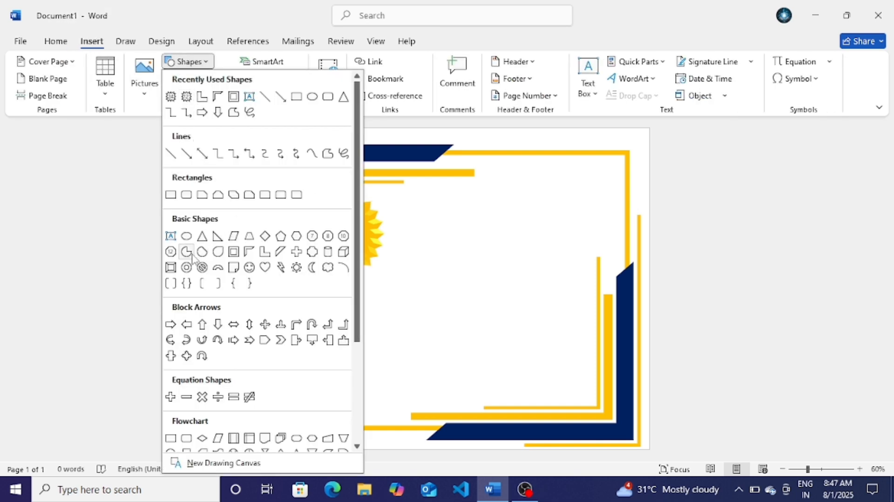
left_click(186, 236)
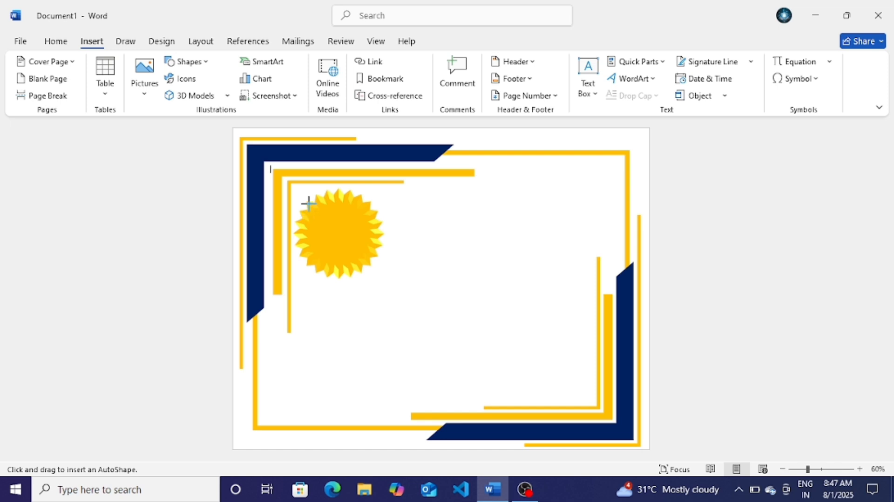
left_click_drag(298, 198, 344, 256)
key("Down")
key("Down")
key("Down")
key("Down")
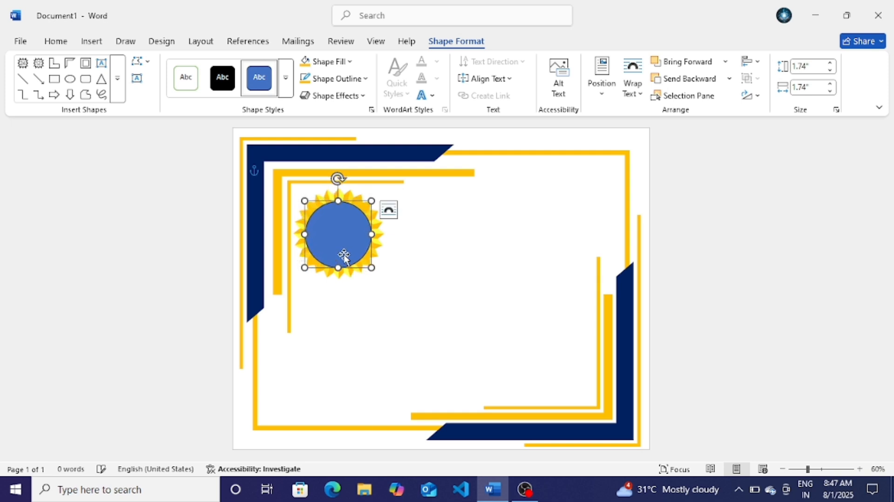
Step: Give the circle a navy fill and a navy outline
left_click(347, 62)
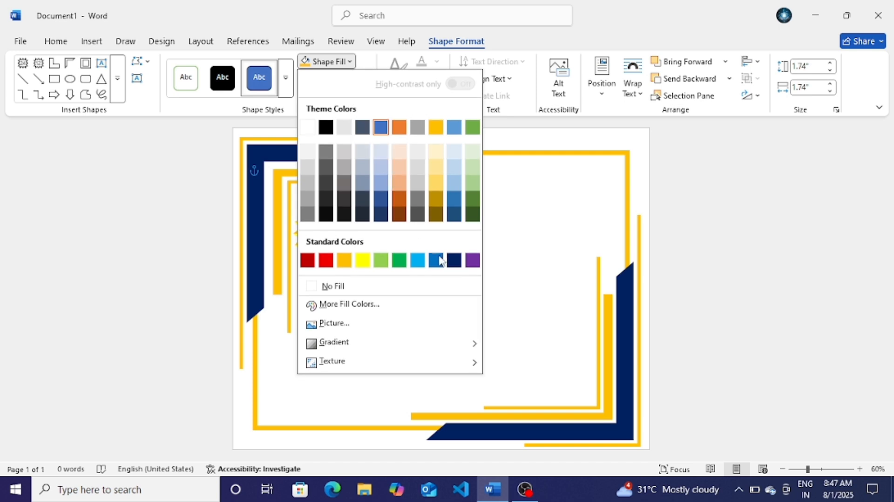
left_click(453, 260)
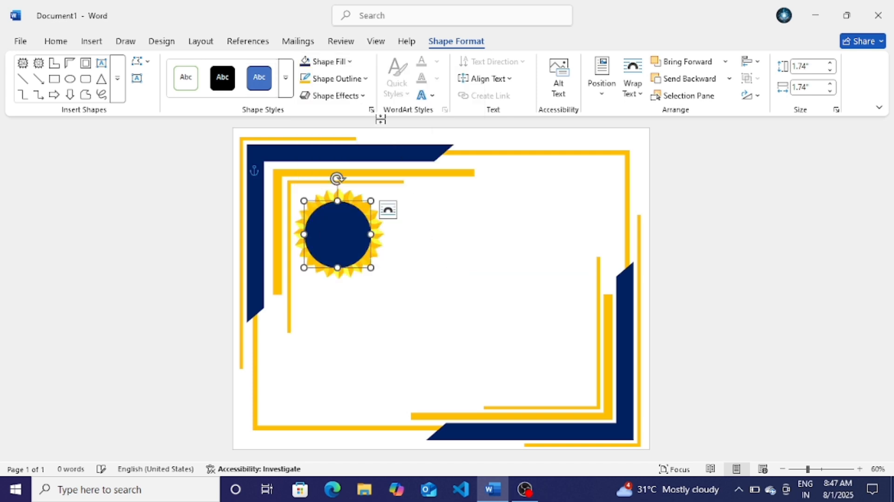
left_click(350, 83)
left_click(452, 277)
left_click(345, 80)
left_click(499, 134)
Step: Apply a 3-D preset shape effect to the navy circle
left_click(355, 94)
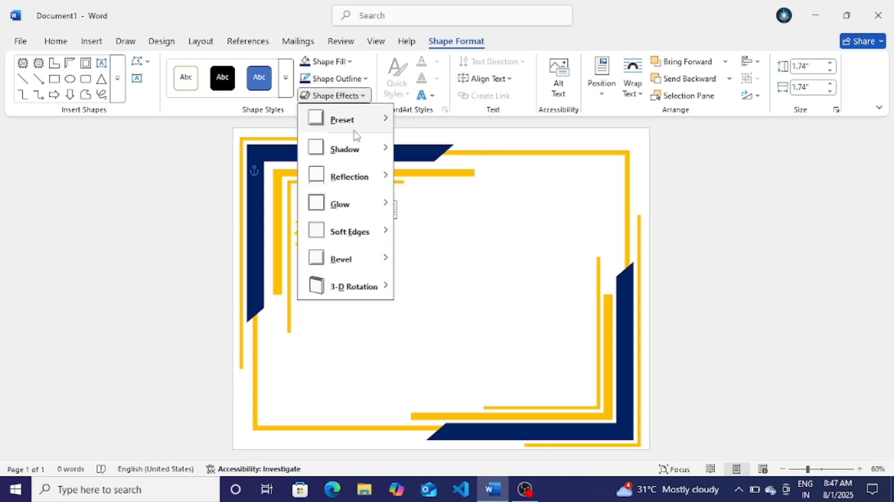
mouse_move(365, 120)
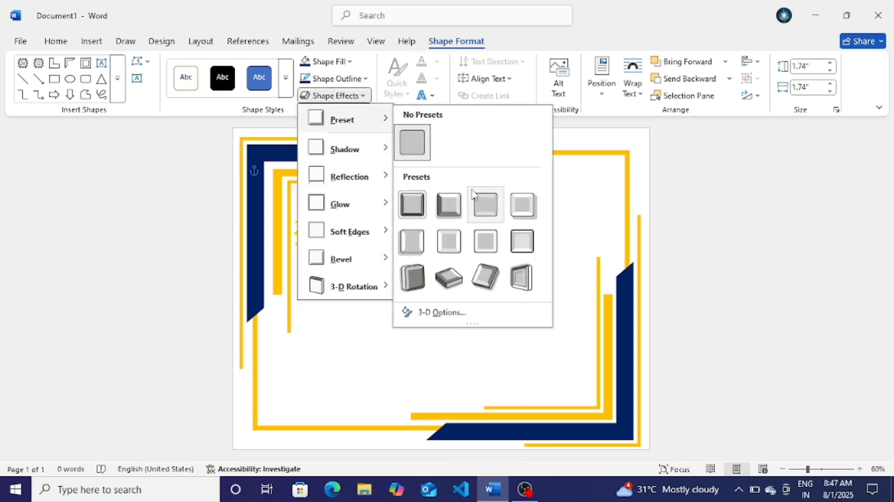
left_click(526, 213)
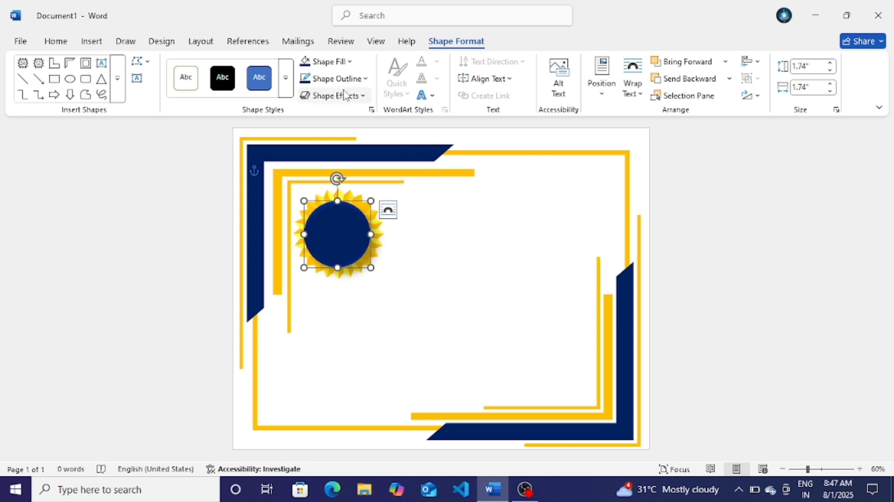
left_click(705, 207)
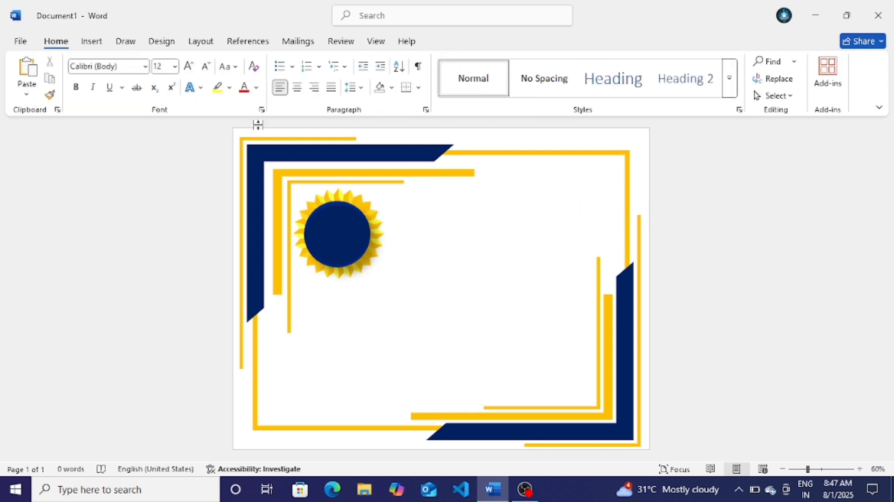
Step: Draw a right arrow below the seal, rotate it up-right and move it onto the circle
left_click(91, 44)
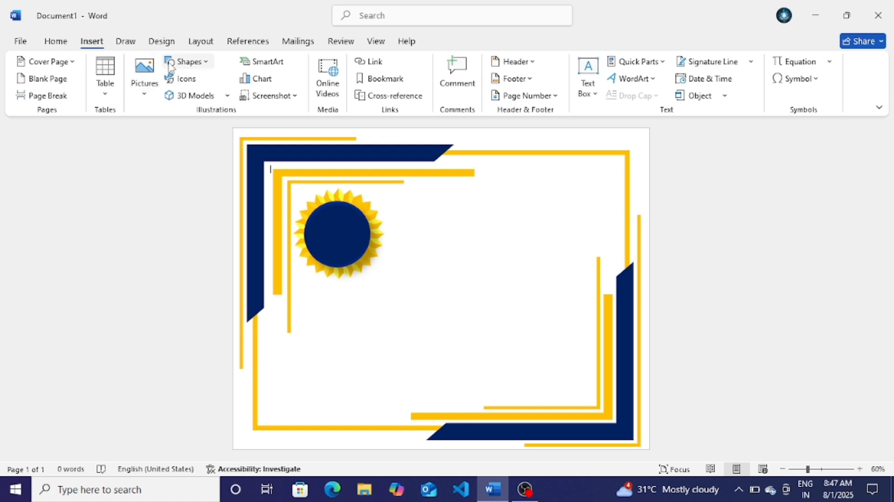
left_click(209, 65)
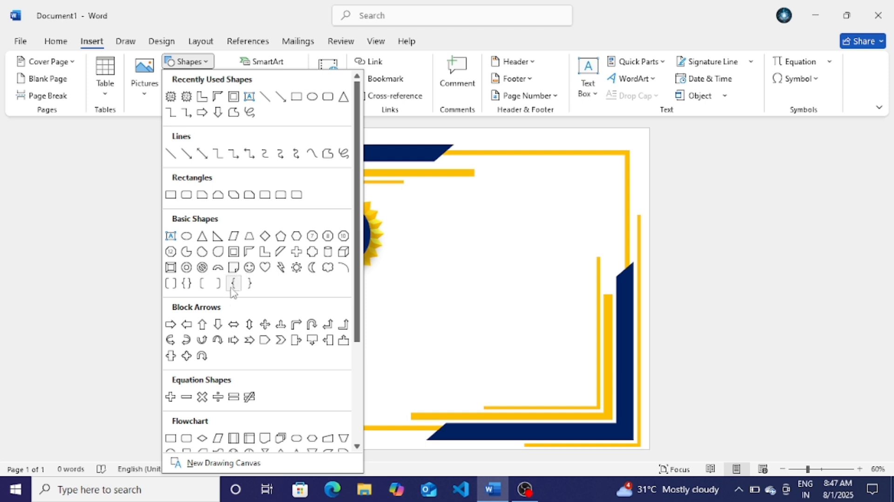
left_click(249, 341)
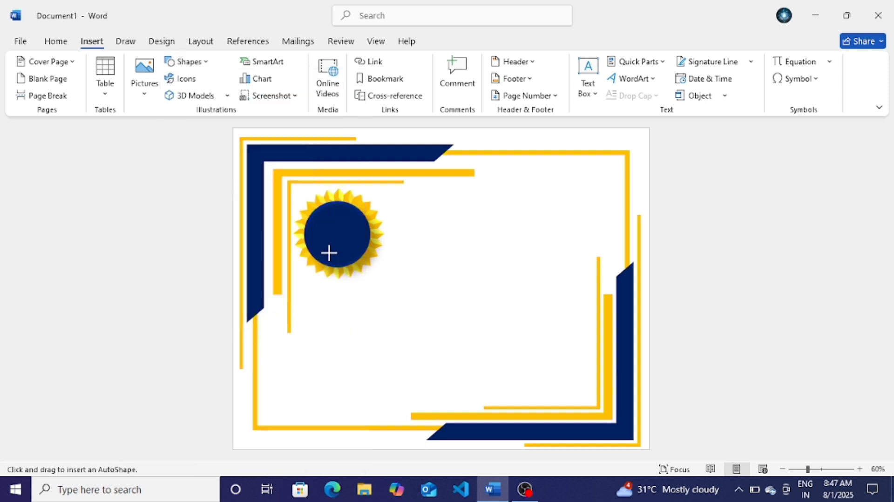
mouse_move(328, 253)
left_mouse_down()
mouse_move(367, 309)
mouse_move(463, 319)
mouse_move(436, 308)
left_mouse_up()
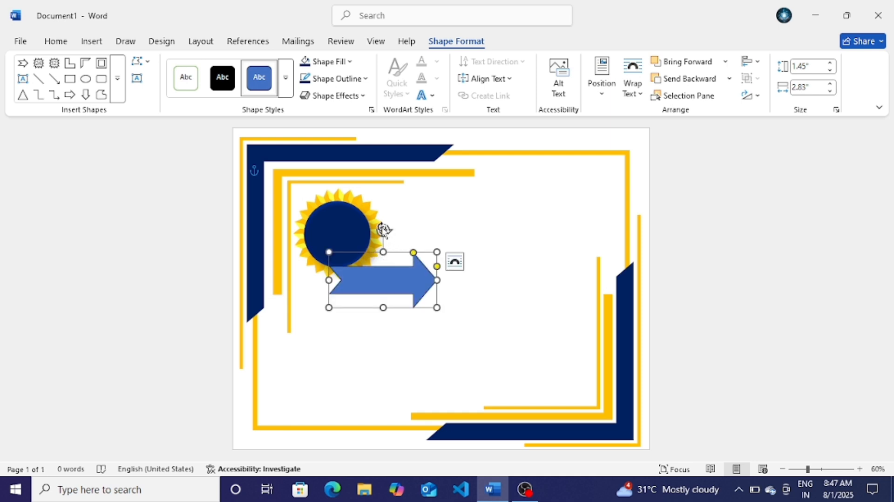
left_click_drag(383, 229, 335, 258)
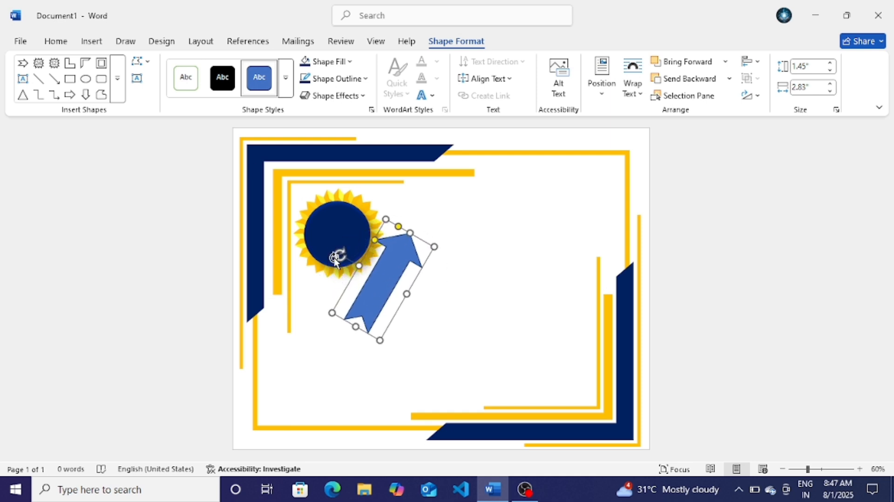
left_click_drag(381, 282, 320, 263)
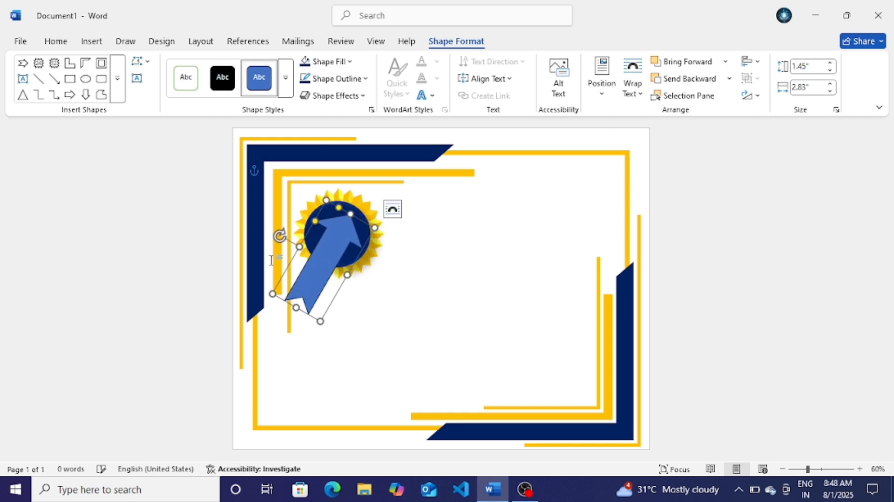
Step: Tilt and resize the arrow, angle its copy the opposite way, and select both tails
left_click_drag(280, 237, 276, 243)
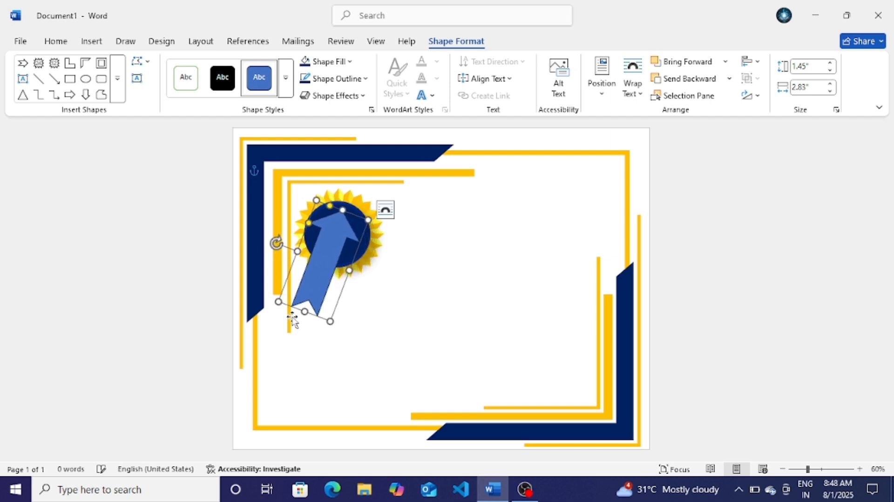
left_click_drag(305, 311, 306, 306)
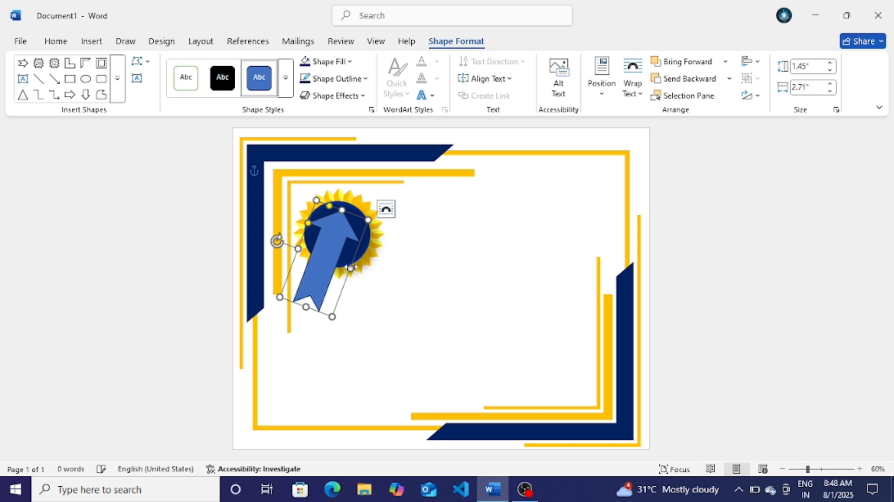
mouse_move(349, 268)
left_mouse_down()
mouse_move(319, 284)
mouse_move(352, 286)
left_mouse_up()
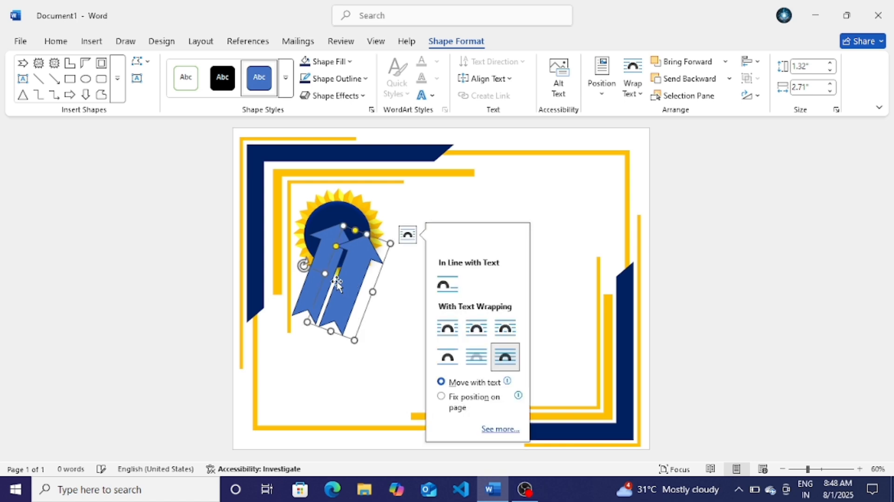
left_click_drag(306, 267, 307, 306)
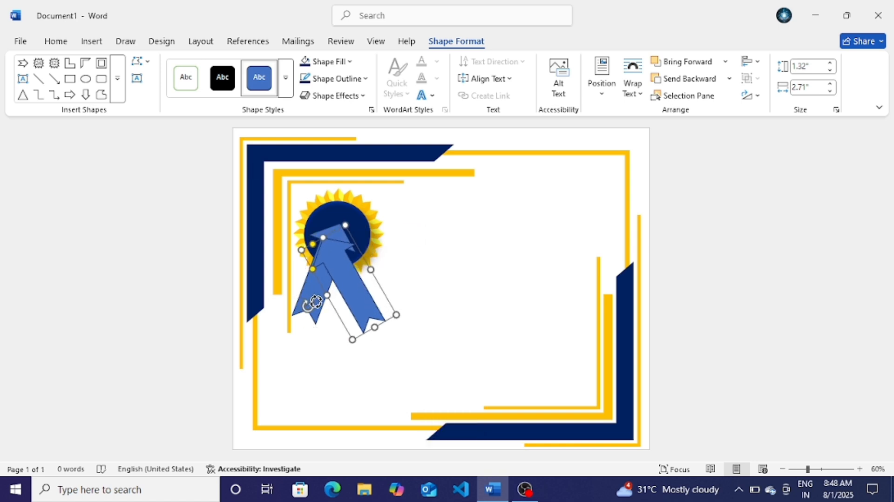
left_click_drag(344, 282, 343, 268)
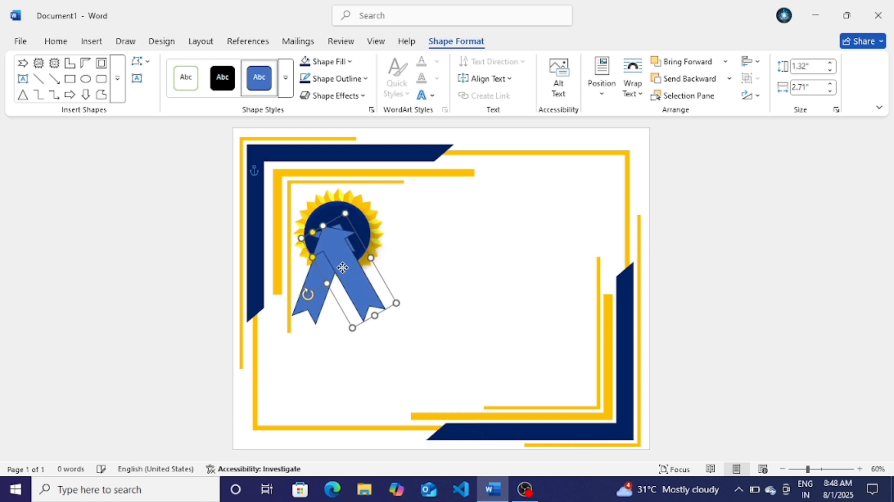
left_click(321, 308, "shift")
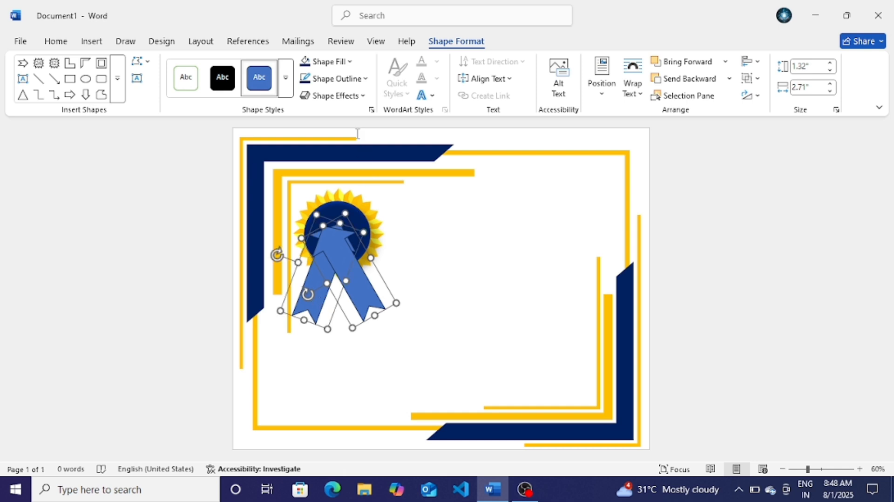
Step: Give both ribbon-tail arrows a gold fill and gold outline
left_click(328, 61)
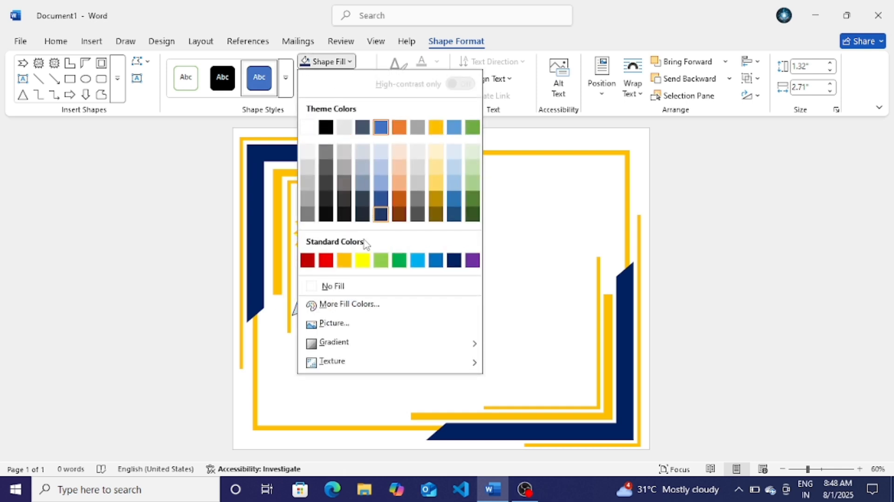
left_click(343, 261)
left_click(335, 78)
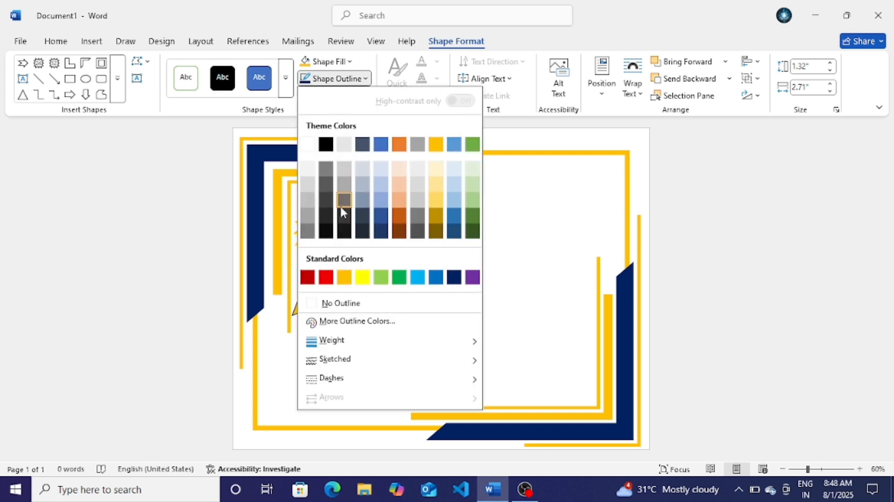
left_click(345, 280)
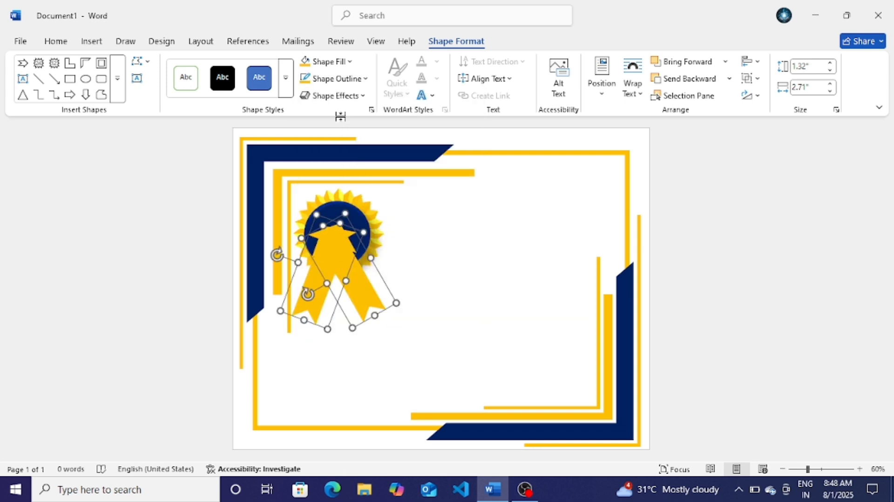
Step: Bevel the ribbon tails, send them behind the navy circle and nudge them right and up
left_click(340, 96)
mouse_move(338, 267)
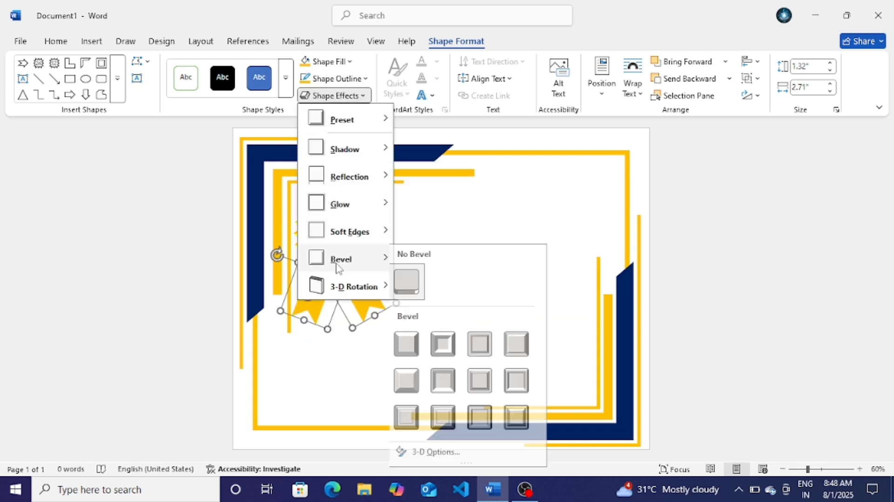
left_click(419, 380)
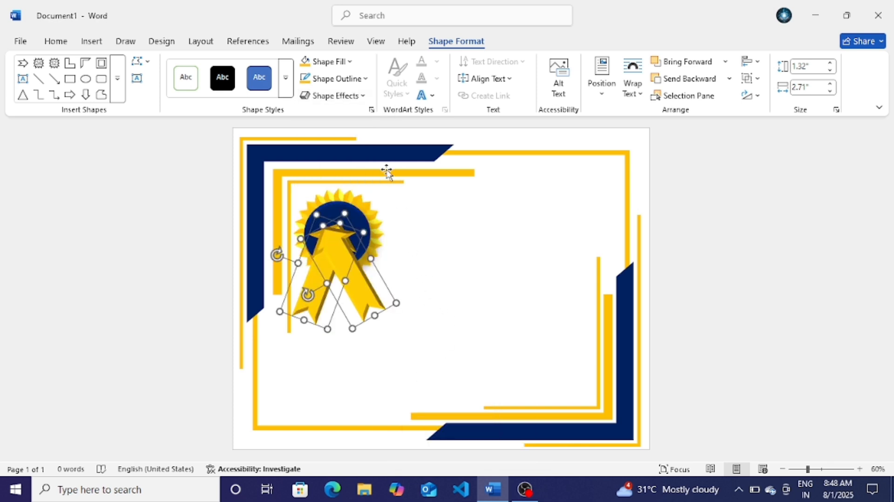
left_click(686, 80)
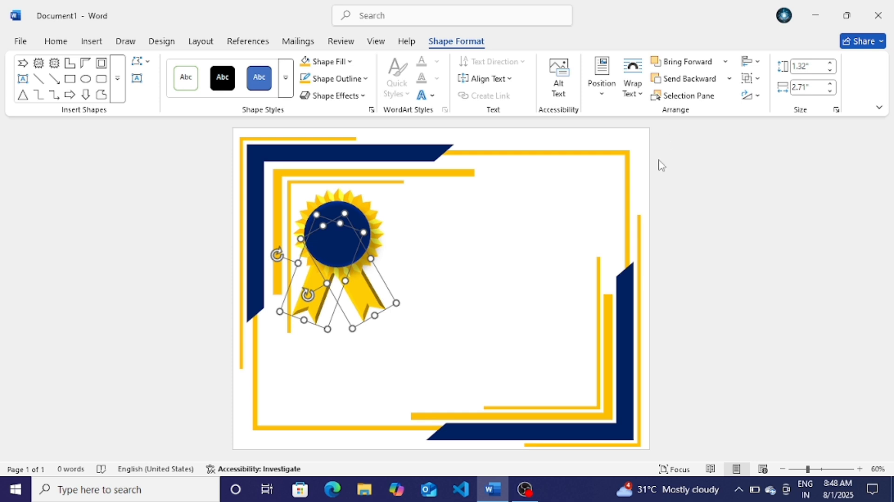
key("Right")
key("Right")
key("Up")
key("Up")
key("Up")
key("Up")
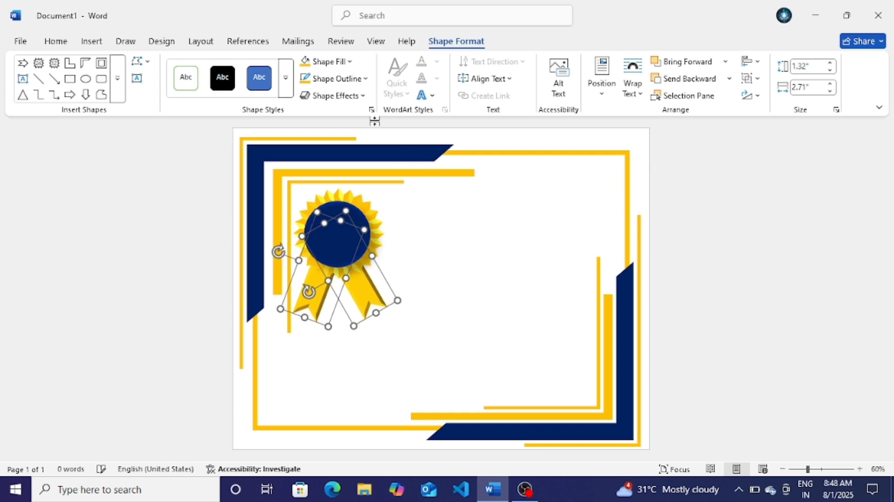
Step: Apply the raised 3-D preset to the rosette and check the blue circle
mouse_move(349, 120)
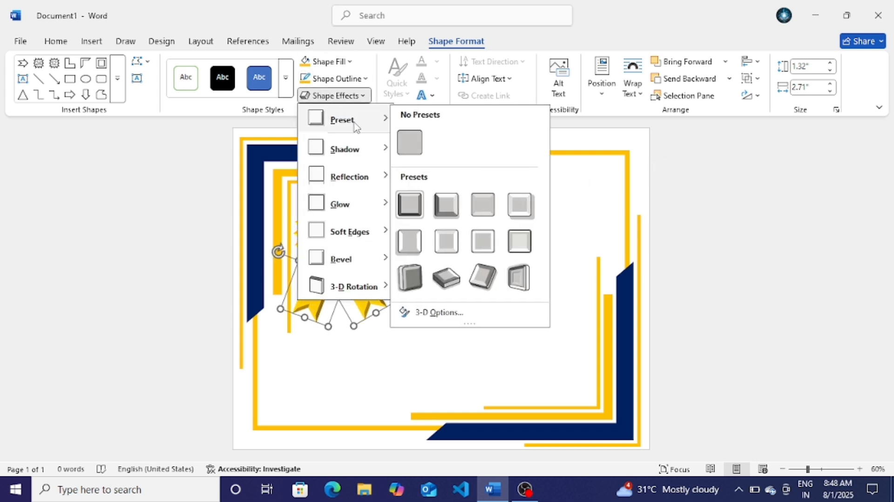
left_click(521, 205)
left_click(673, 228)
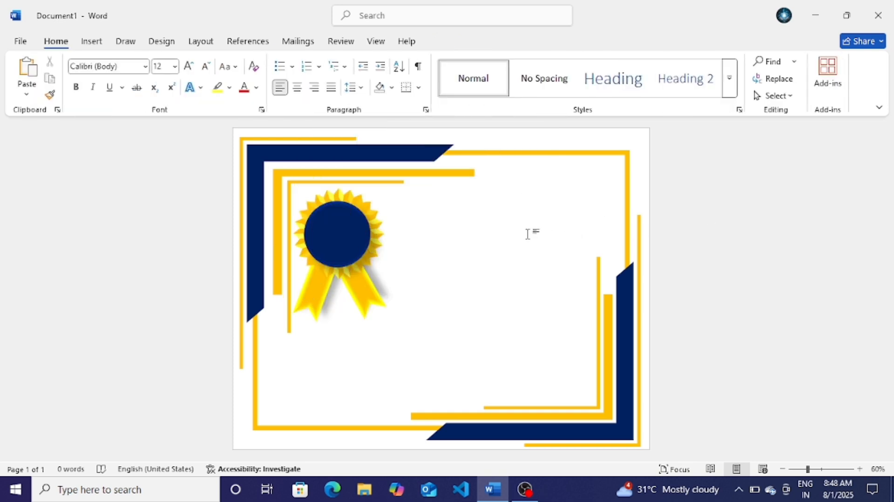
left_click(344, 237)
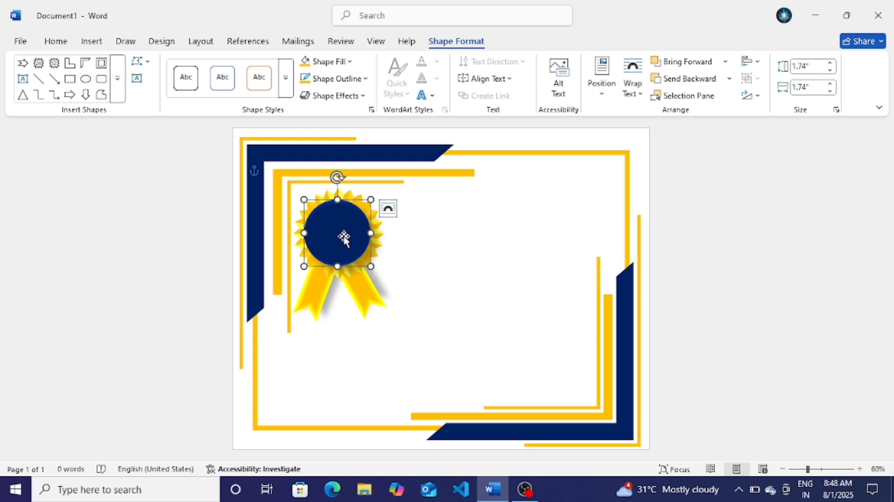
left_click(830, 291)
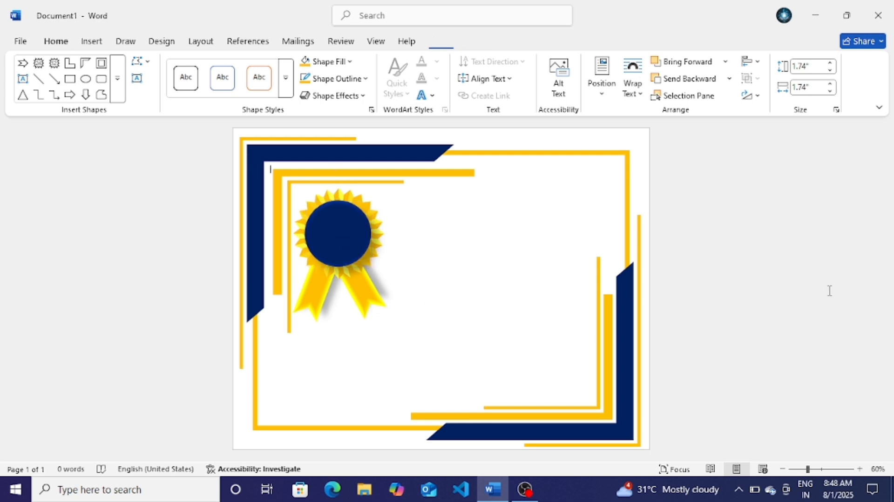
left_click(340, 227)
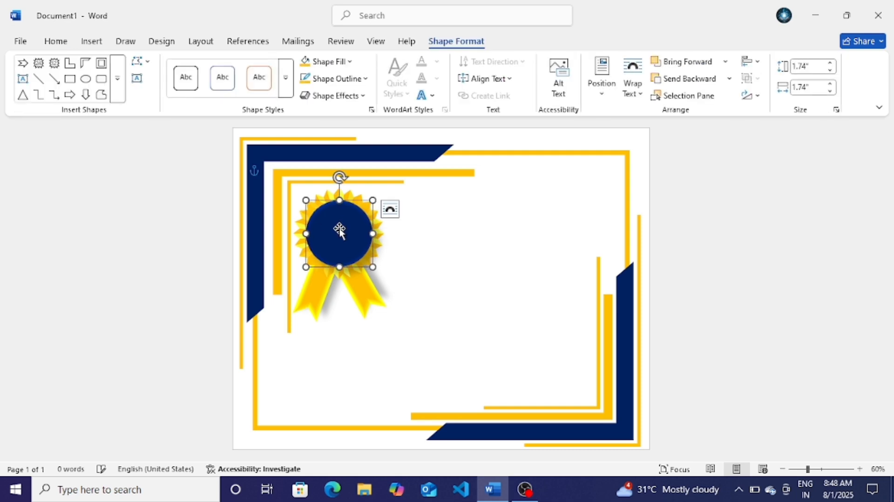
left_click(725, 241)
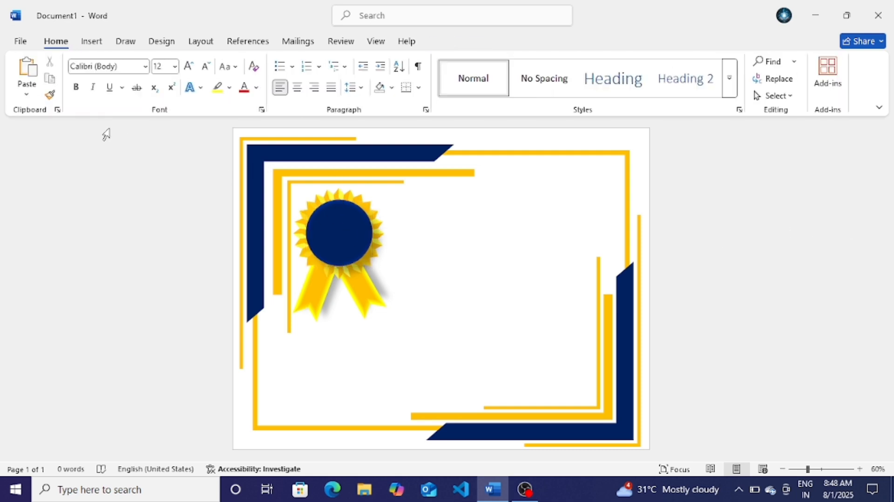
left_click(90, 43)
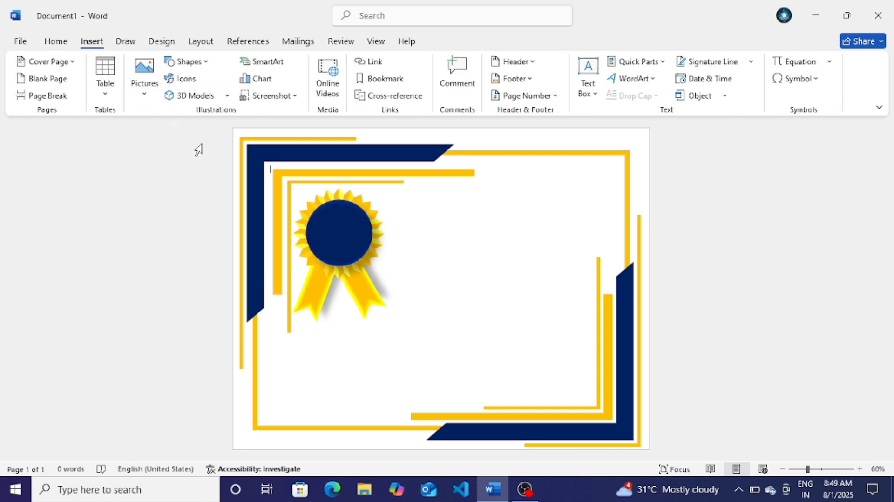
Step: Draw a text box over the seal and enter the award text
left_click(185, 62)
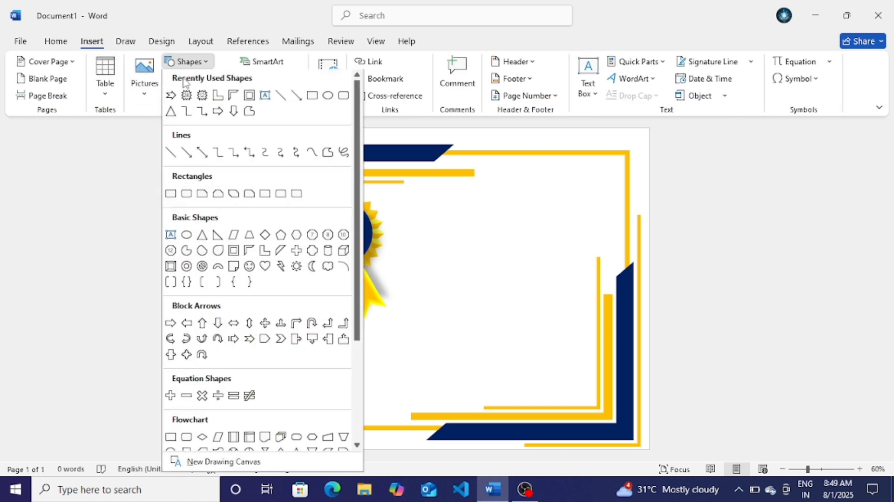
left_click(264, 97)
left_click_drag(314, 207, 398, 266)
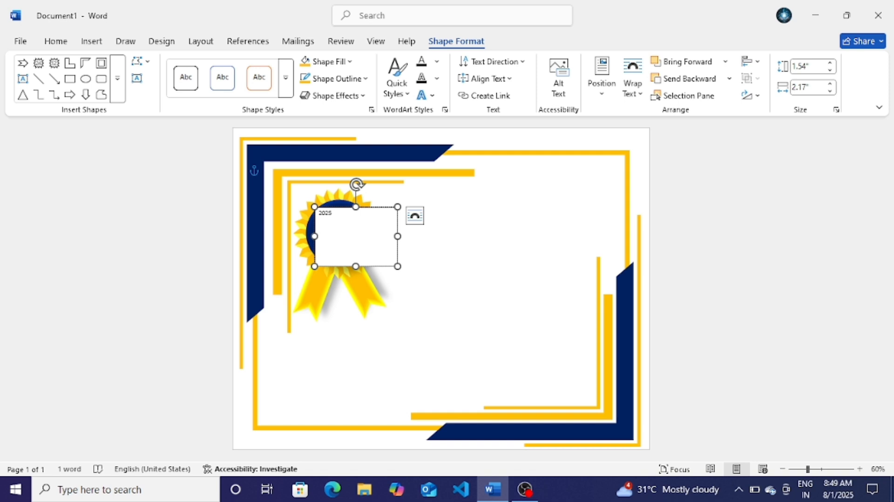
type("ward")
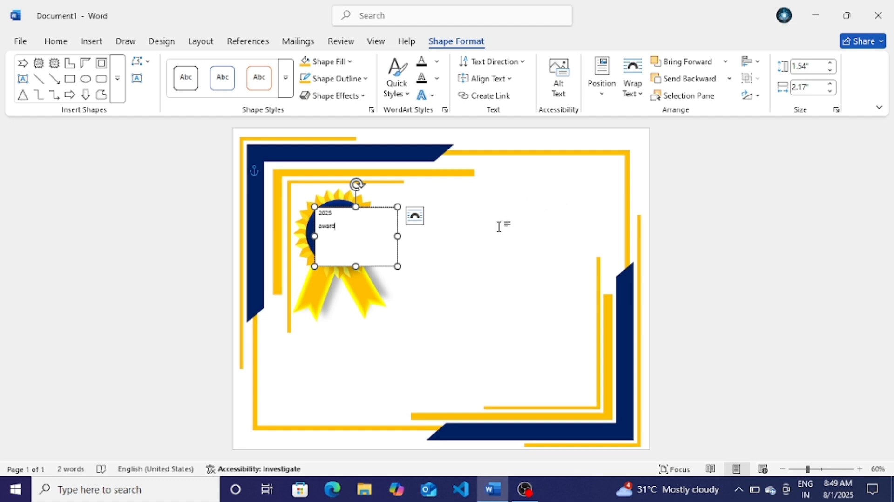
Step: Make the award text UPPERCASE, centred, with no space after paragraphs
key("ctrl+a")
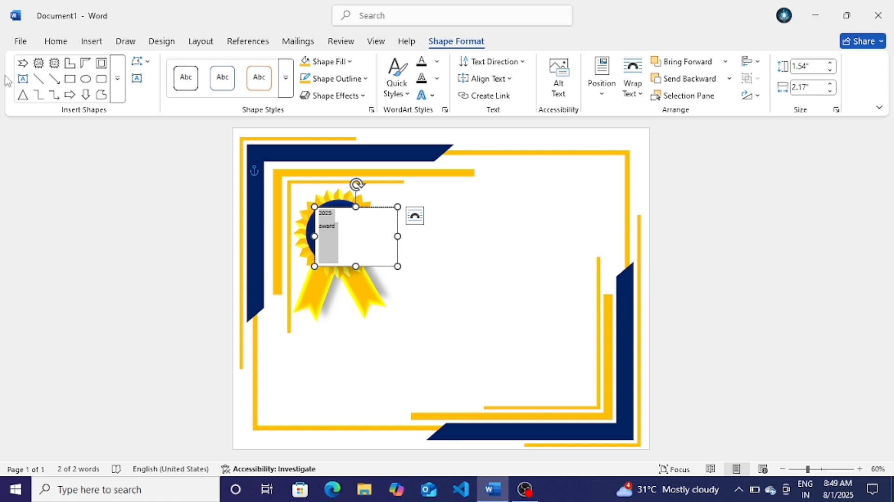
left_click(56, 41)
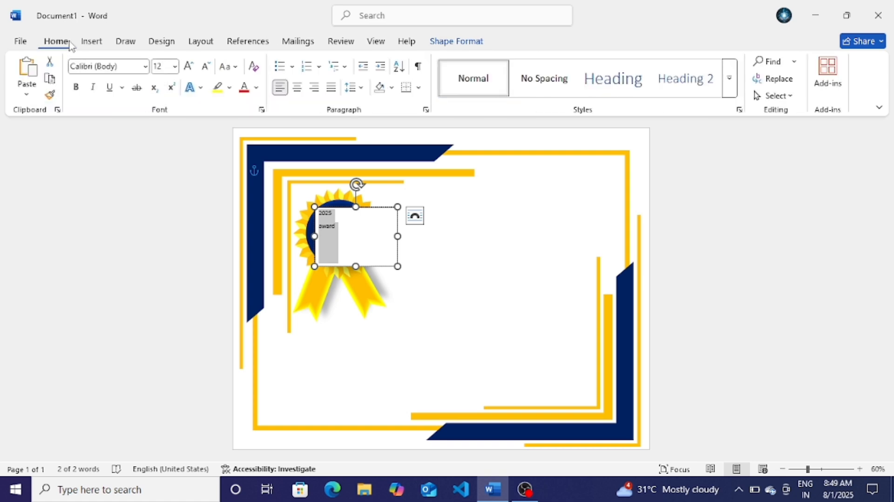
left_click(236, 67)
left_click(255, 120)
left_click(297, 87)
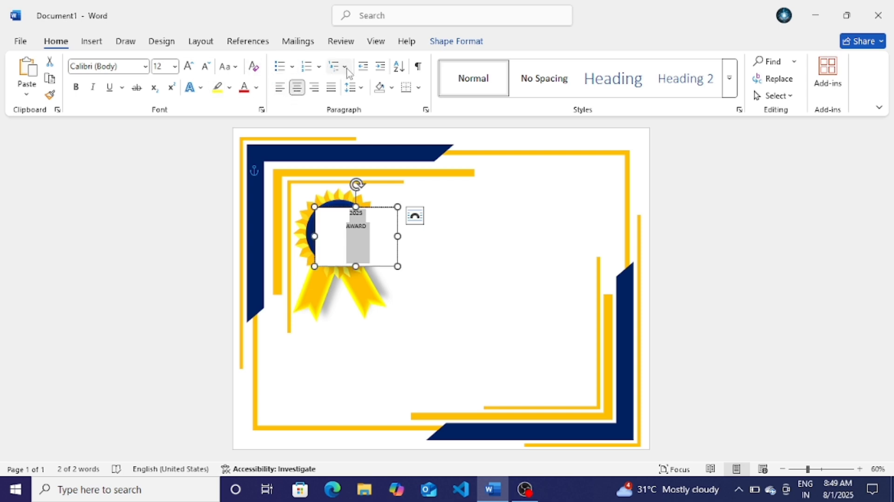
left_click(363, 90)
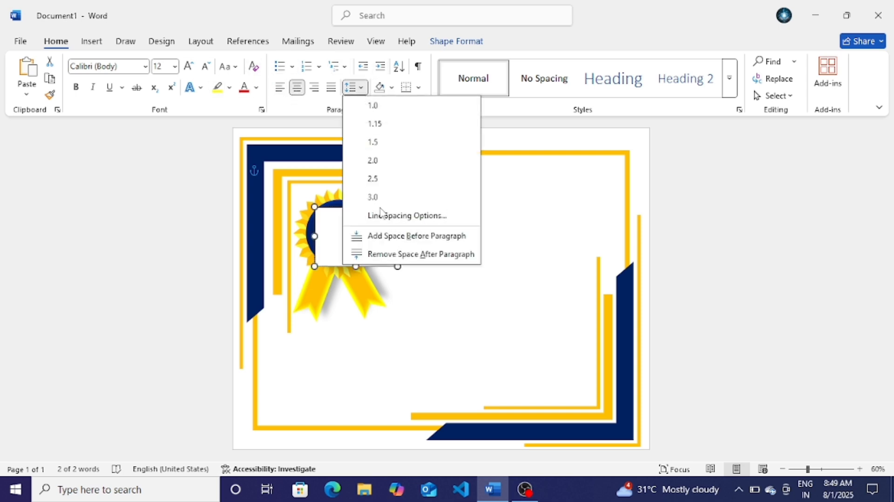
left_click(399, 258)
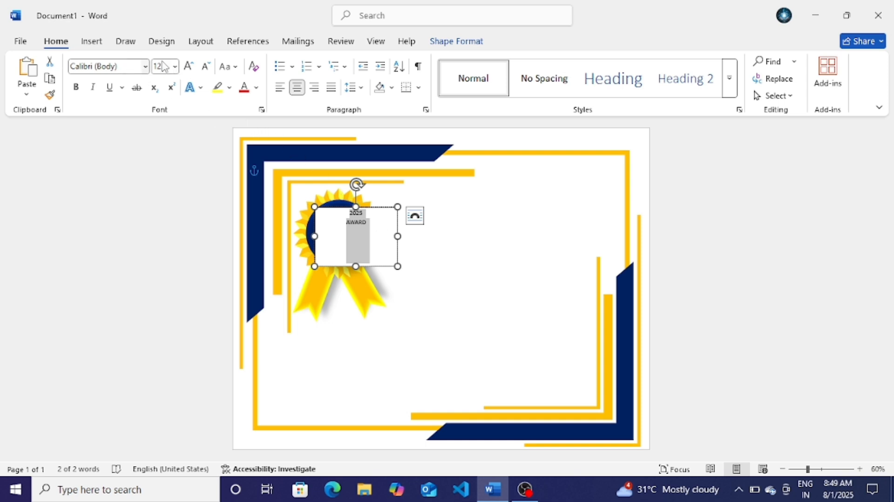
Step: Format 2025 AWARD as bold 24 pt orange text
left_click(189, 66)
left_click(188, 67)
left_click(188, 66)
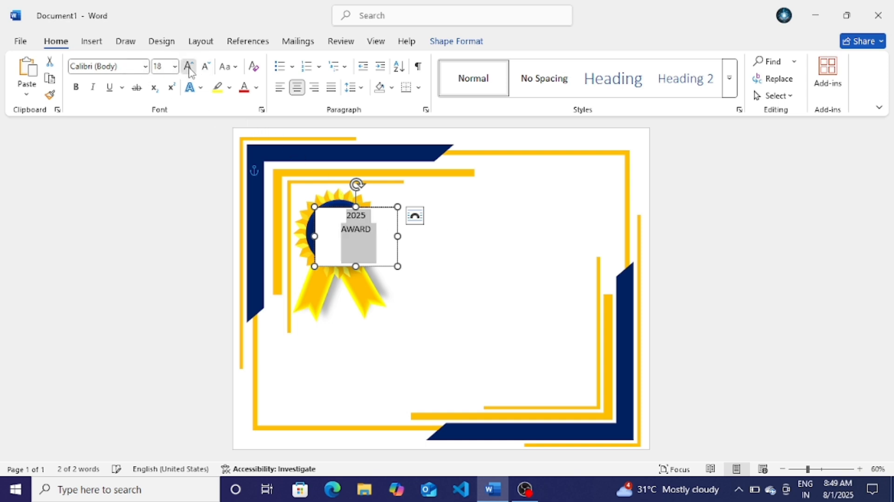
left_click(189, 66)
left_click(189, 66)
left_click(188, 67)
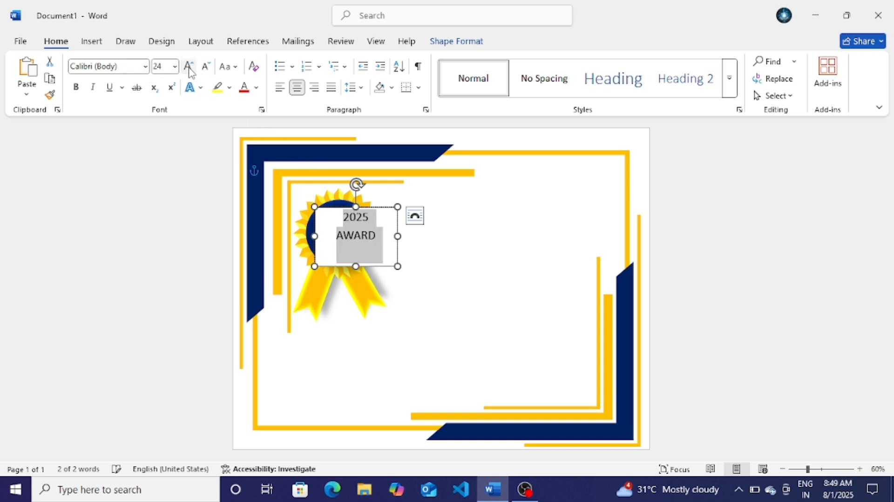
left_click(76, 87)
left_click(256, 87)
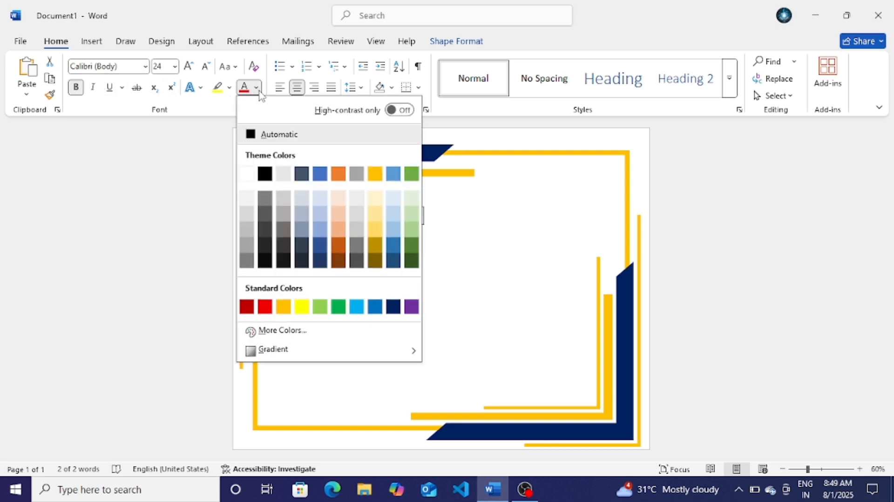
left_click(284, 307)
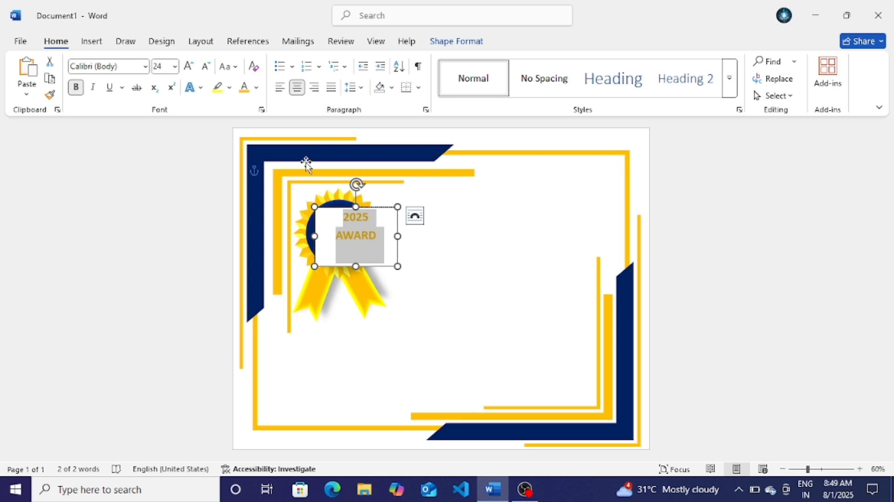
Step: Set the award text box to No Fill and No Outline
left_click(469, 43)
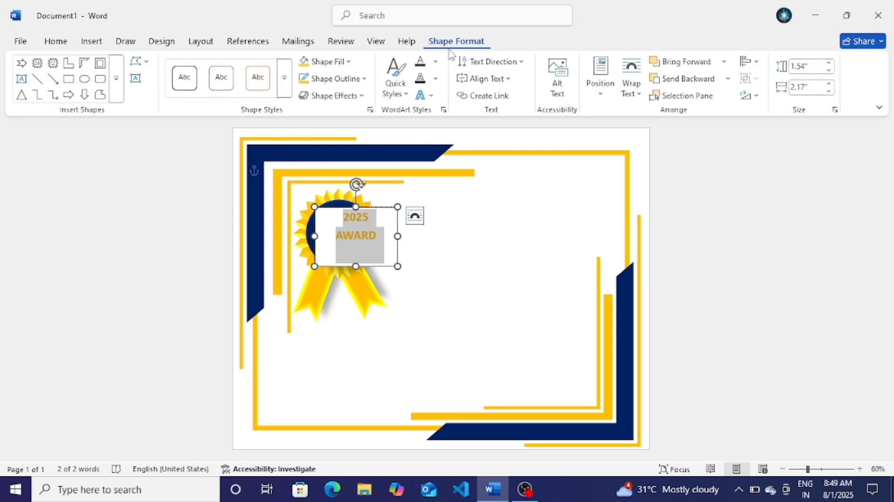
left_click(320, 62)
left_click(346, 289)
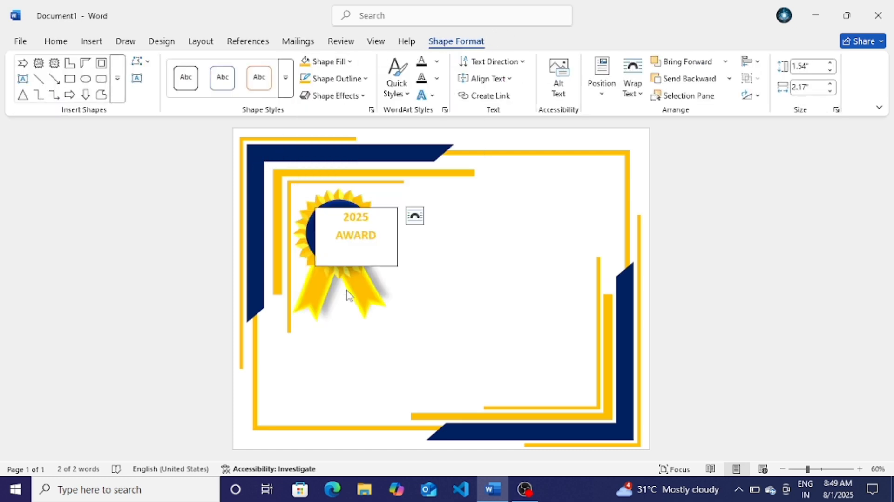
left_click(335, 80)
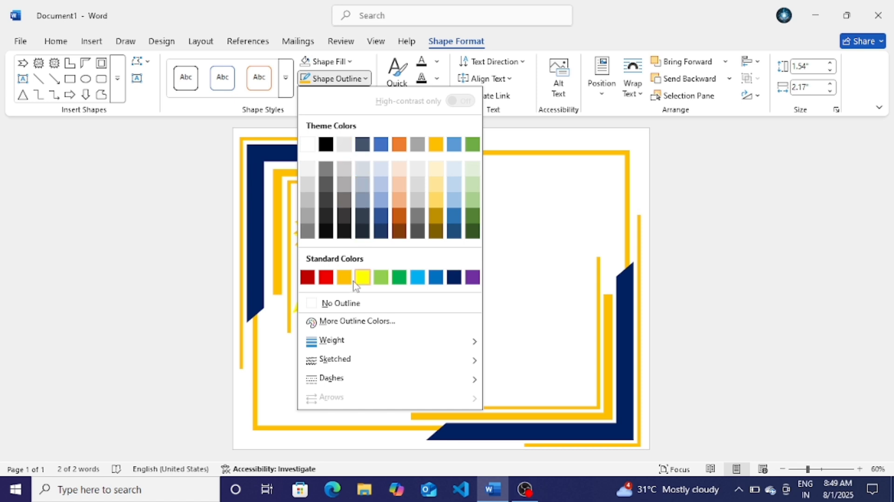
left_click(348, 303)
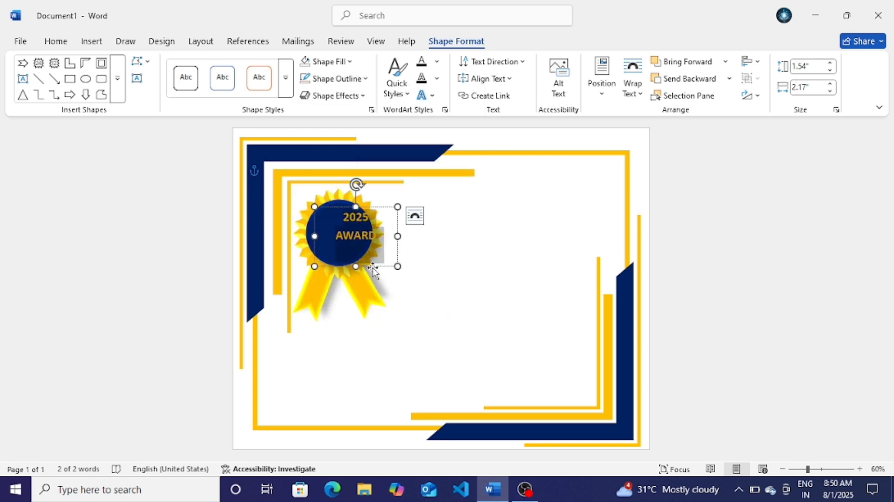
Step: Centre the 2025 AWARD text box on the seal's blue circle
mouse_move(372, 268)
left_mouse_down()
mouse_move(354, 265)
mouse_move(359, 271)
left_mouse_up()
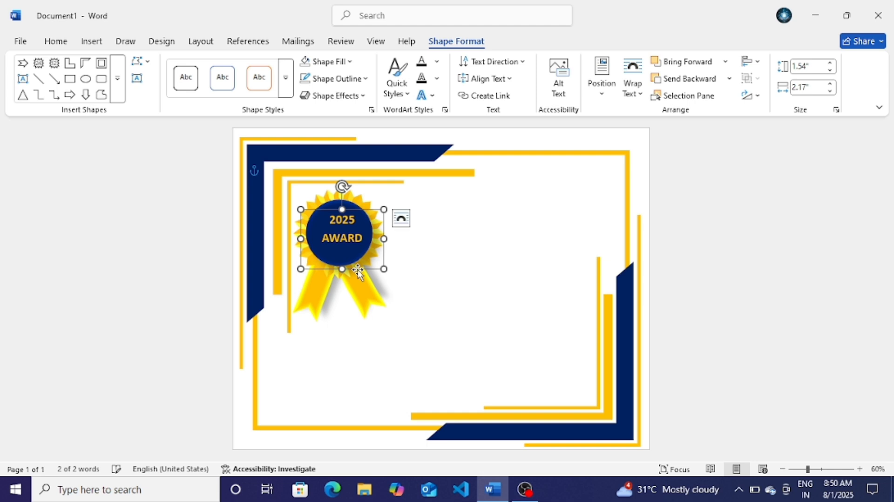
key("Left")
key("Left")
key("Down")
key("Left")
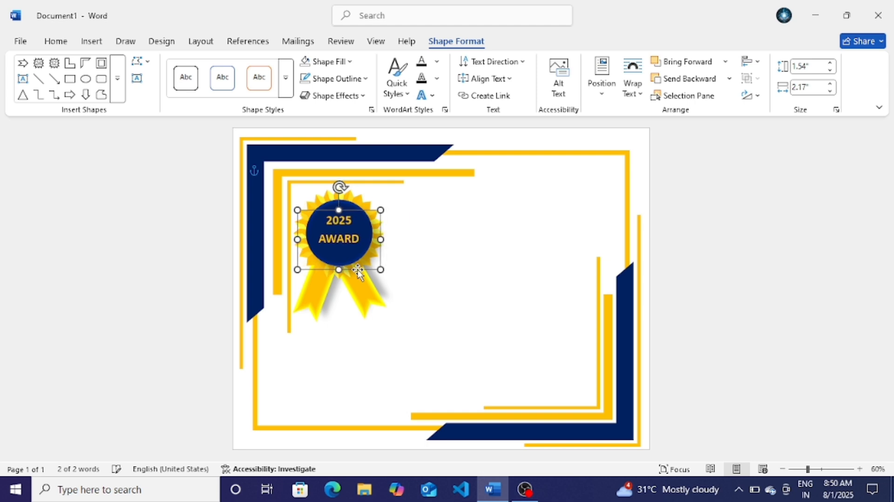
key("Left")
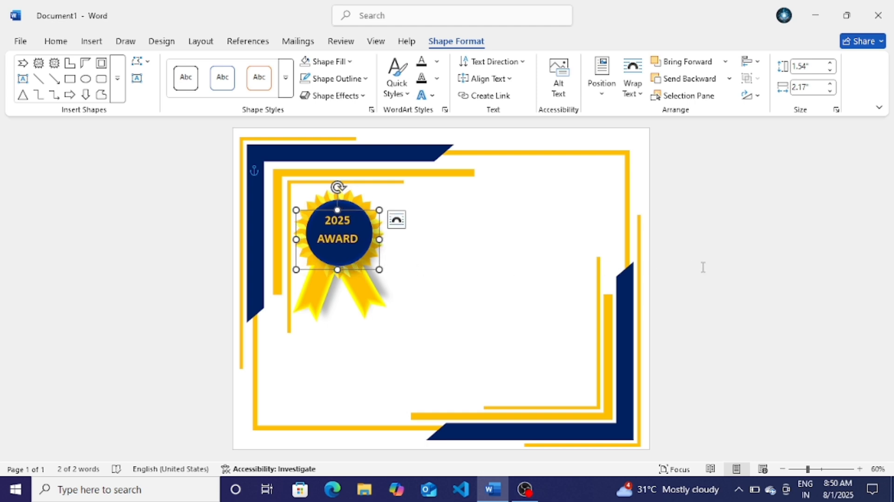
Step: Draw a new text box right of the seal holding 'certificate' and select the word
left_click(591, 303)
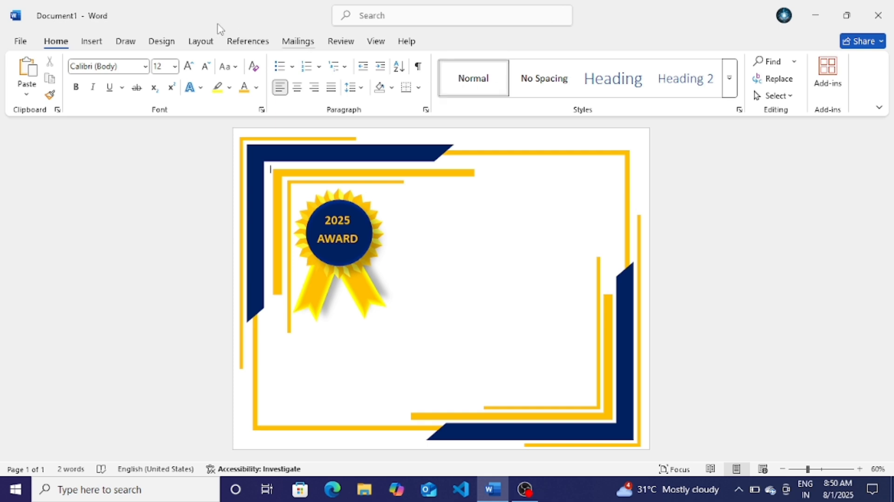
left_click(96, 42)
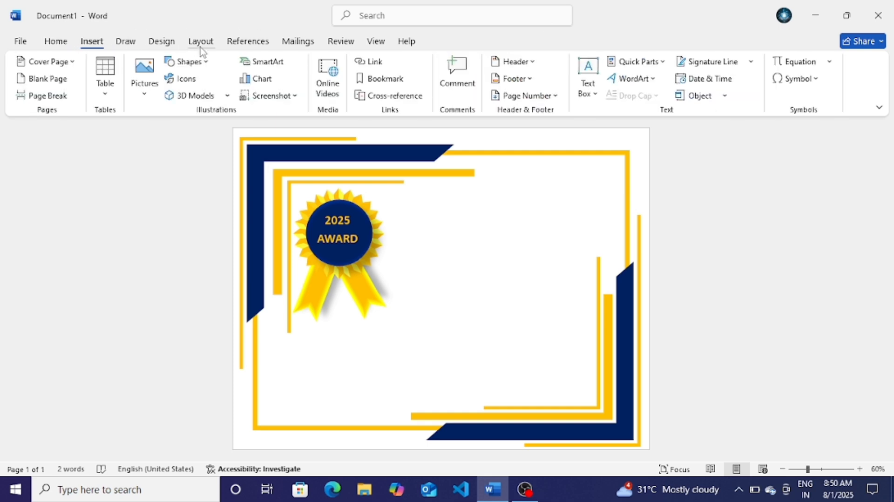
left_click(194, 70)
left_click(263, 94)
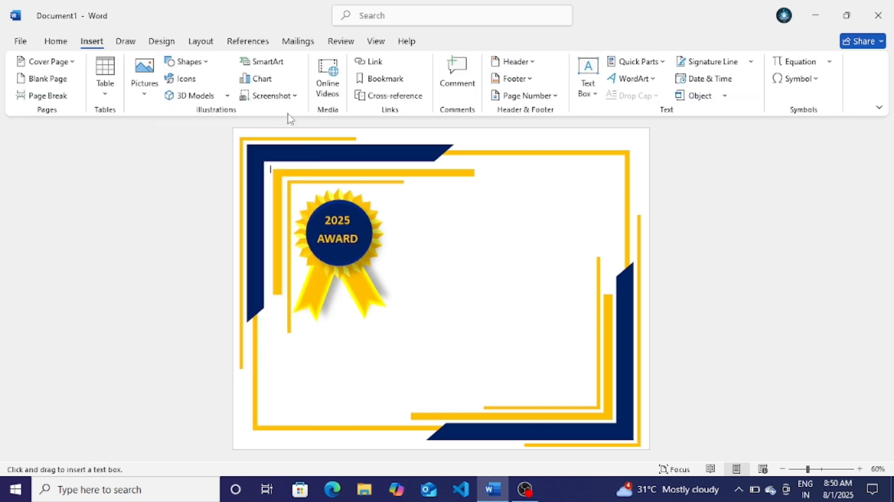
left_click_drag(391, 200, 567, 246)
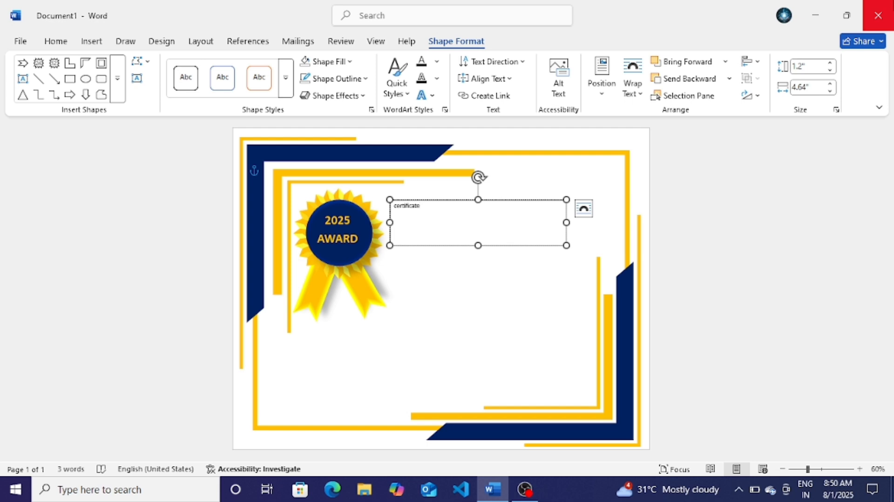
key("ctrl+a")
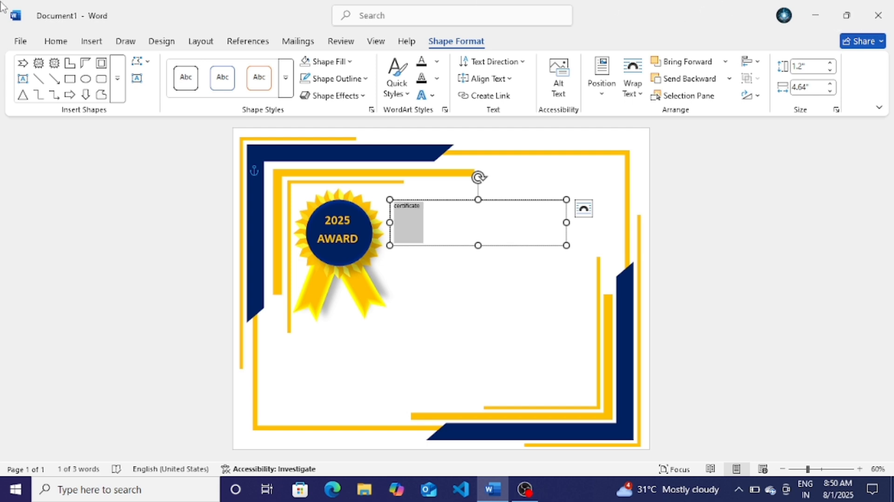
Step: Enlarge the word certificate and change it to UPPERCASE
left_click(55, 41)
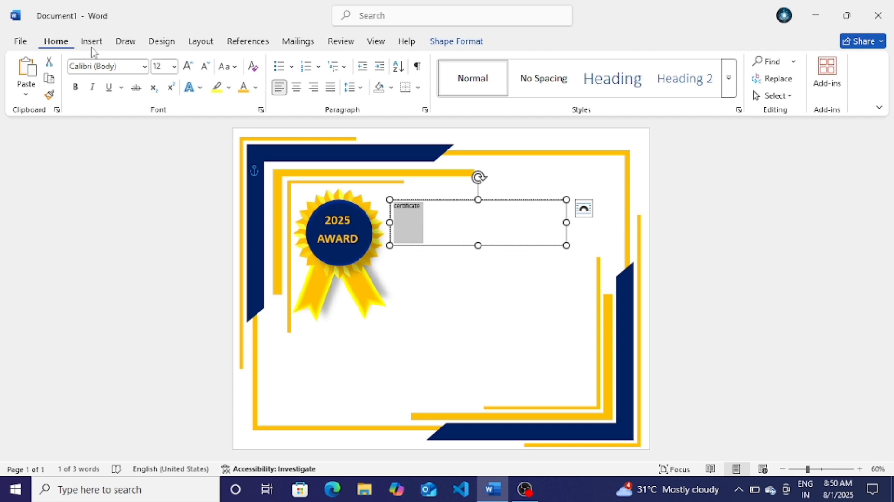
left_click(187, 66)
left_click(188, 66)
left_click(188, 66)
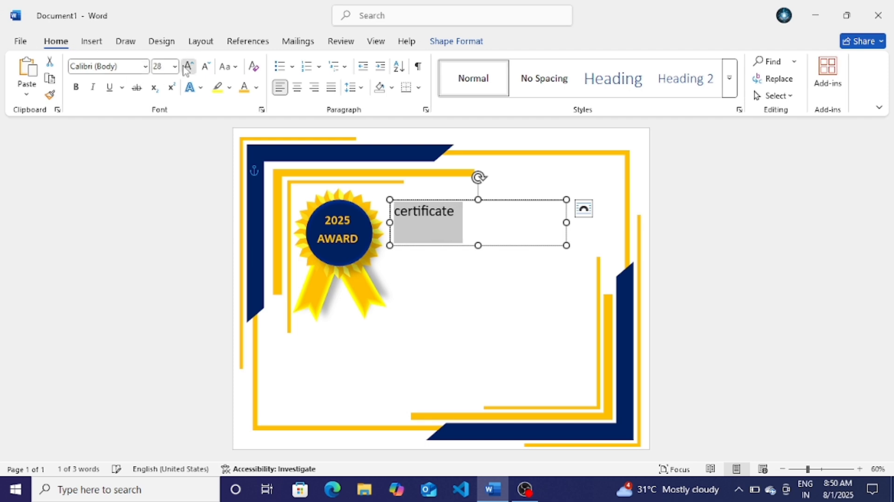
left_click(188, 66)
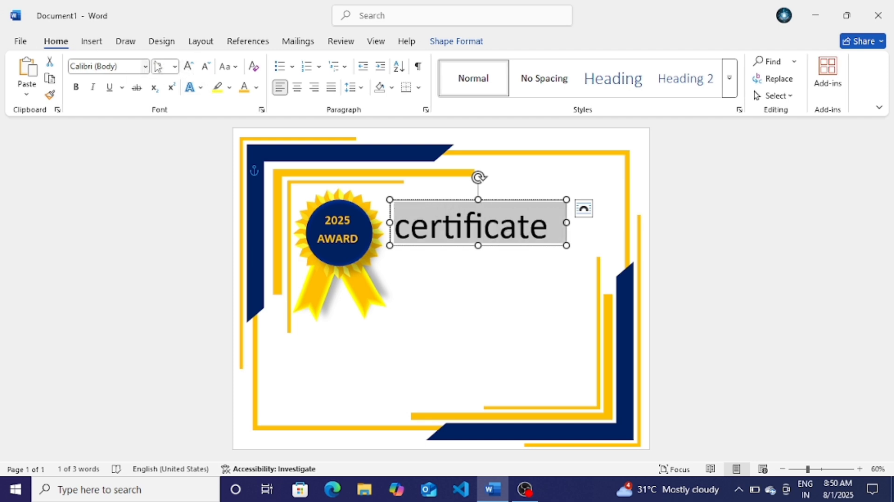
left_click(226, 66)
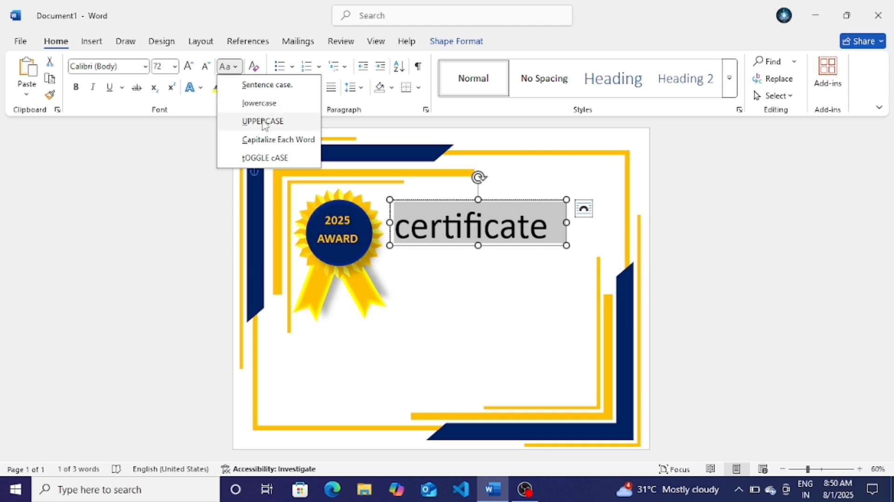
left_click(263, 122)
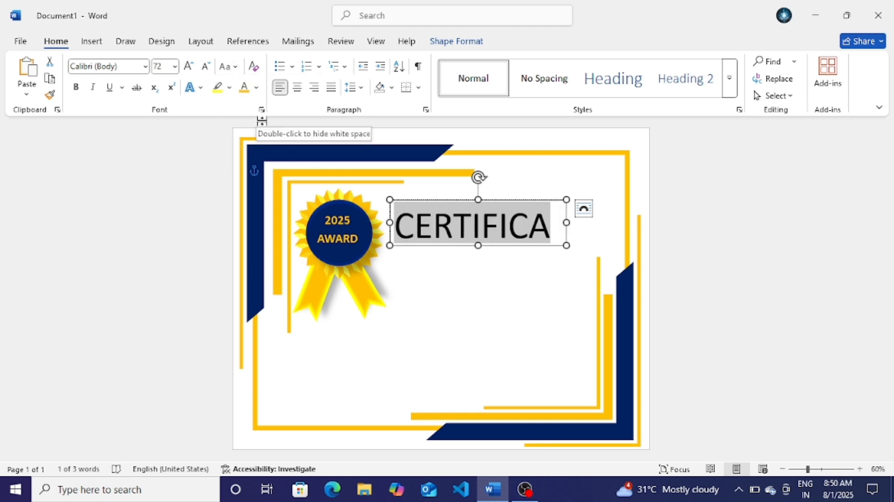
Step: Set the heading font to Elephant, trying 60 pt then 48 pt
left_click(206, 70)
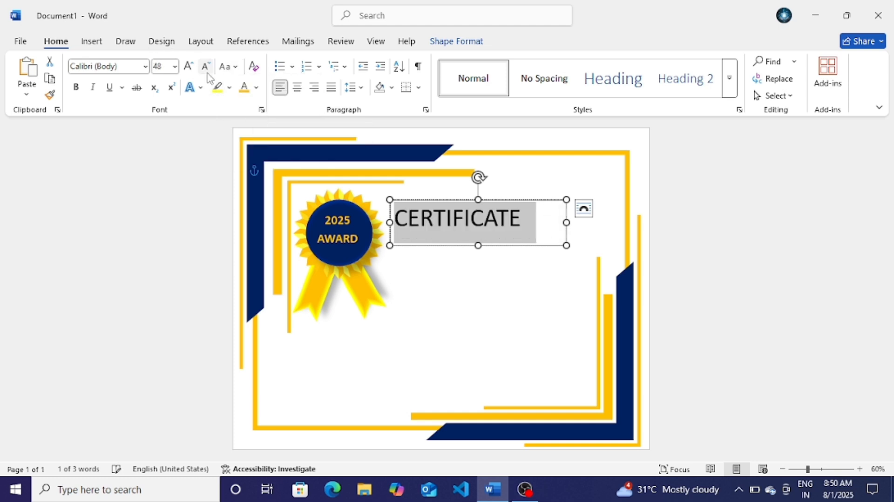
left_click(166, 66)
key("BackSpace")
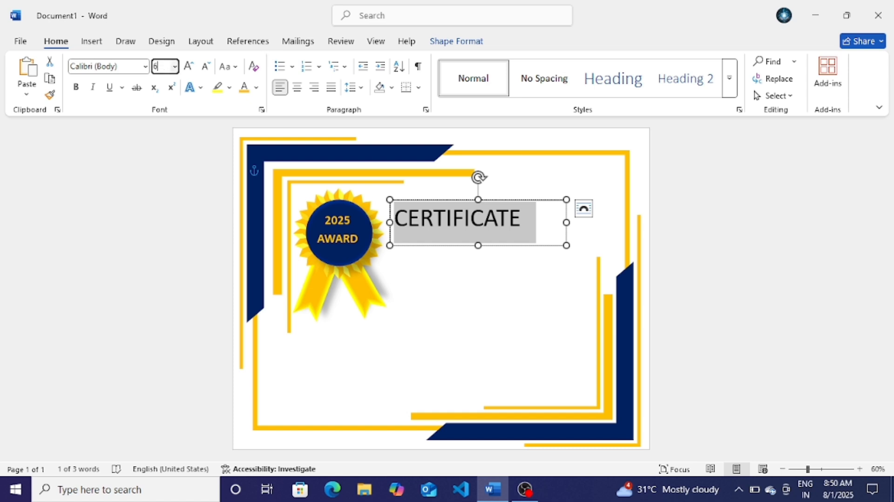
type("60")
key("Return")
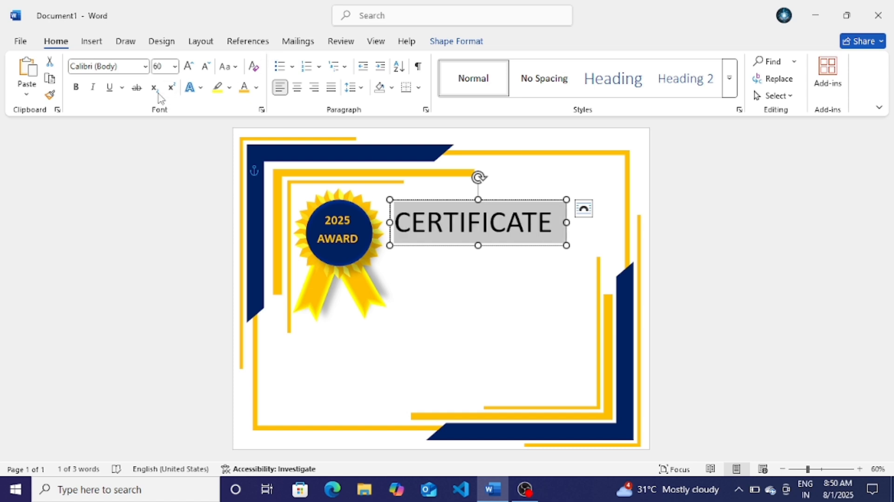
left_click(145, 66)
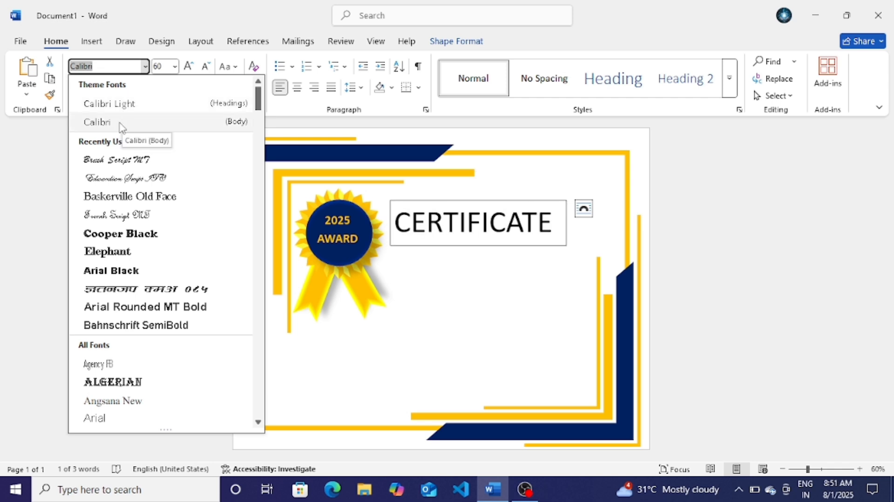
left_click(106, 252)
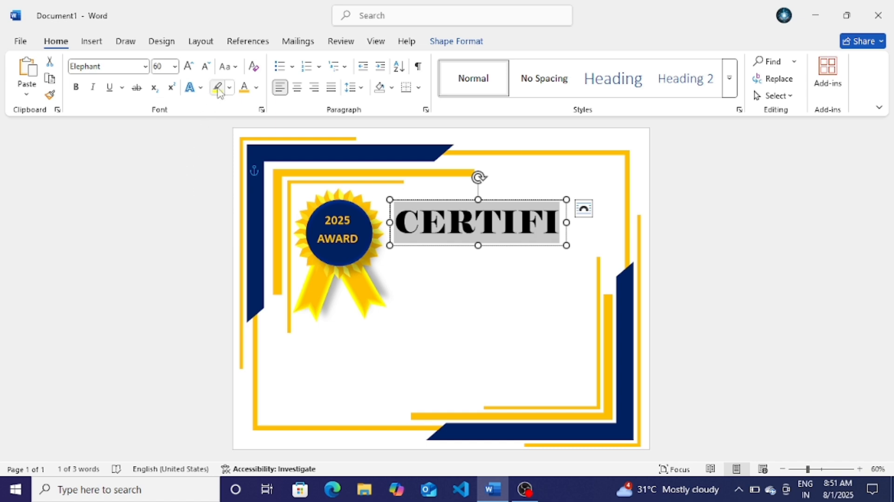
left_click(205, 67)
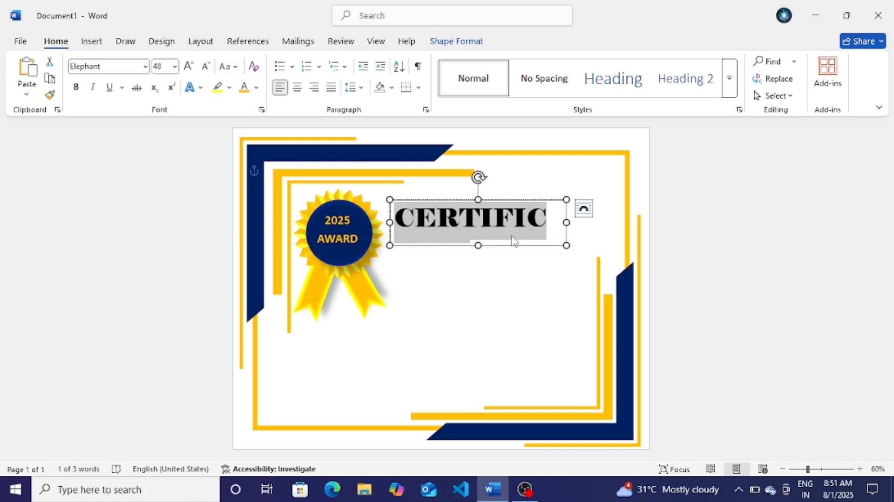
Step: Widen and reposition the heading box, bringing all of CERTIFICATE to 36 pt
left_click_drag(567, 226, 601, 230)
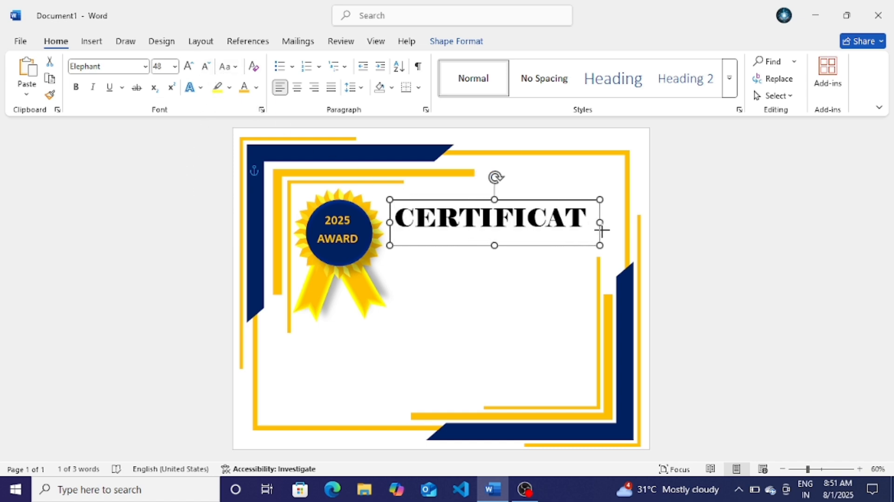
left_click_drag(554, 203, 388, 217)
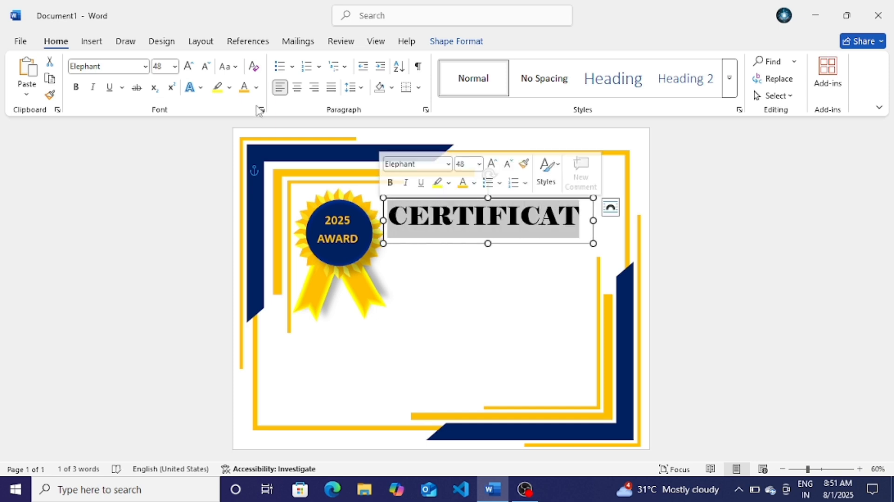
left_click(207, 67)
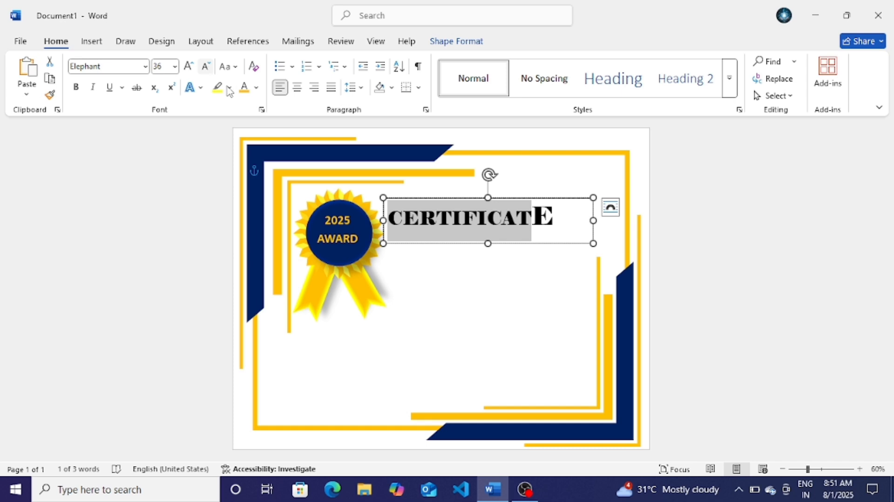
left_click_drag(555, 218, 540, 217)
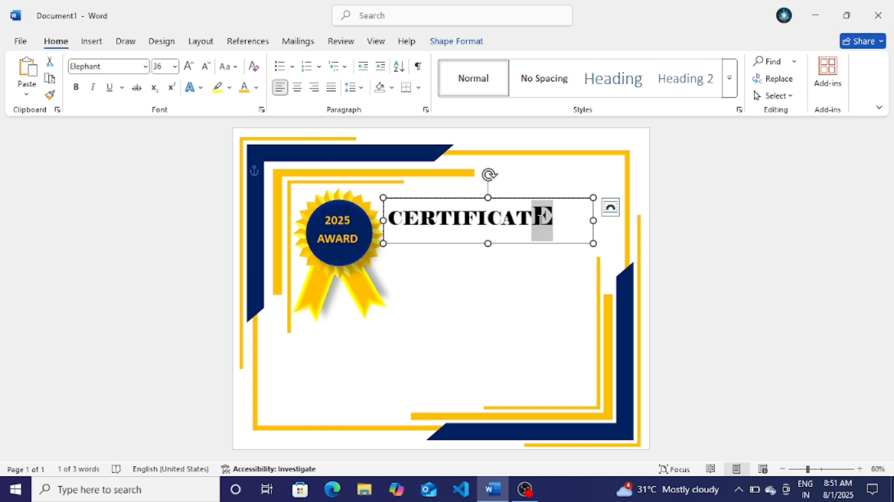
left_click(209, 67)
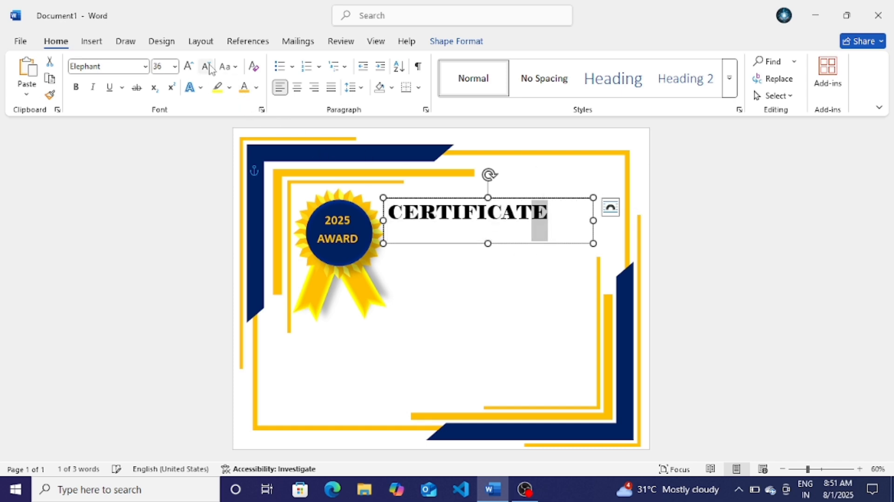
left_click(547, 199)
key("Up")
key("Up")
key("Up")
key("Up")
key("Up")
key("Up")
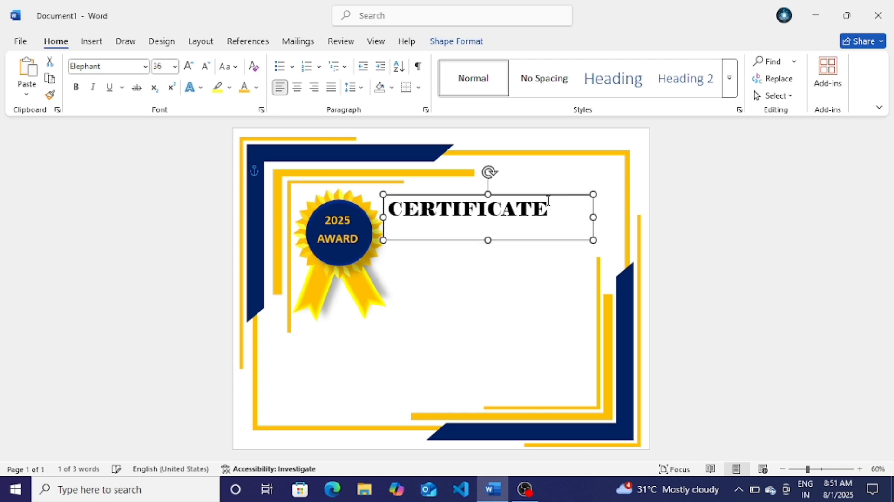
key("Right")
key("Right")
key("Right")
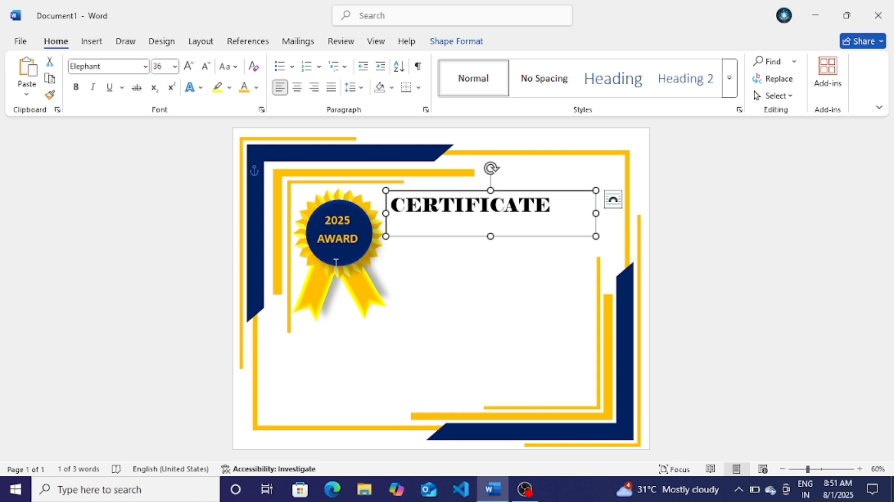
Step: Select both ribbon tails and nudge them slightly right
left_click(356, 274)
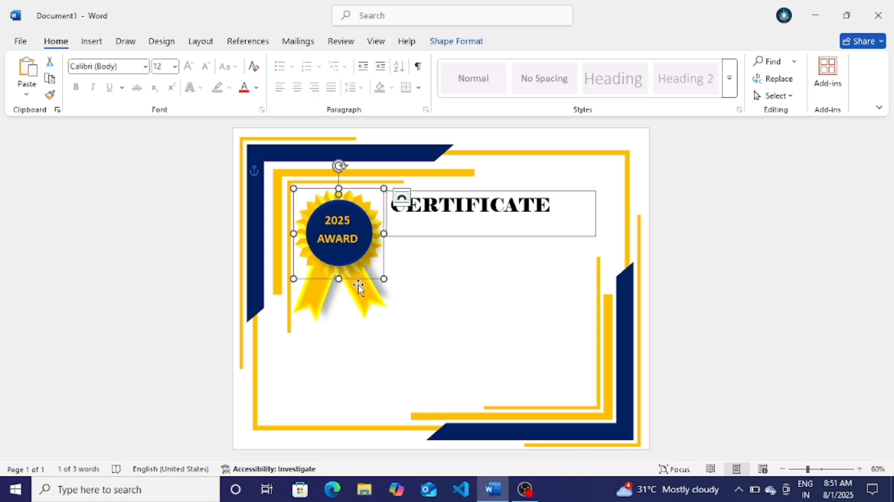
left_click(355, 296)
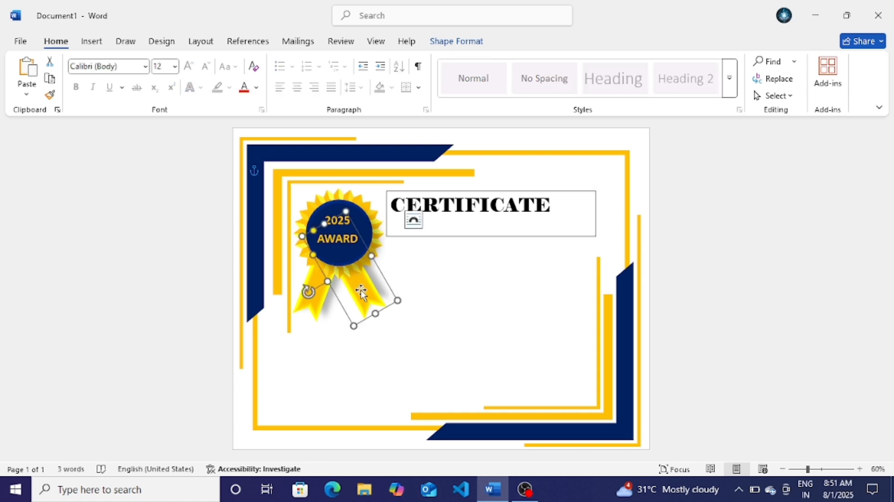
left_click(315, 305, "shift")
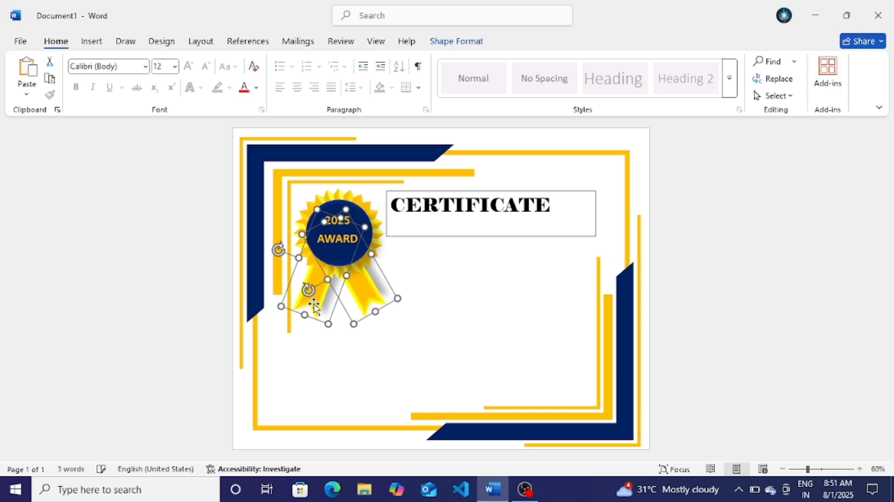
key("Right")
key("Right")
key("Right")
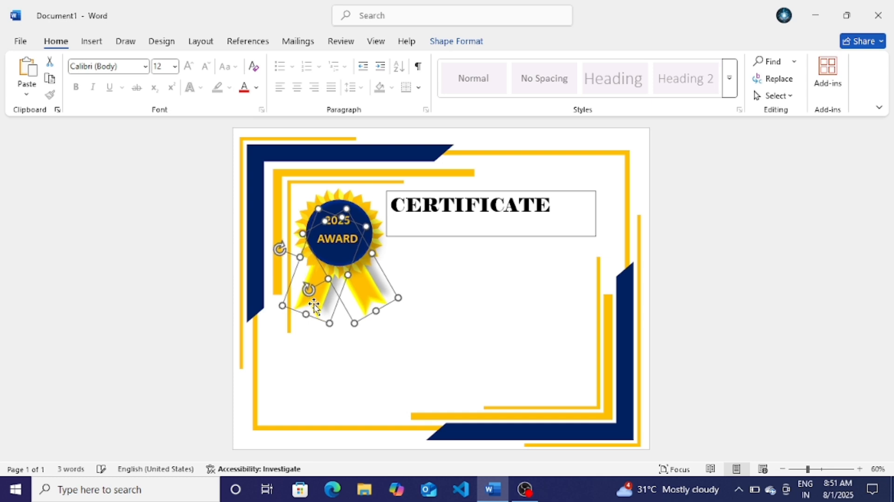
left_click(771, 268)
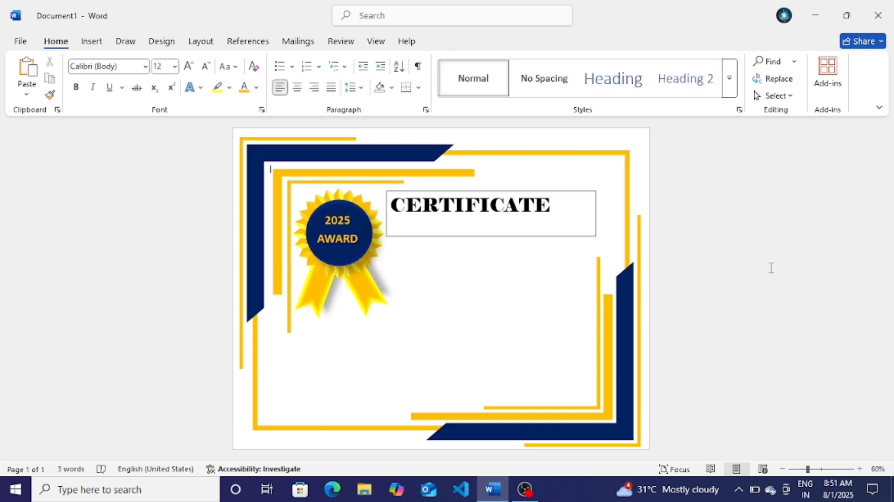
Step: Set the CERTIFICATE text box to No Fill and No Outline
left_click(573, 237)
left_click(458, 42)
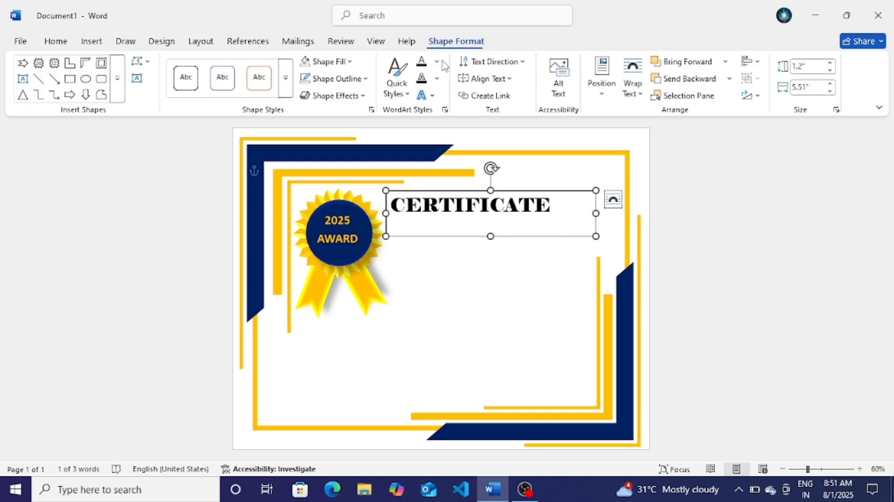
left_click(350, 62)
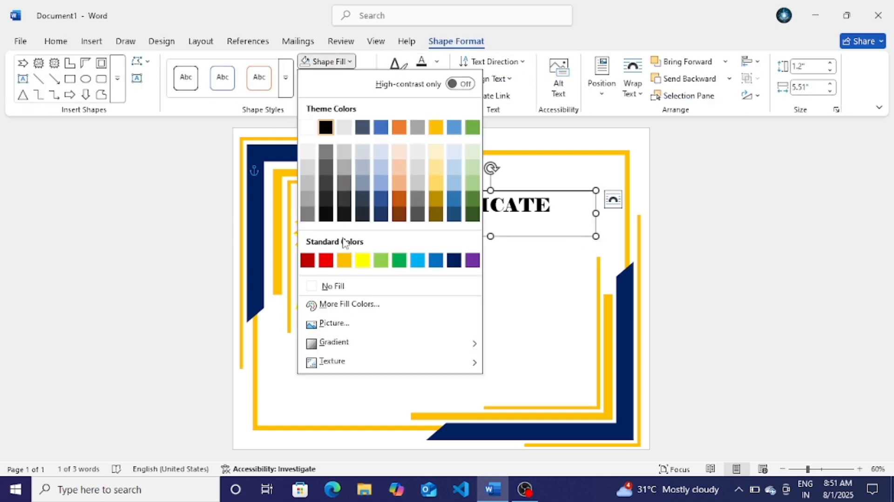
left_click(332, 286)
left_click(359, 84)
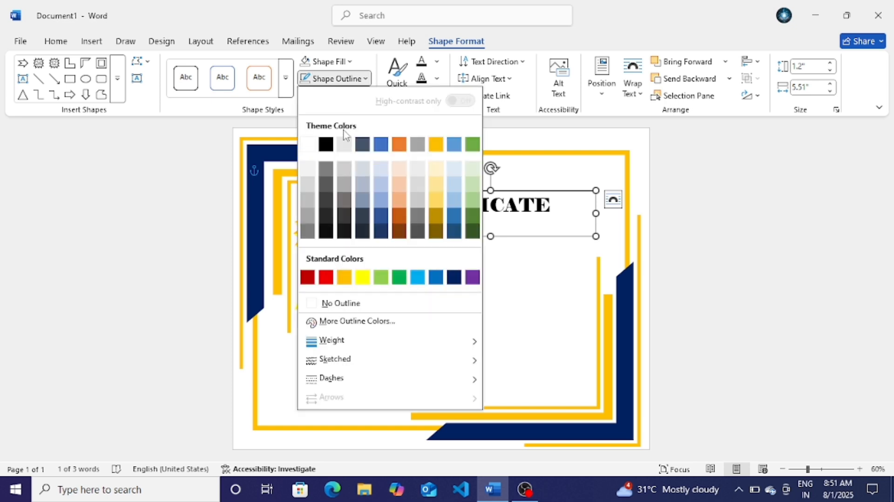
left_click(351, 304)
left_click(499, 225)
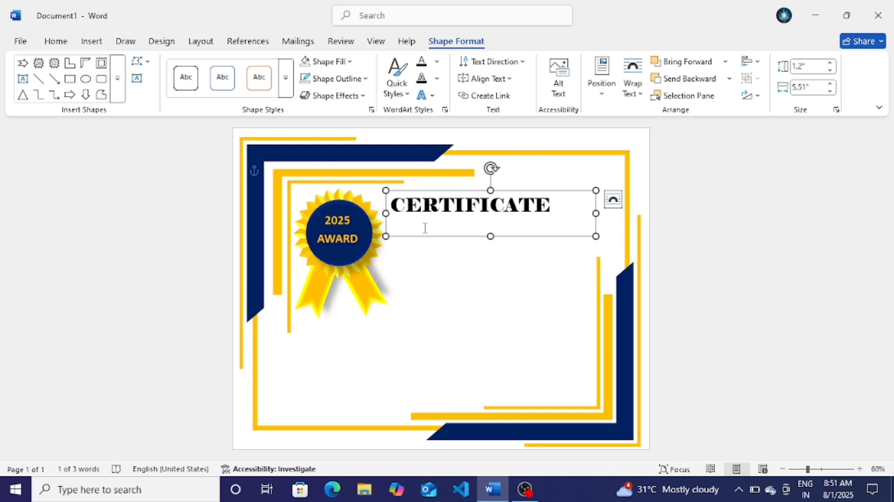
Step: Shorten the heading box and replace the copied text with OF APPRECIATION
left_click_drag(491, 236, 503, 224)
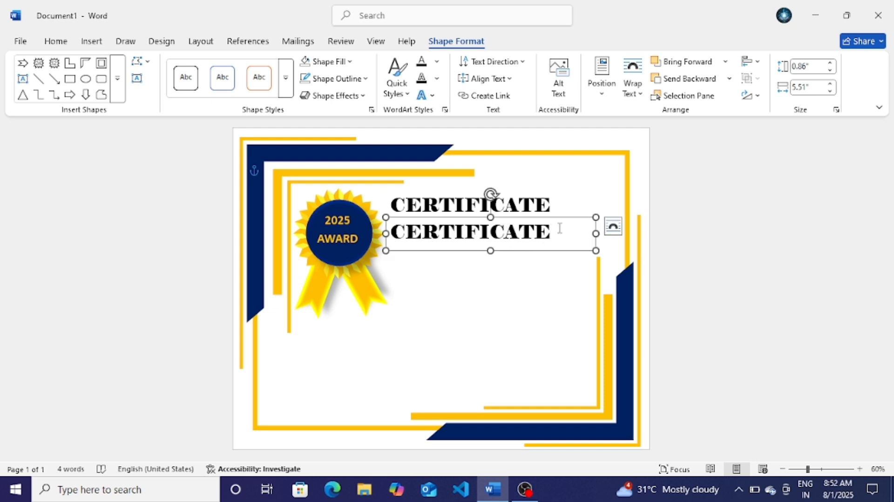
key("BackSpace")
key("BackSpace")
key("BackSpace")
key("BackSpace")
key("BackSpace")
key("BackSpace")
key("BackSpace")
key("BackSpace")
key("BackSpace")
key("BackSpace")
key("BackSpace")
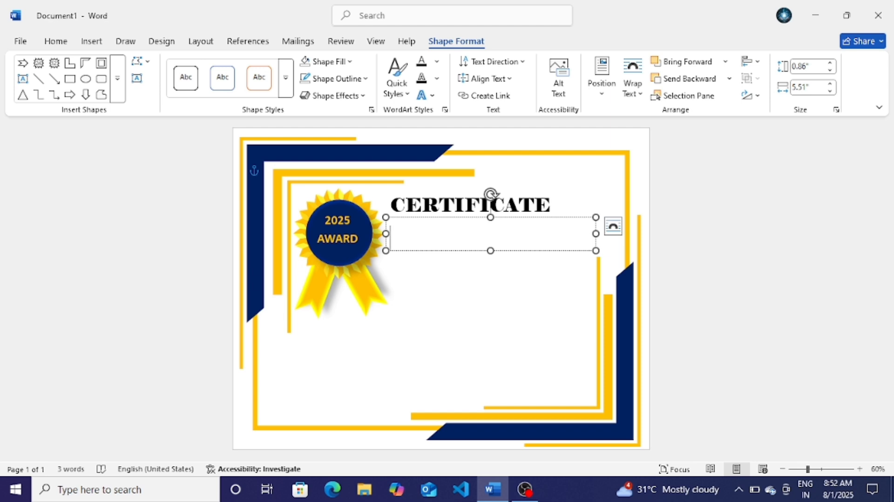
type("of")
key("BackSpace")
key("BackSpace")
type("OF")
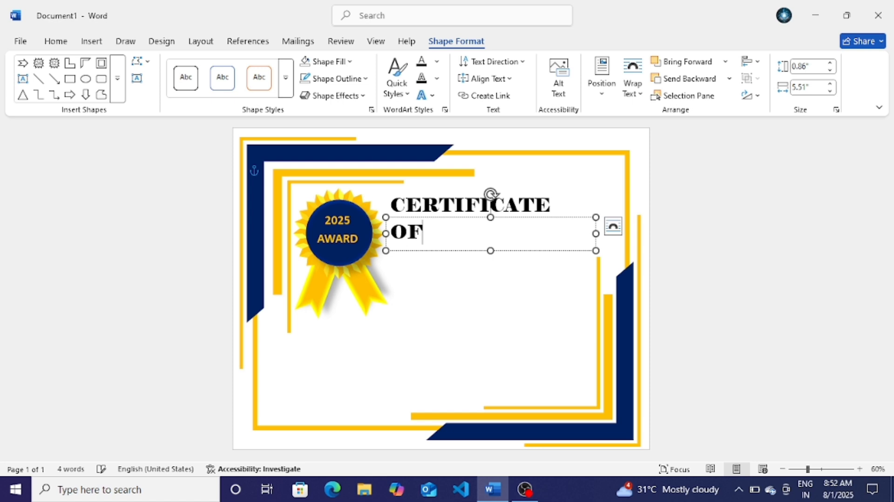
type(" APP")
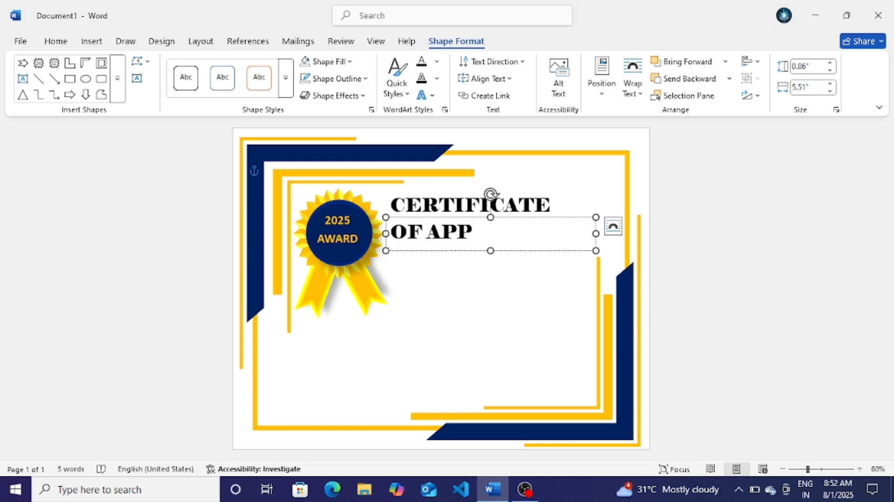
type("RECI")
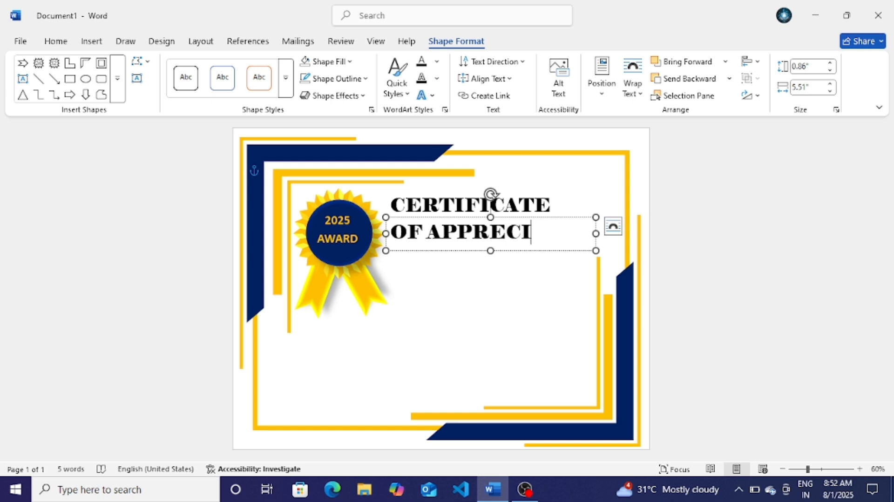
type("ATIO")
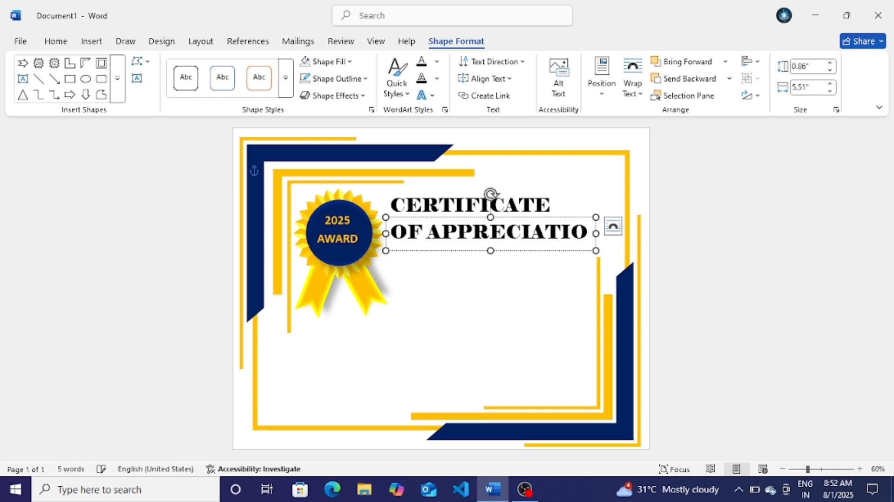
key("ctrl+BackSpace")
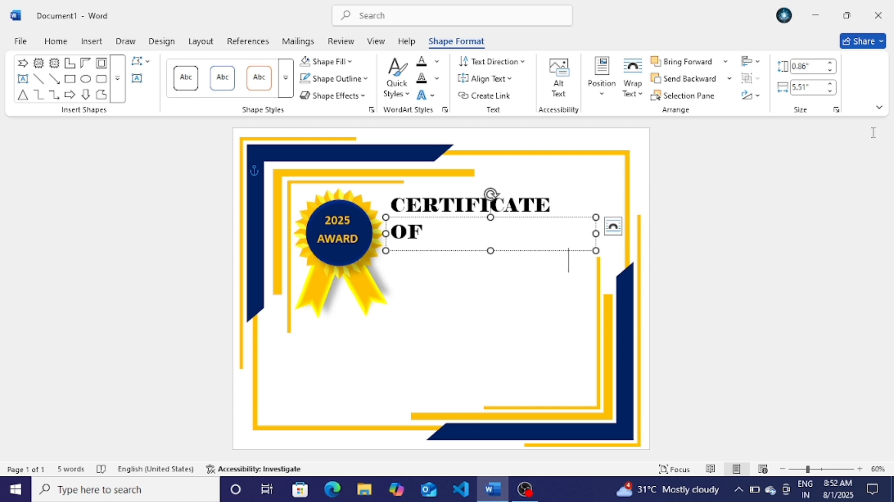
key("shift+Home")
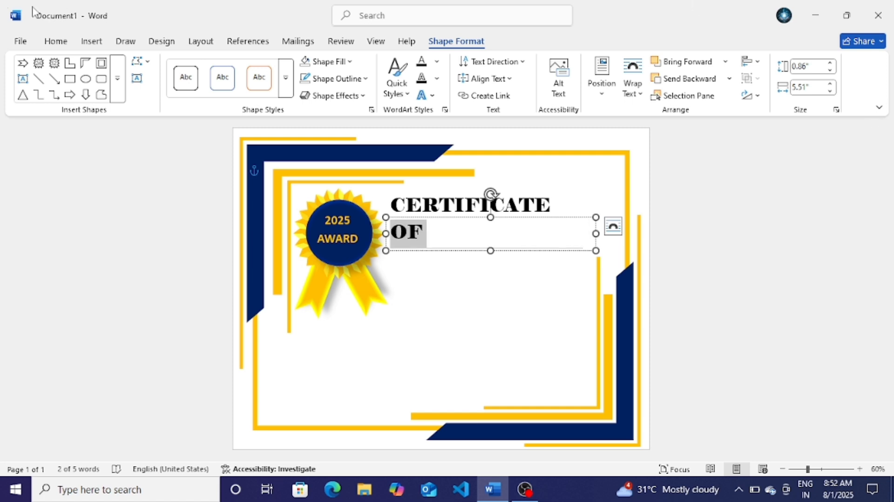
Step: Format OF APPRECIATION as 22 pt Baskerville Old Face
left_click(58, 43)
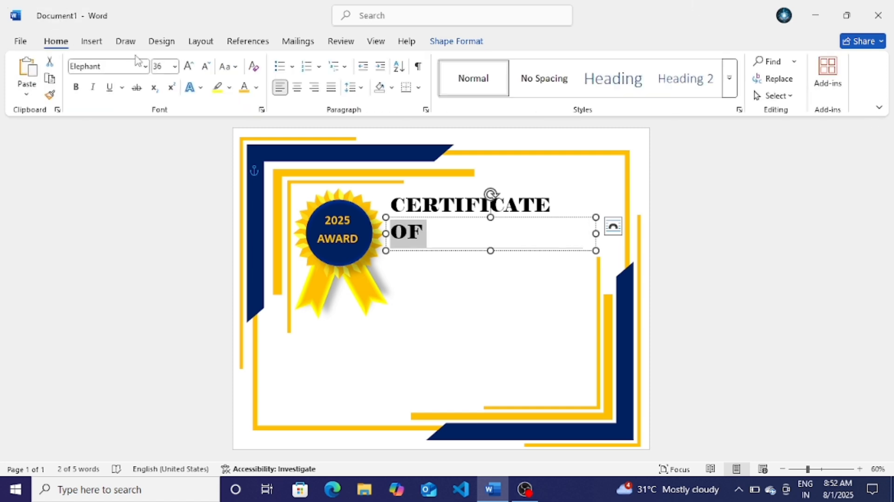
left_click(208, 67)
left_click(208, 67)
left_click(208, 67)
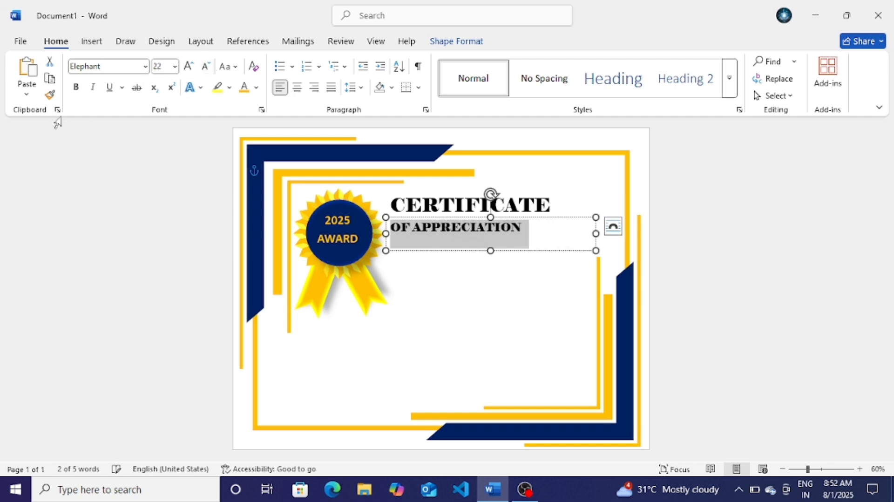
left_click(145, 67)
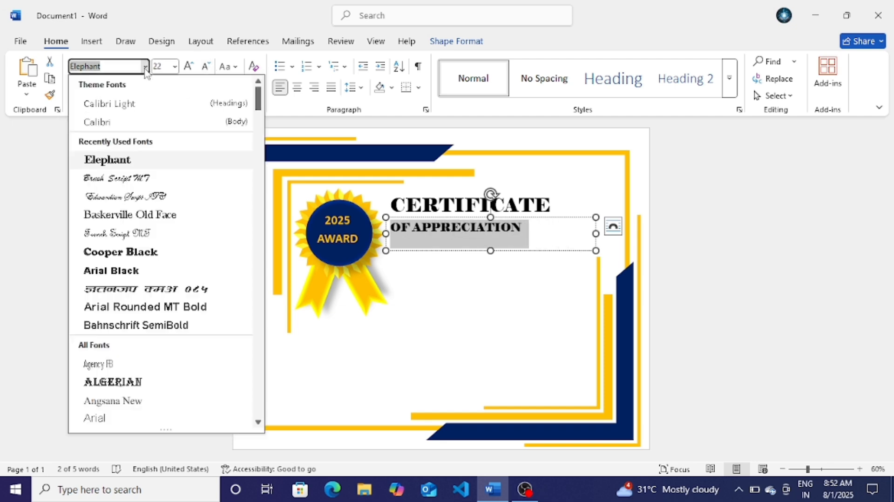
left_click(142, 217)
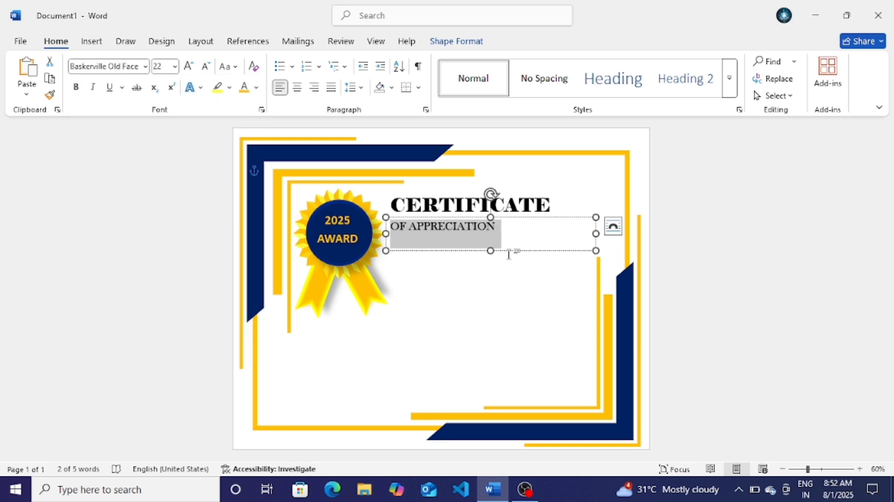
Step: Resize the subtitle box snugly around its text and nudge it under CERTIFICATE
left_click_drag(492, 245, 492, 232)
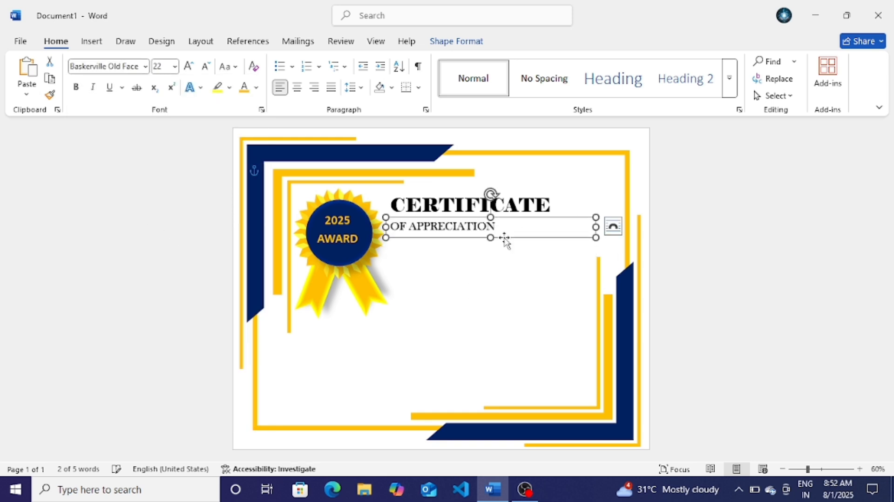
left_click_drag(593, 227, 524, 218)
key("Down")
key("Down")
key("Down")
key("Down")
key("Down")
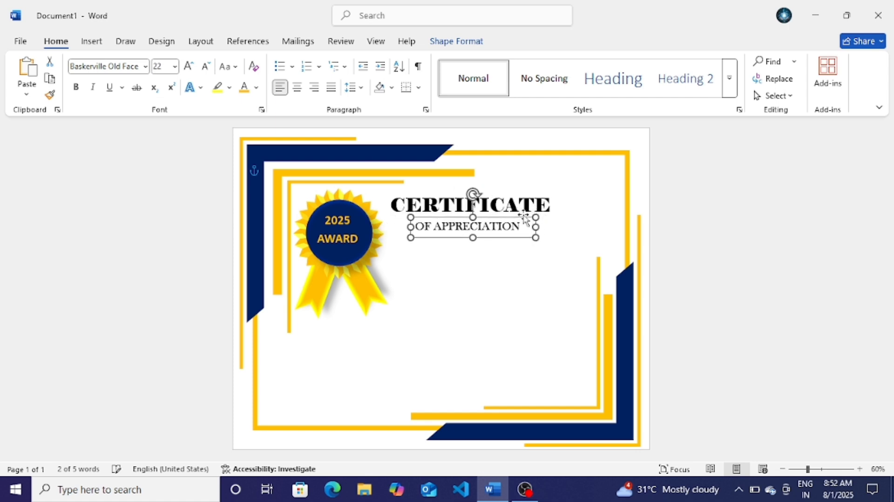
key("Up")
key("Up")
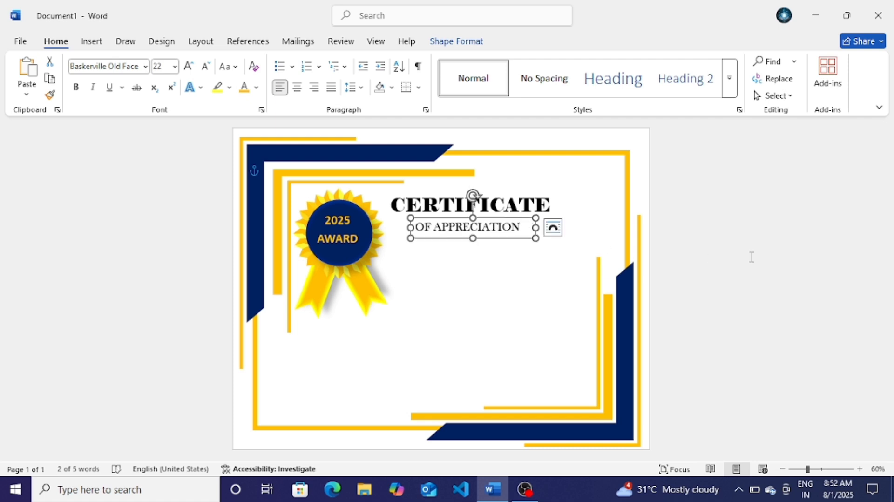
left_click(510, 257)
Step: Copy the OF APPRECIATION box below it, retype it as 'PROUDLY PRESENTED TO', and widen it
left_click(501, 233)
mouse_move(512, 244)
left_mouse_down()
mouse_move(512, 254)
mouse_move(521, 252)
left_mouse_up()
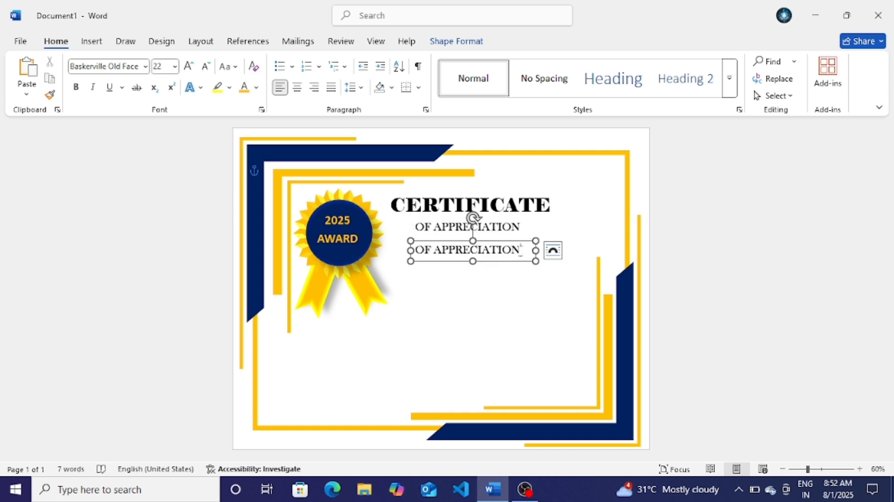
left_click(522, 251)
key("BackSpace")
key("BackSpace")
key("BackSpace")
key("BackSpace")
key("BackSpace")
key("BackSpace")
key("BackSpace")
key("BackSpace")
key("BackSpace")
key("BackSpace")
key("BackSpace")
key("BackSpace")
key("BackSpace")
key("BackSpace")
key("BackSpace")
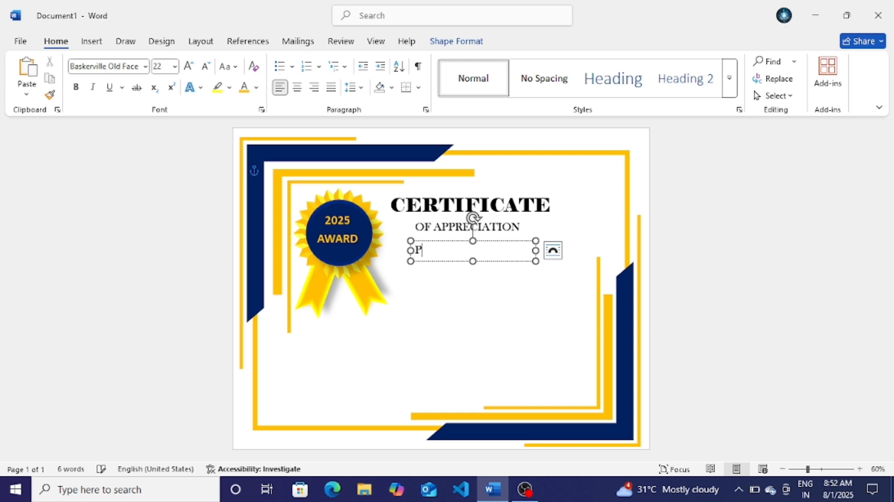
type("PROUDLY PRESENTED TO")
left_click_drag(536, 251, 578, 251)
Step: Copy the box again below and replace its text with the recipient's name
left_click_drag(439, 238, 431, 260)
left_click(543, 269)
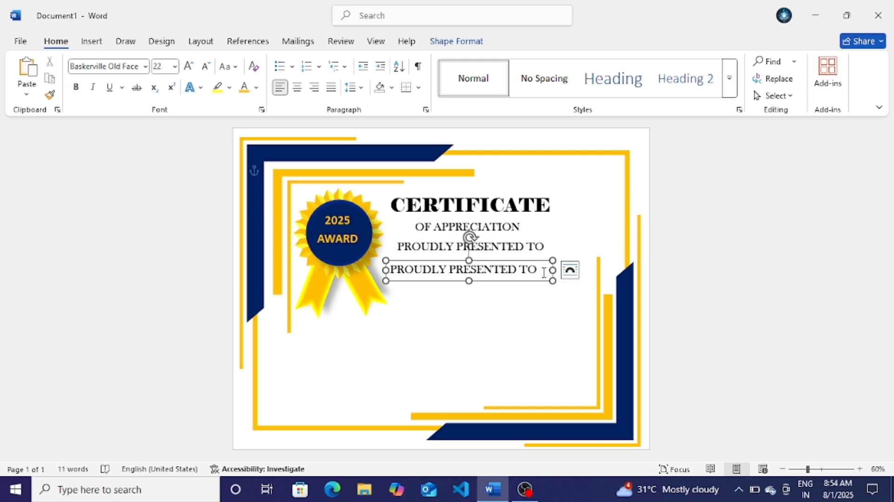
key("BackSpace")
key("BackSpace")
key("BackSpace")
key("BackSpace")
key("BackSpace")
key("BackSpace")
key("BackSpace")
key("BackSpace")
key("BackSpace")
key("BackSpace")
key("BackSpace")
key("BackSpace")
key("BackSpace")
key("BackSpace")
key("BackSpace")
key("BackSpace")
key("BackSpace")
key("BackSpace")
key("BackSpace")
key("BackSpace")
Step: Set the name in large 72 pt Goudy Old Style and widen its box to one line
left_click(145, 67)
left_click(145, 66)
scroll(122, 310, "down", 10)
left_click(122, 310)
left_click(229, 67)
left_click(189, 67)
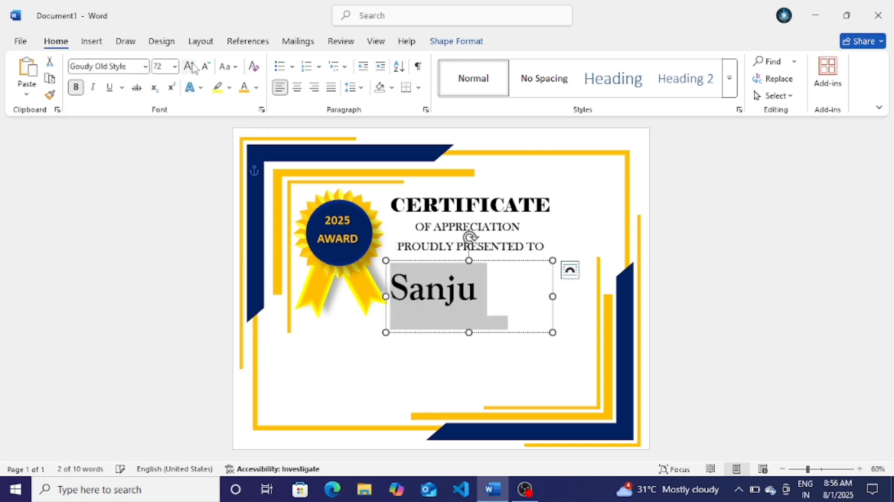
left_click(76, 87)
left_click_drag(553, 297, 606, 297)
Step: Shift the title, presented-to and name lines into alignment
left_click(692, 195)
left_click_drag(471, 222, 479, 221)
left_click_drag(468, 237, 479, 240)
left_click_drag(470, 256, 481, 260)
left_click_drag(517, 312, 521, 319)
left_click(521, 354)
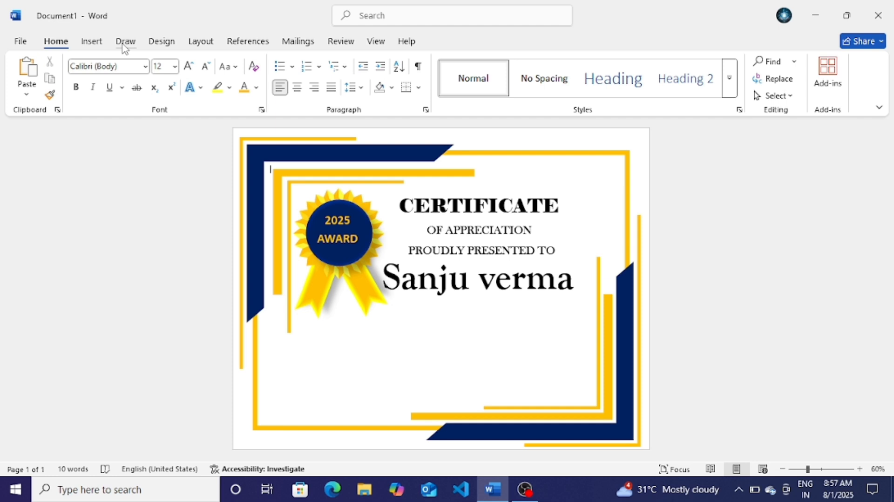
left_click(95, 46)
left_click(185, 61)
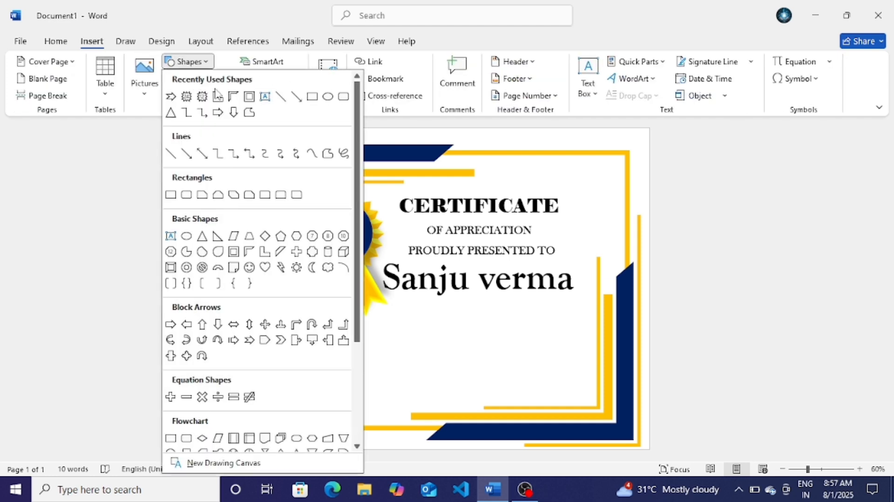
Step: Draw a straight line under the recipient's name, coloured black at 3 pt weight
left_click(278, 99)
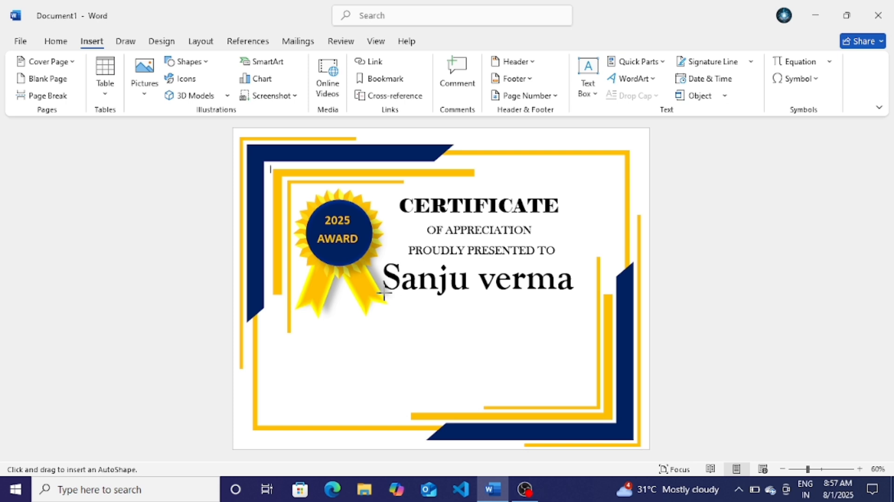
left_click_drag(384, 293, 579, 305)
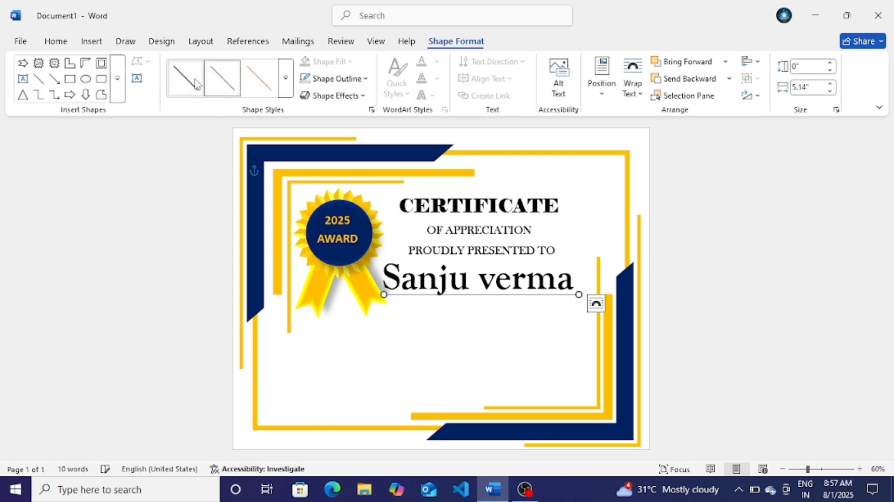
left_click(310, 79)
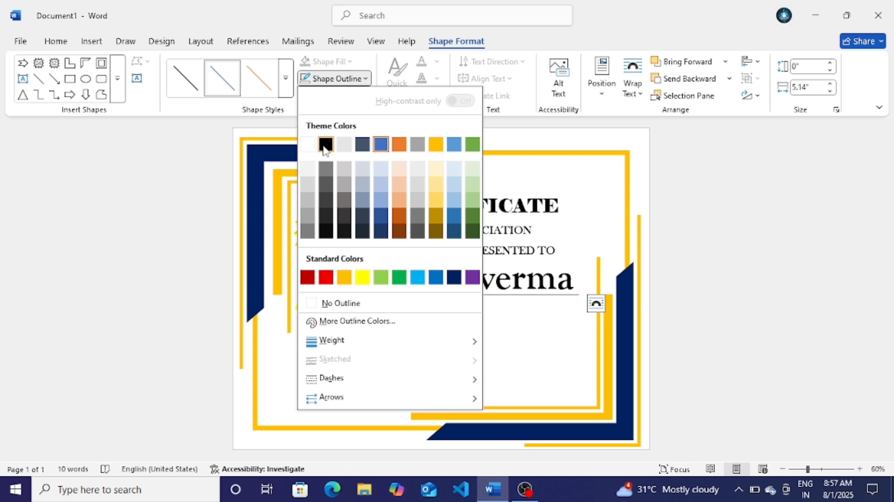
left_click(323, 143)
left_click(326, 78)
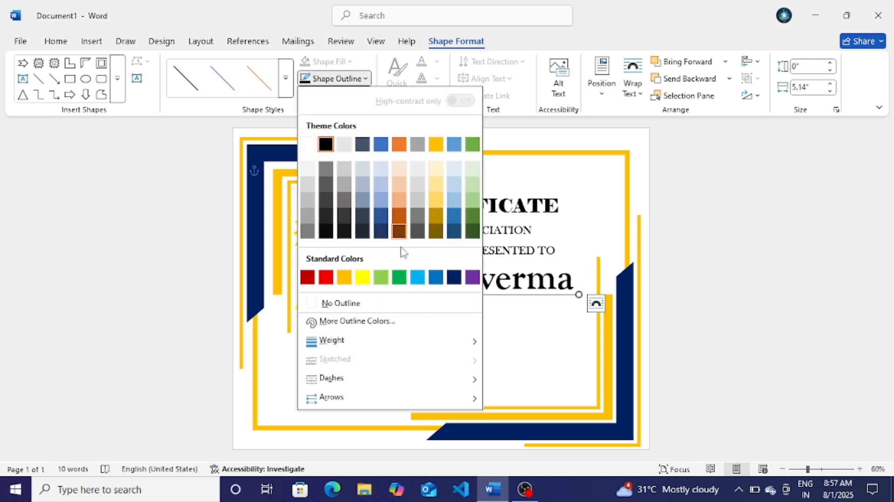
mouse_move(413, 343)
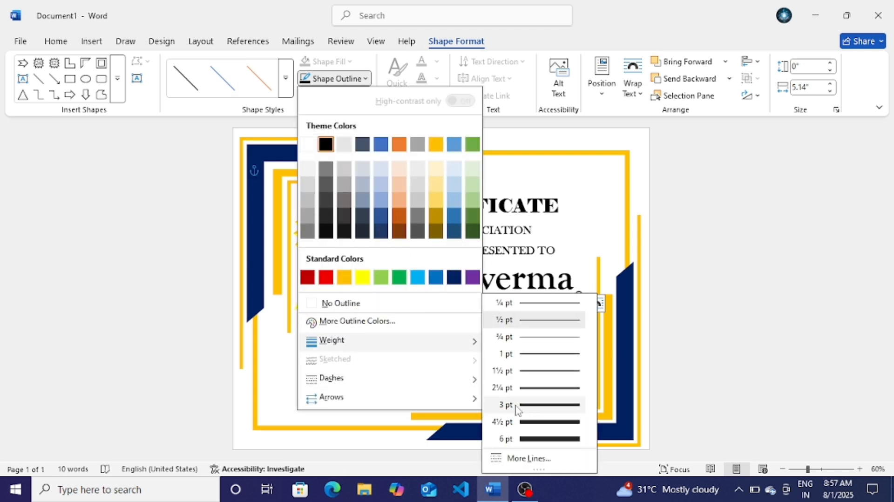
left_click(546, 407)
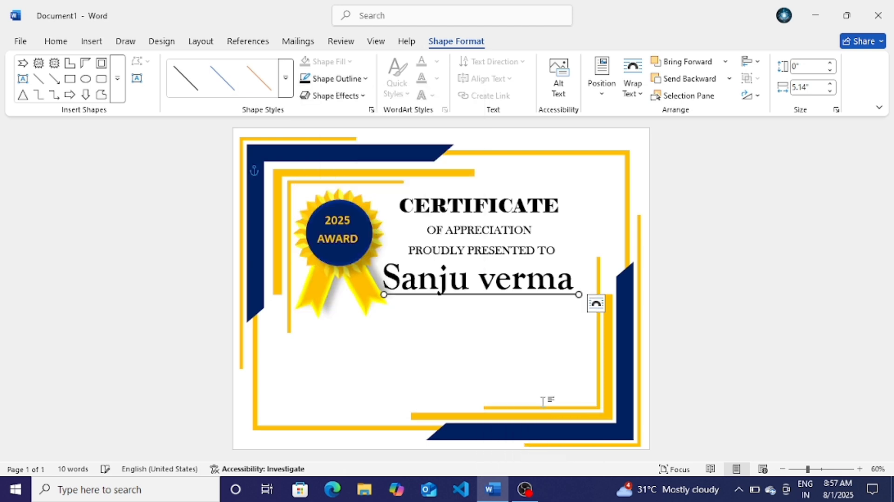
left_click(730, 350)
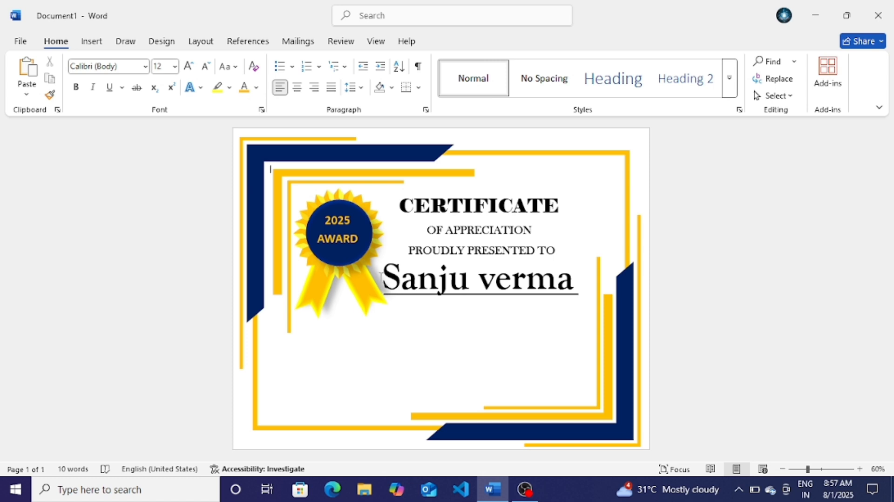
Step: Draw a text box below the name and enter 'For Successfully completing'
left_click(91, 42)
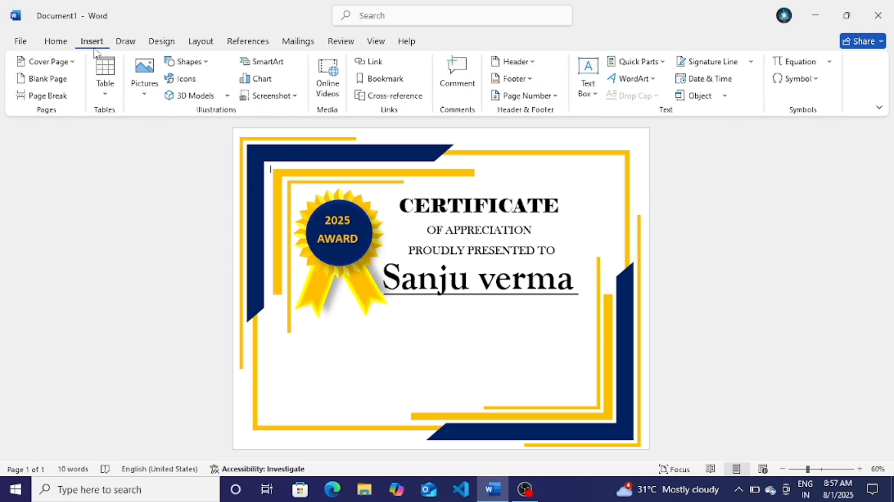
left_click(184, 62)
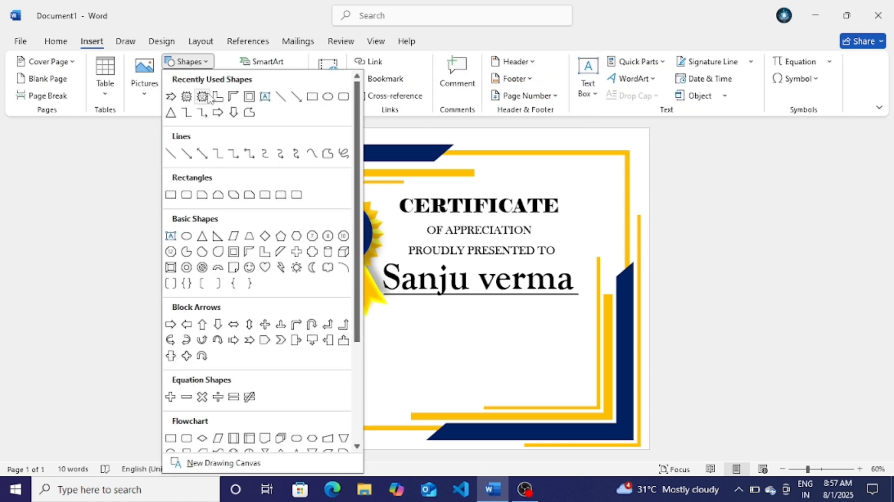
left_click(264, 98)
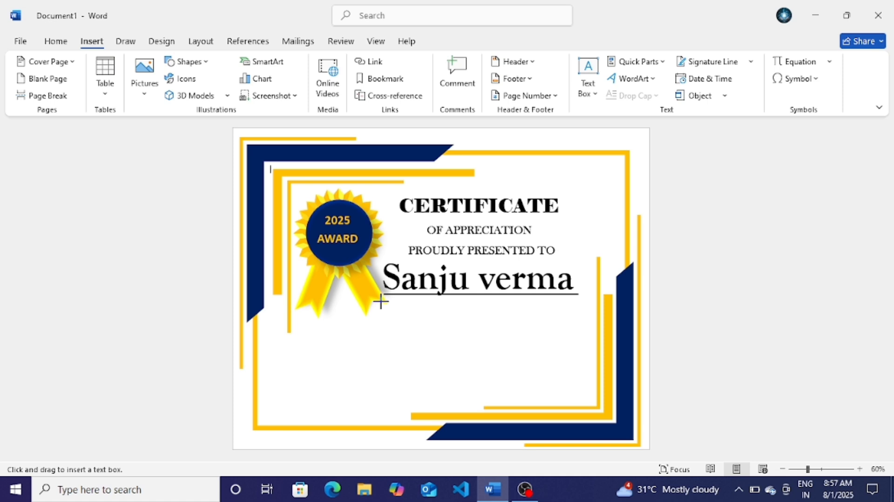
left_click_drag(380, 302, 584, 333)
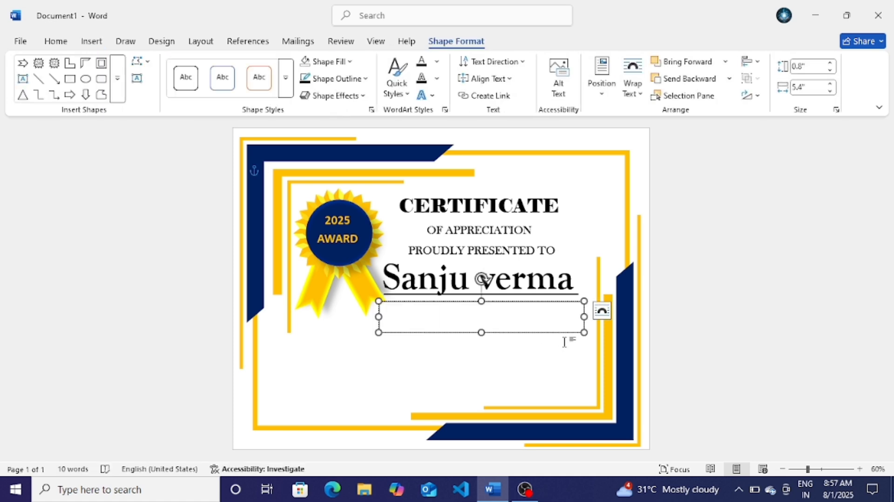
type("I")
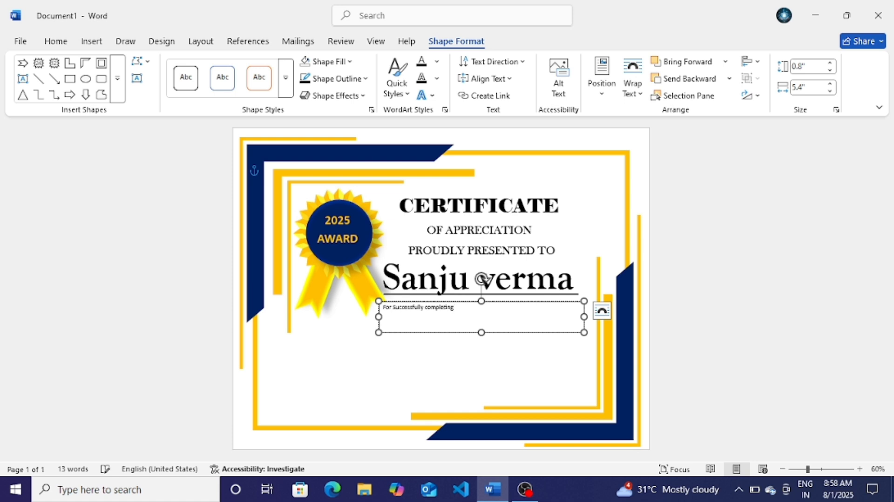
Step: Format the completion line as bold 22 pt Goudy Old Style
key("ctrl+a")
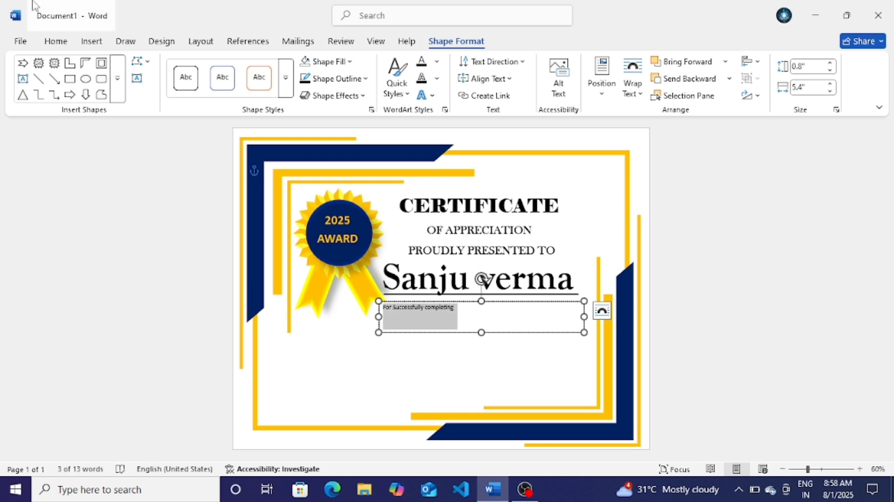
left_click(65, 42)
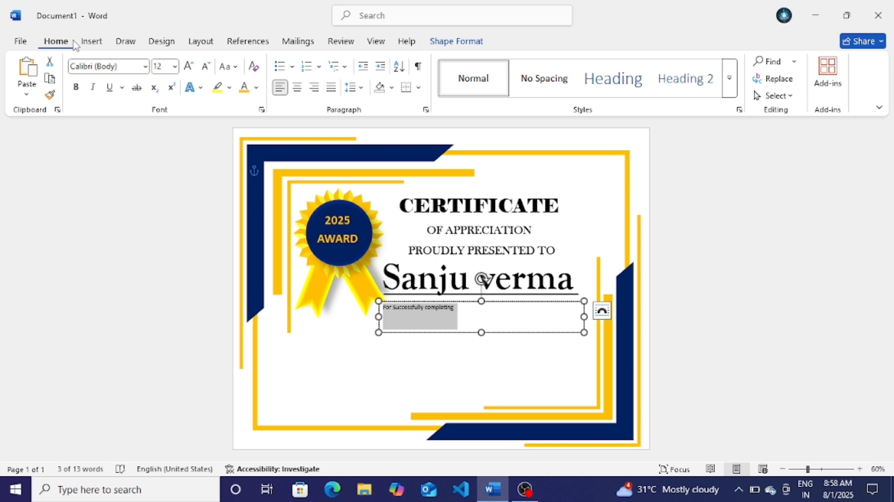
left_click(189, 67)
left_click(188, 67)
left_click(188, 67)
left_click(188, 67)
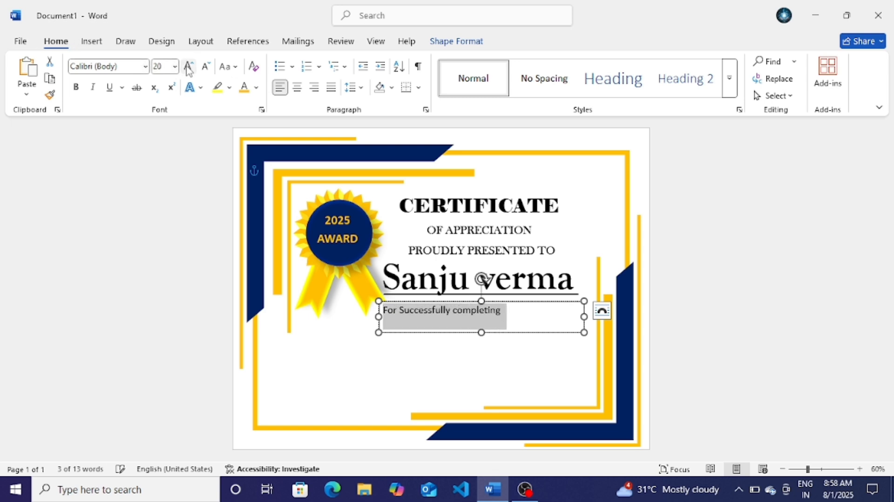
left_click(188, 66)
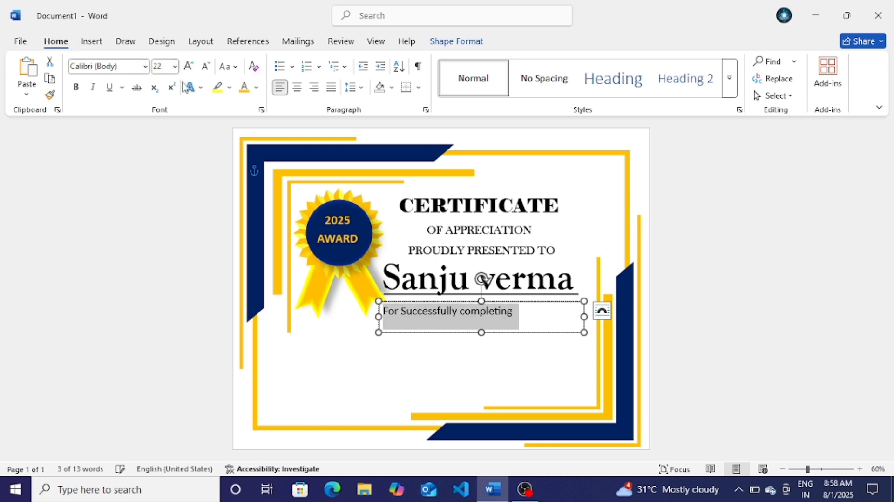
left_click(76, 87)
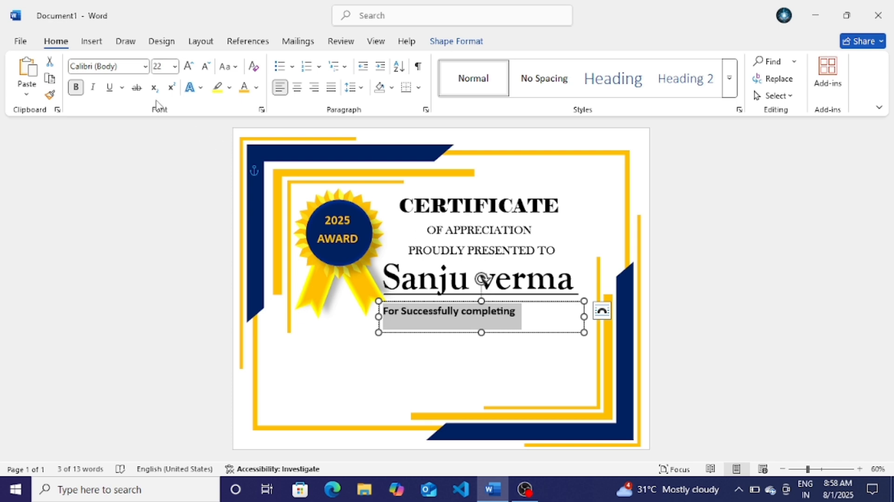
left_click(146, 67)
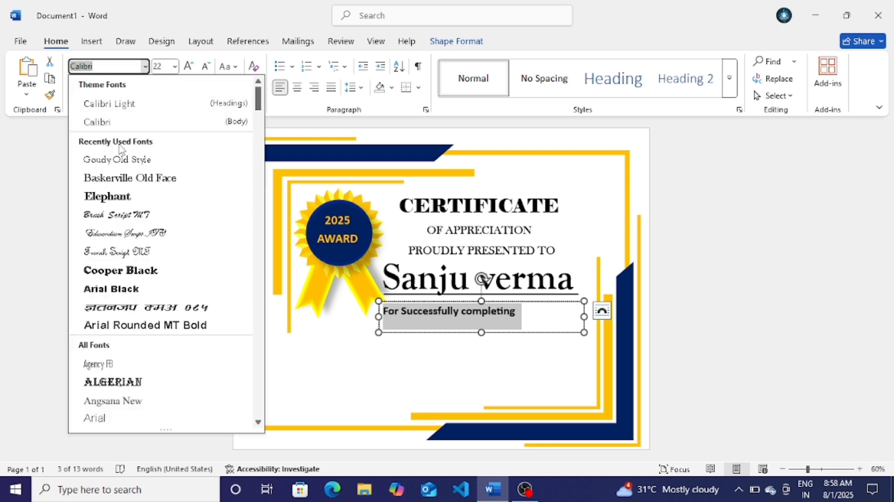
key("Escape")
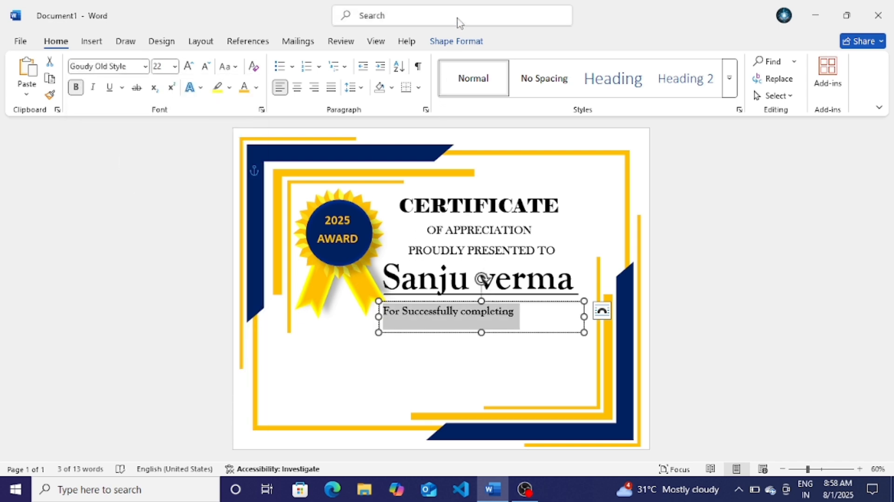
Step: Remove the text box's fill and outline and centre it under the name
left_click(456, 41)
left_click(336, 61)
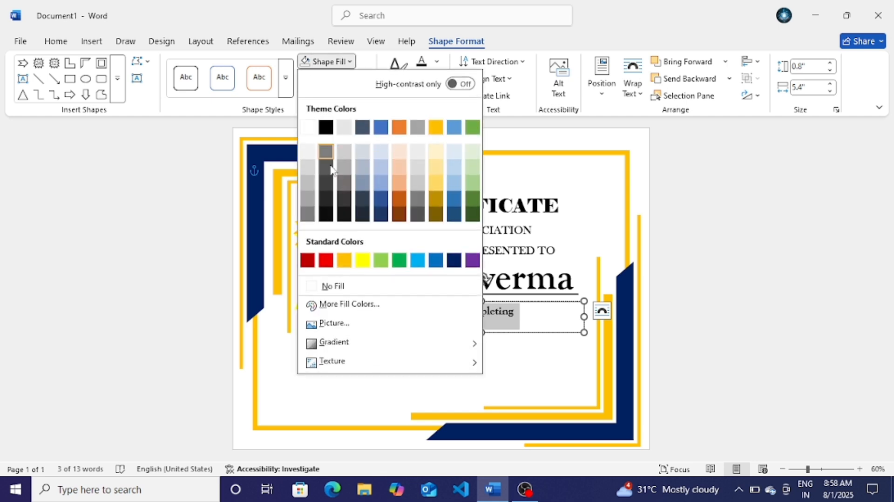
left_click(328, 285)
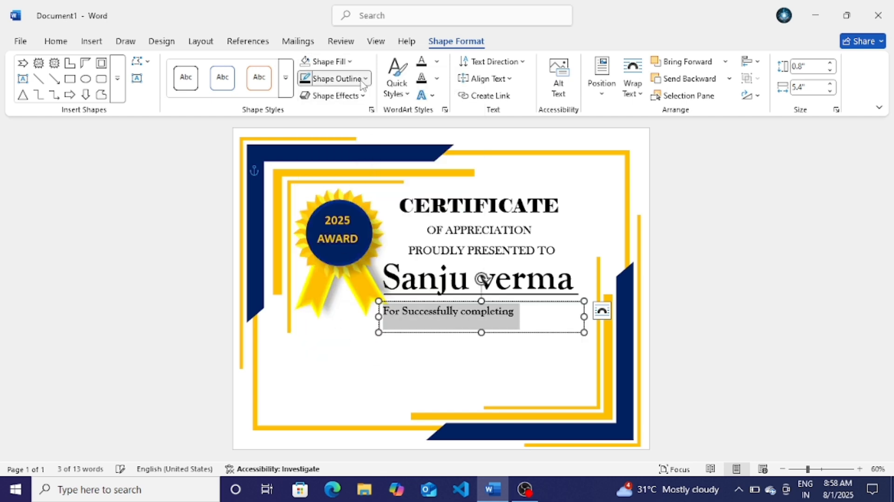
left_click(334, 78)
left_click(340, 303)
left_click(481, 302)
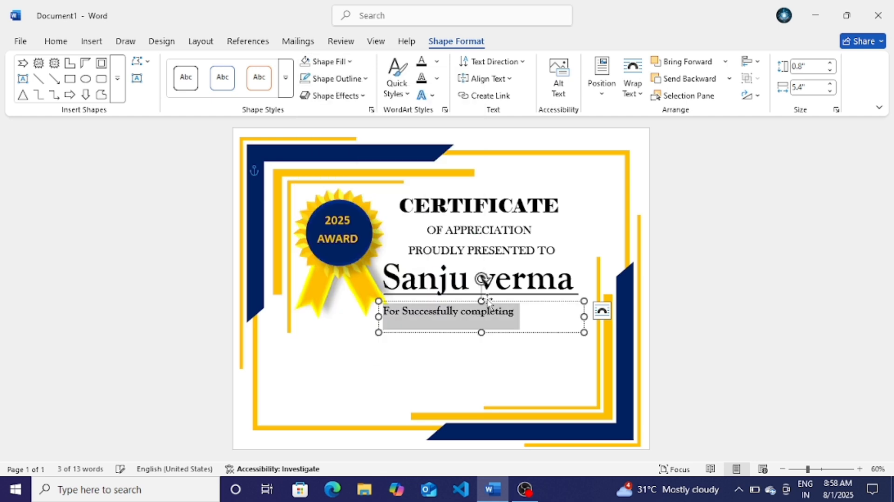
left_click_drag(482, 279, 513, 274)
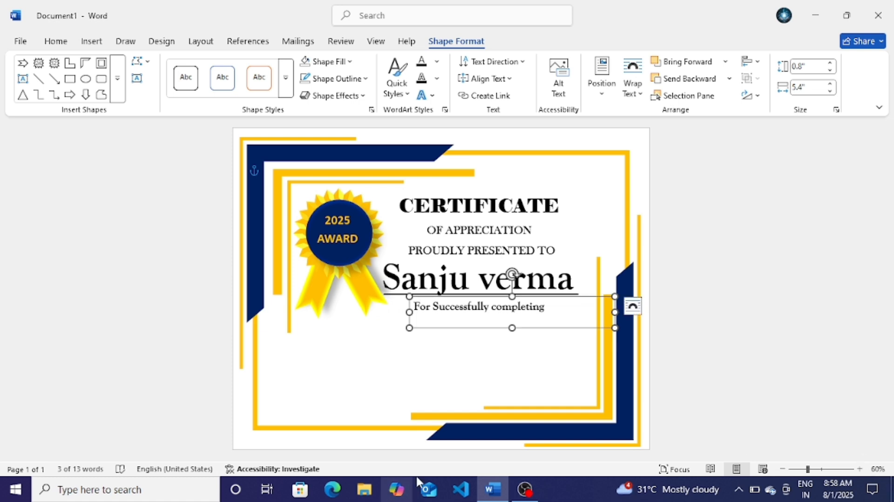
left_click(578, 345)
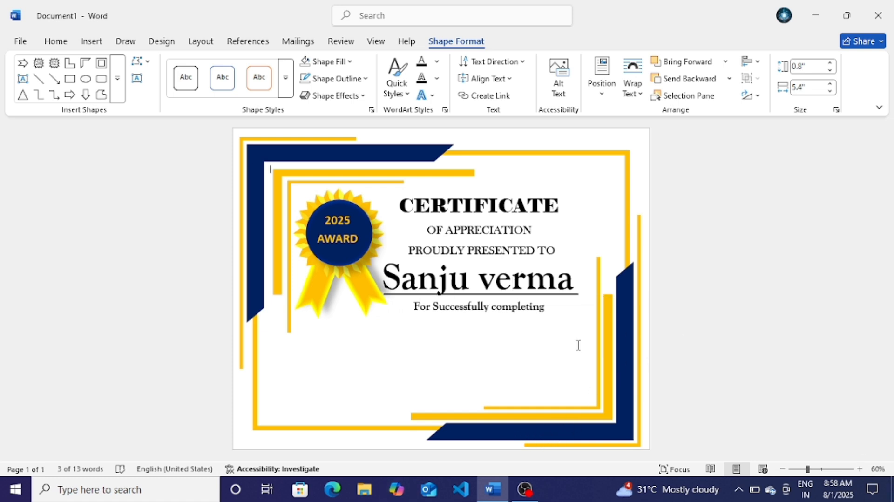
Step: Capitalise the C in 'Completing' on the completion line
left_click(545, 327)
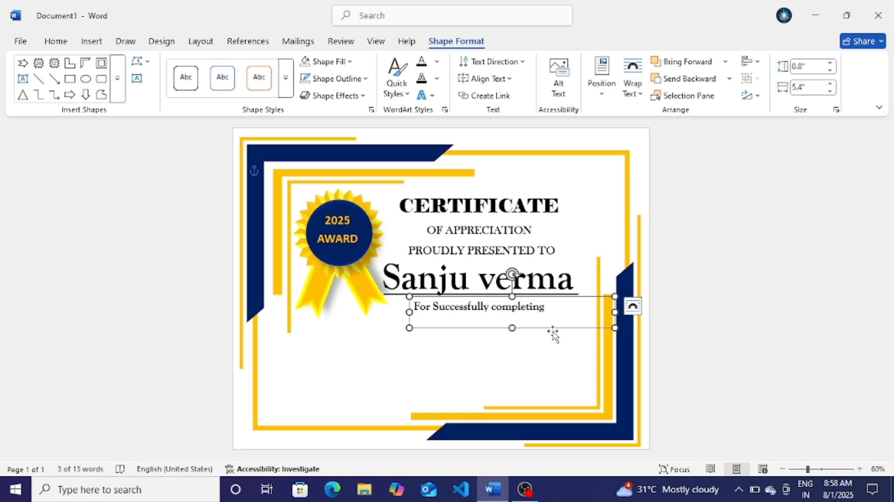
left_click(498, 307)
key("BackSpace")
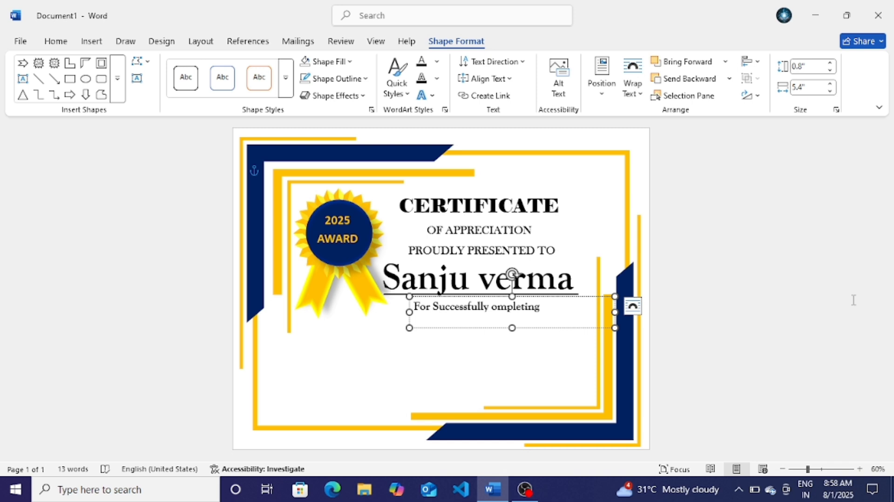
type("C")
left_click(536, 329)
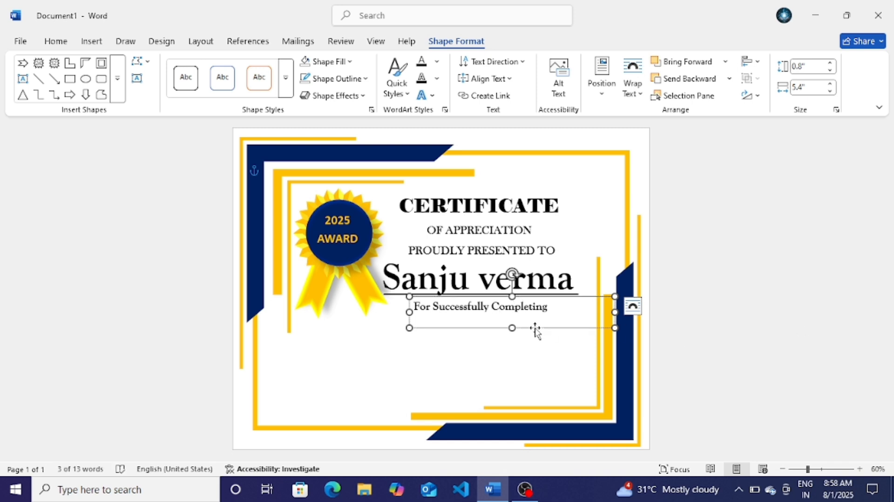
Step: Copy the completion box below and type 'Fundamental Of Computer Application' in bold Brush Script MT
left_click_drag(535, 332, 494, 349)
type("Fundamenta")
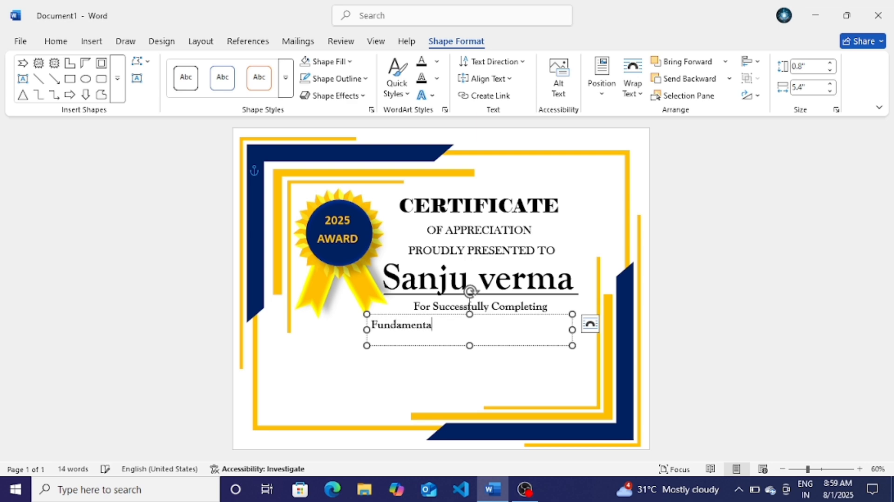
type("l Of Computer Application")
key("ctrl+a")
left_click(56, 41)
left_click(188, 66)
left_click(145, 66)
left_click(256, 87)
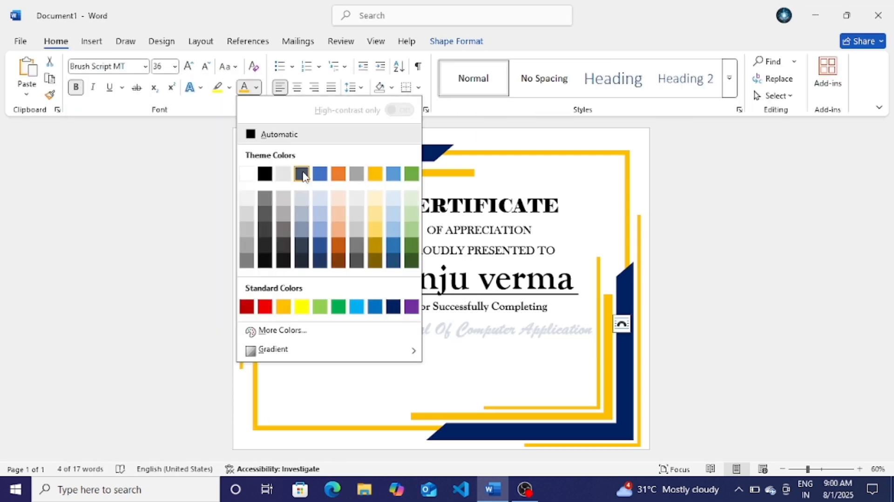
Step: Colour the course name text navy blue
left_click(282, 332)
left_click(270, 170)
left_click(559, 345)
left_click(457, 41)
left_click(437, 61)
left_click(465, 369)
left_click(698, 123)
left_click(814, 123)
Step: Copy the course box to the lower left and start typing 'Date'
left_click(525, 328)
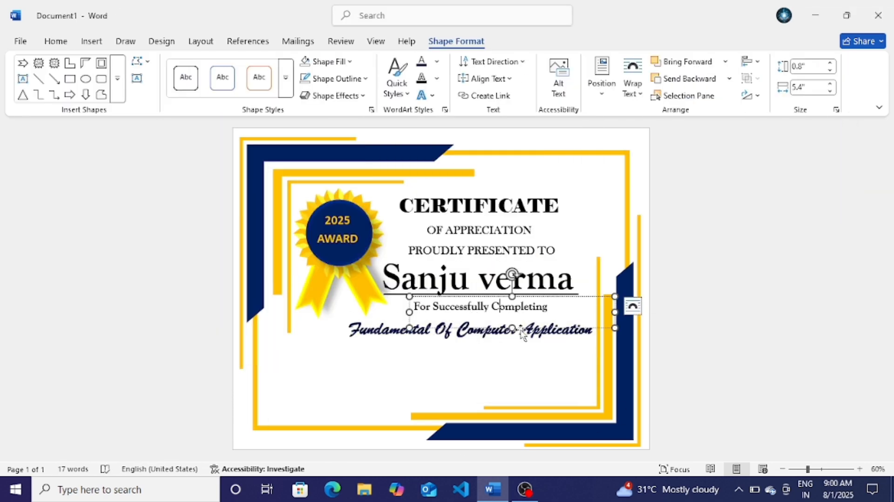
left_click_drag(590, 333, 514, 375)
key("BackSpace")
type("Date")
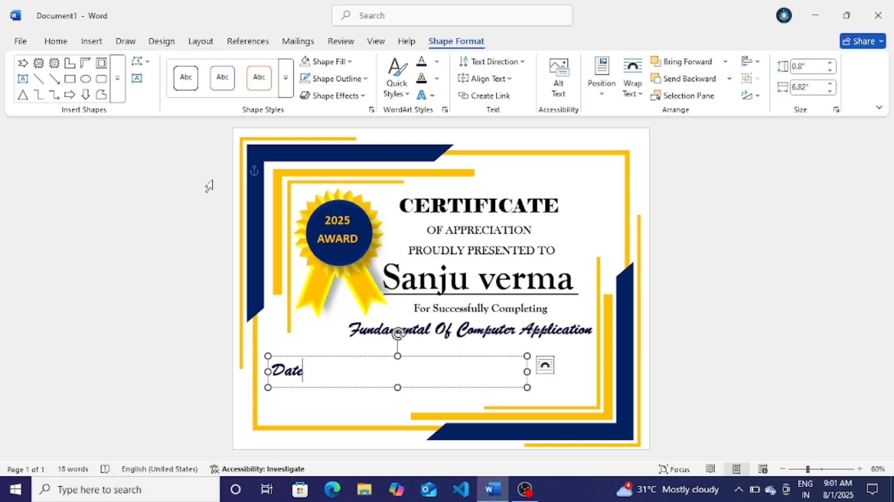
Step: Set the Date label in Arial Black at 36 pt and make its box taller
key("ctrl+a")
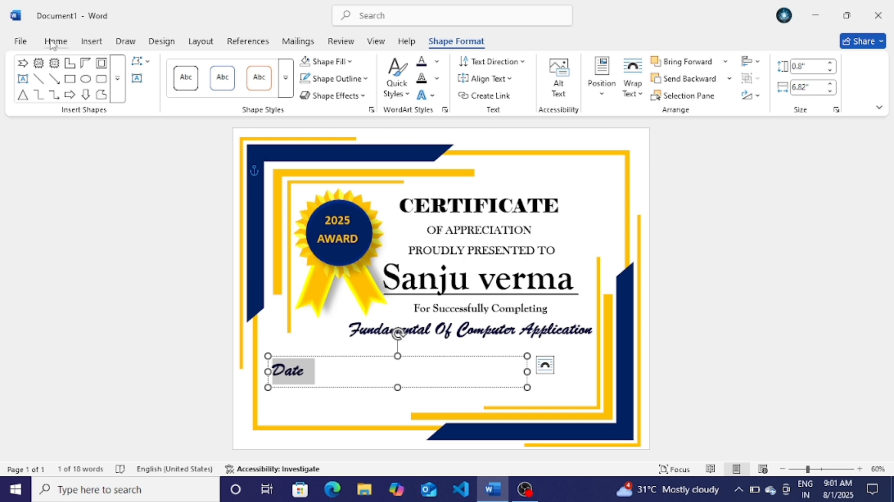
left_click(54, 41)
left_click(188, 67)
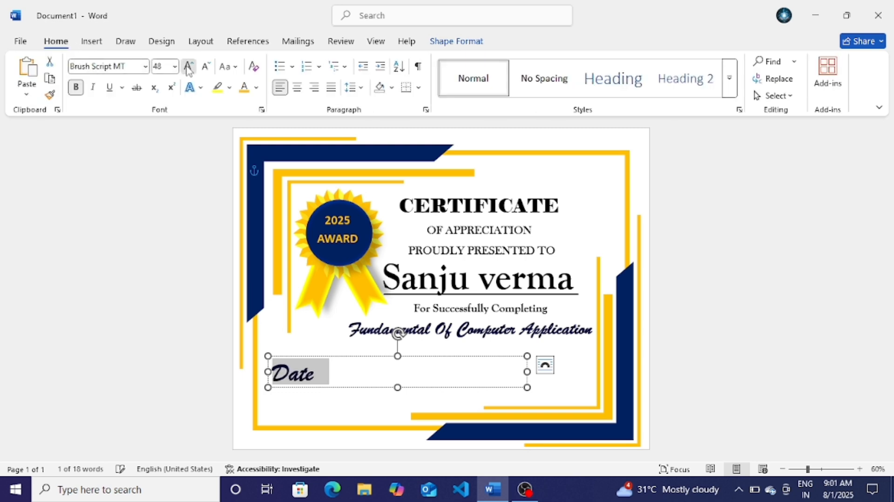
left_click(188, 67)
left_click(146, 66)
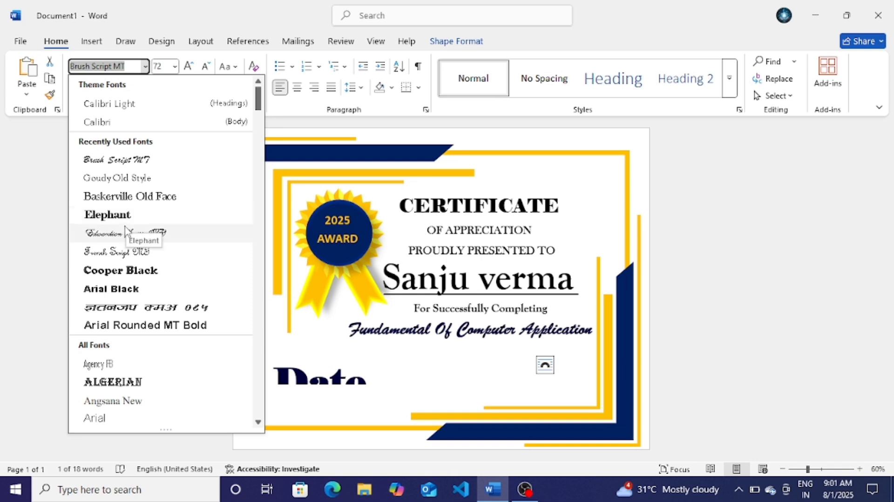
left_click(106, 291)
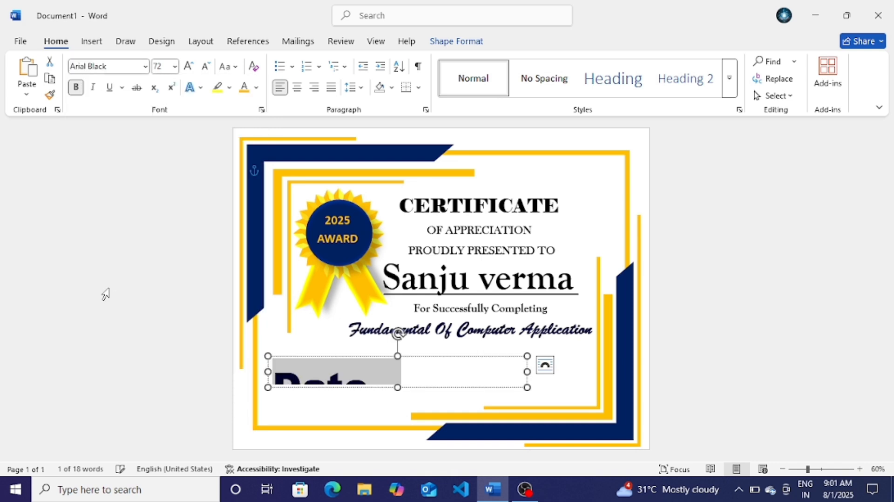
left_click(205, 67)
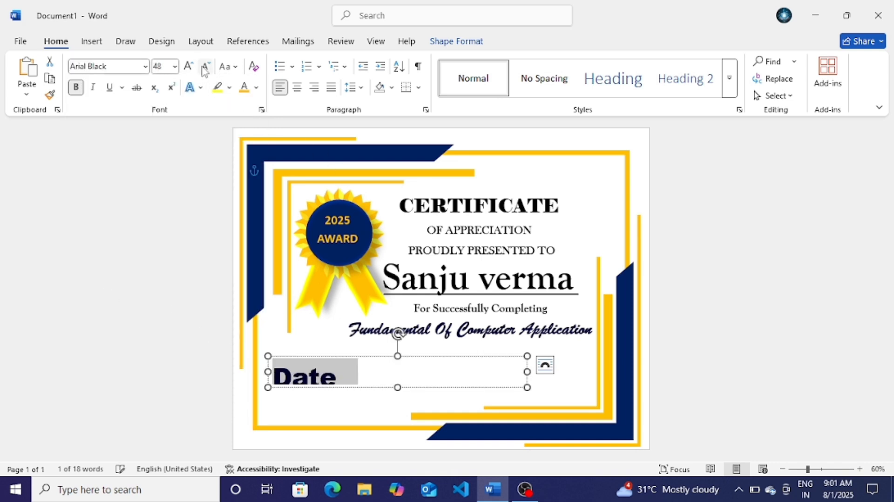
left_click(382, 387)
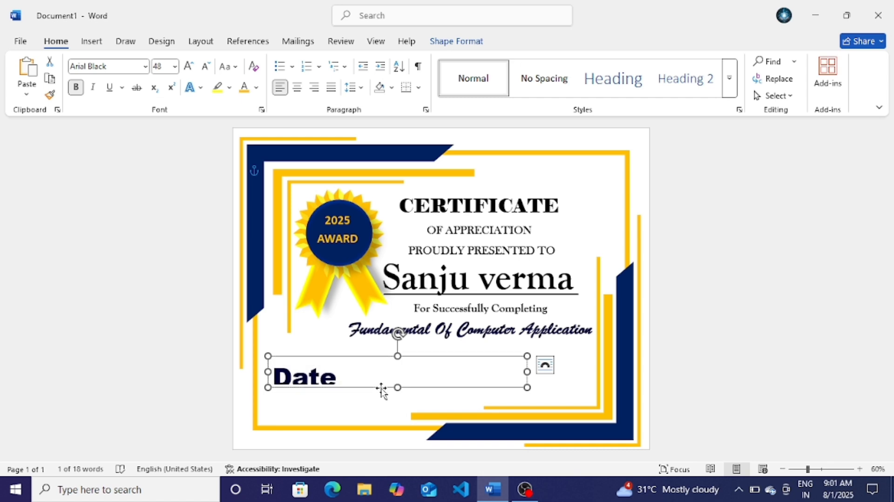
left_click_drag(401, 397, 397, 412)
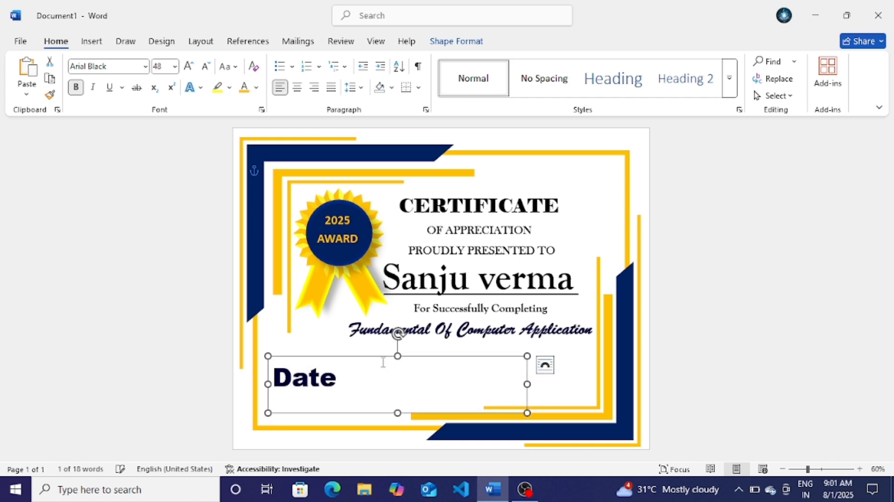
left_click_drag(349, 379, 273, 374)
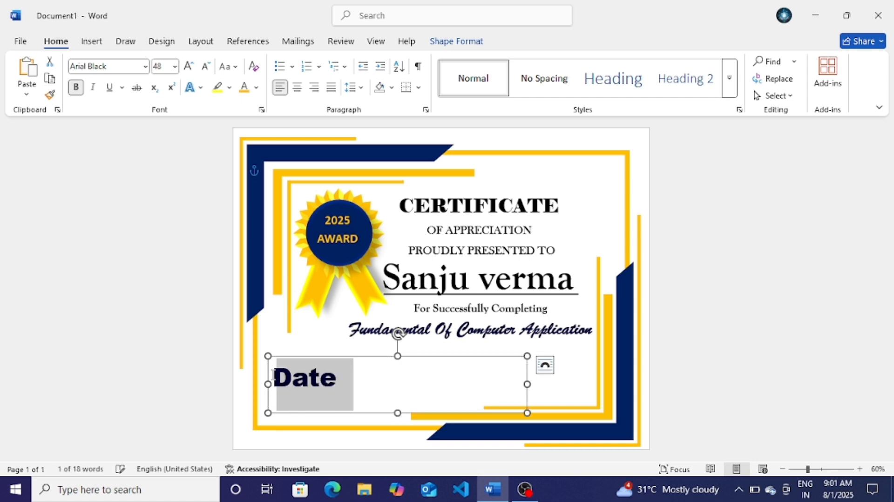
left_click(205, 66)
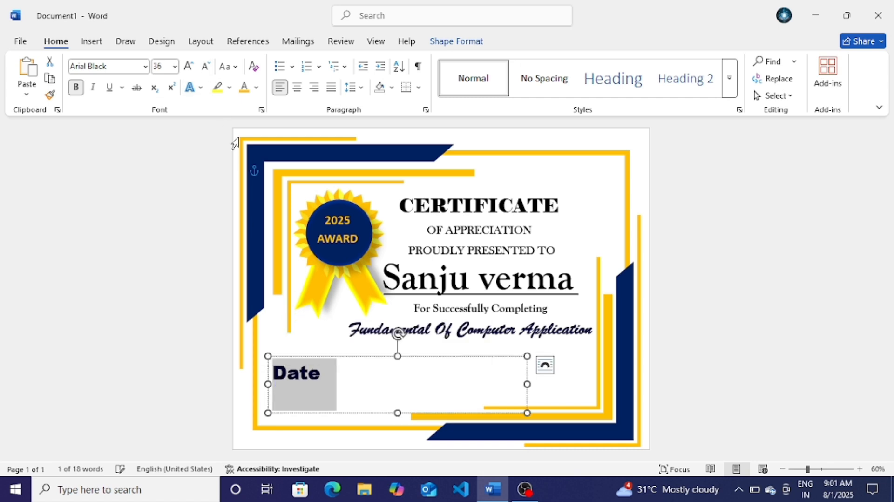
Step: Move the Date text box slightly lower and further right
left_click(360, 357)
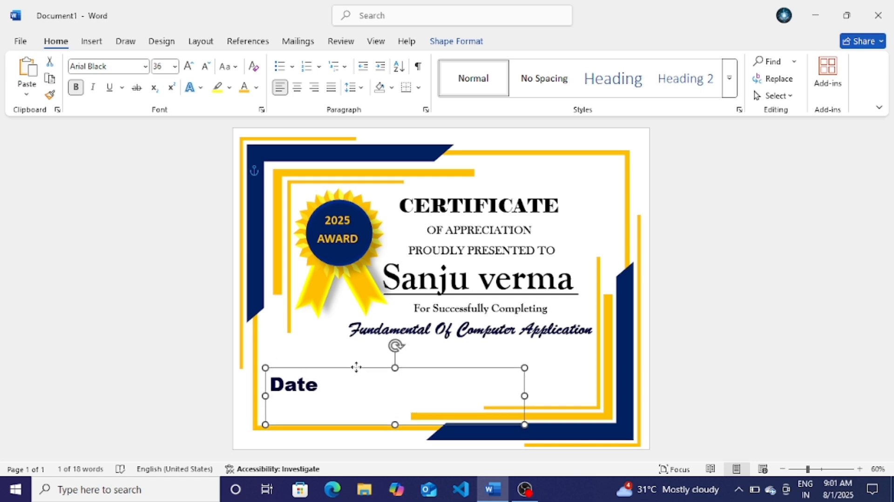
left_click_drag(356, 367, 356, 373)
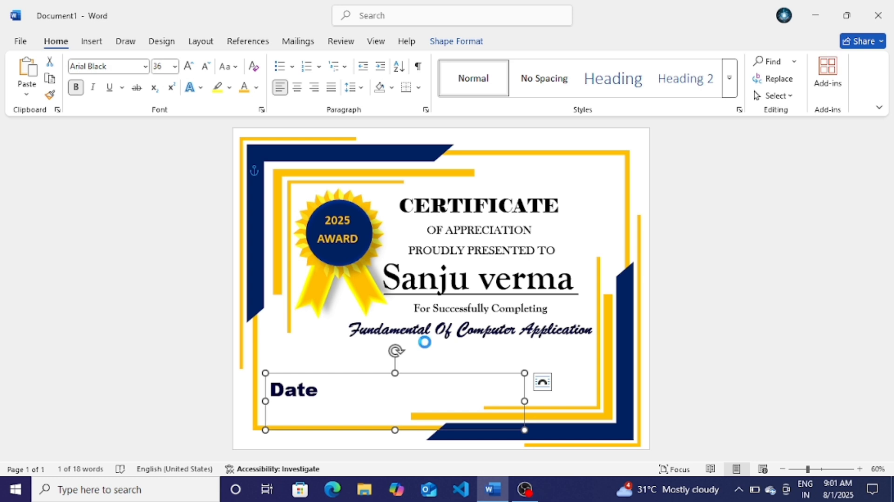
key("Right")
key("Right")
key("Right")
key("Right")
key("Right")
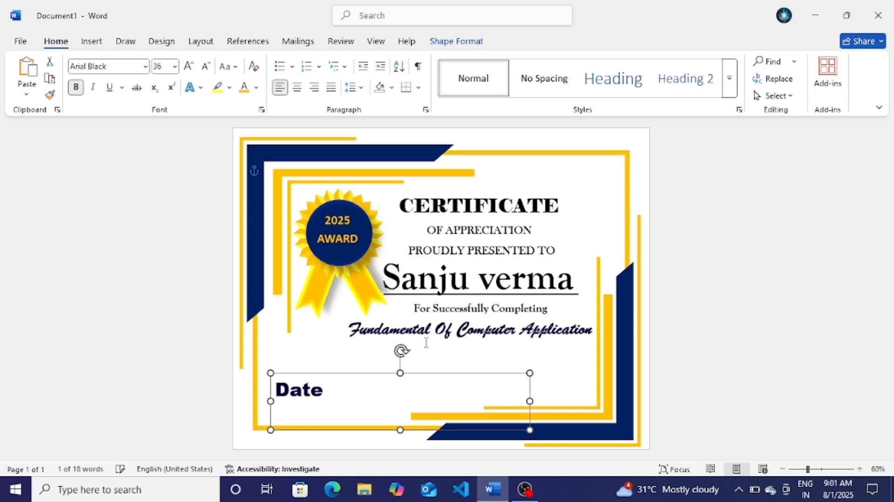
key("Right")
key("Right")
key("Right")
key("Right")
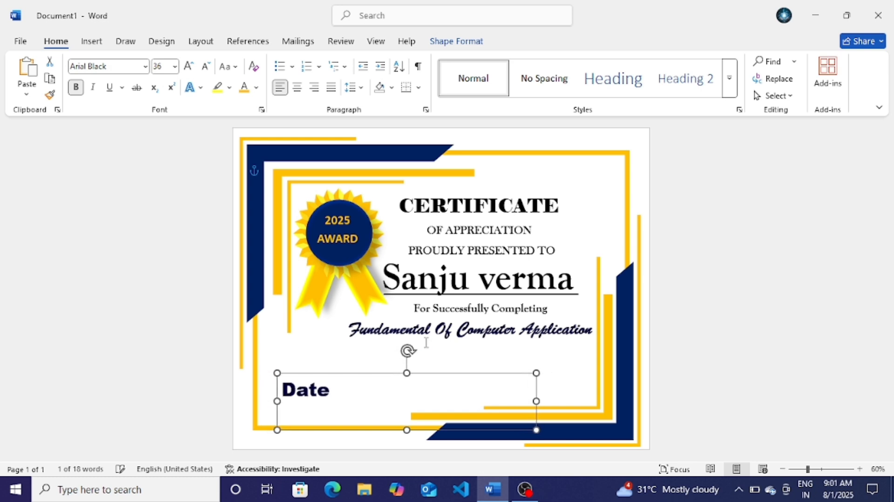
key("Right")
key("Right")
key("Right")
key("Right")
key("Right")
key("Right")
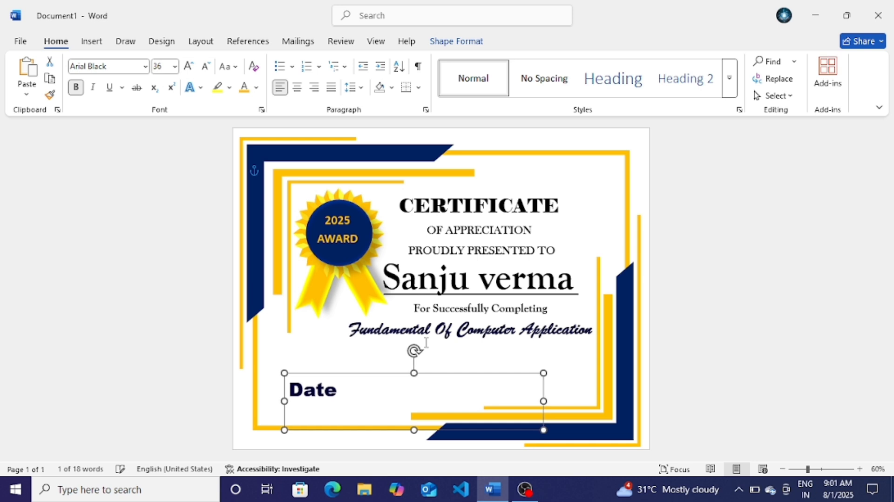
key("Right")
key("Right")
key("Right")
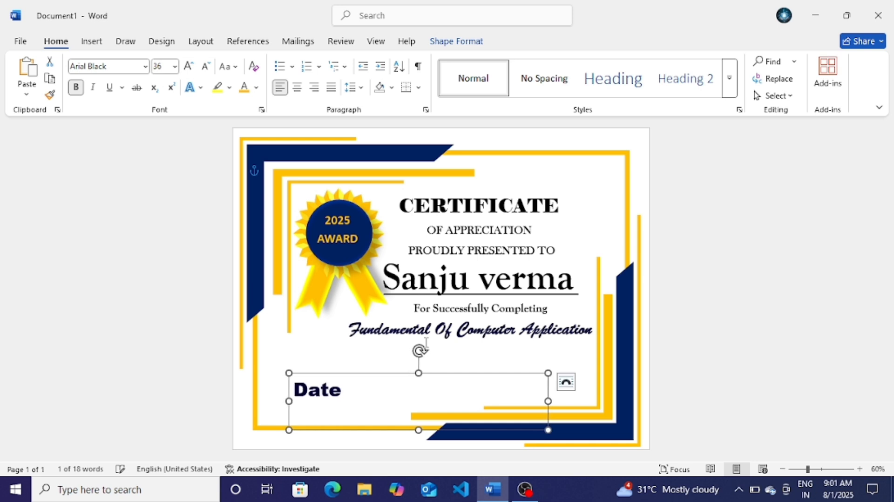
key("Right")
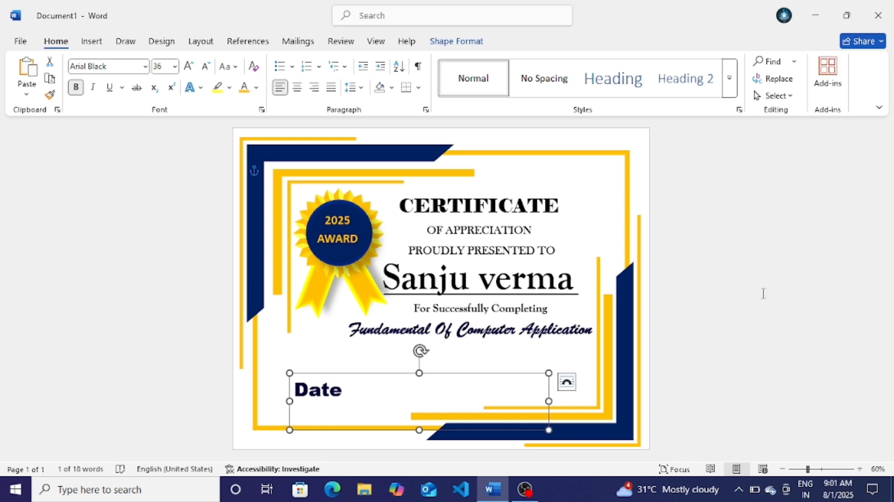
left_click(764, 293)
Step: Change the Date label's font colour to black
left_click(354, 392)
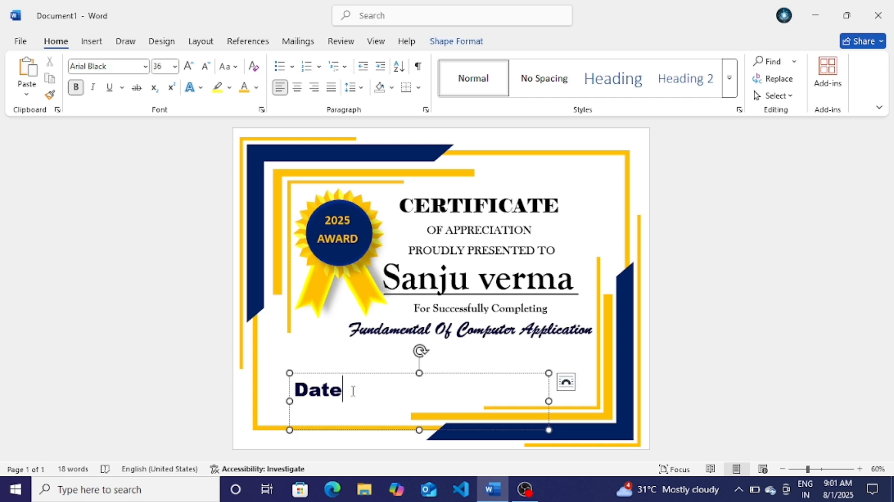
left_click_drag(354, 392, 287, 390)
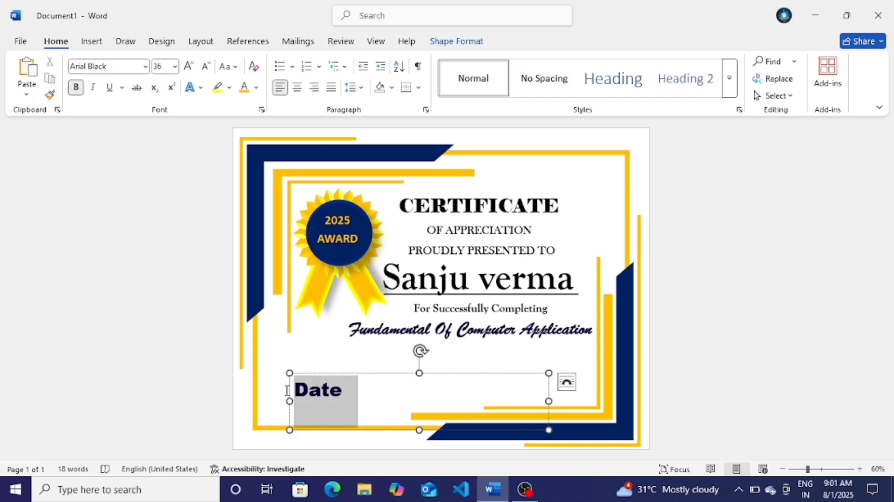
left_click(256, 87)
left_click(269, 175)
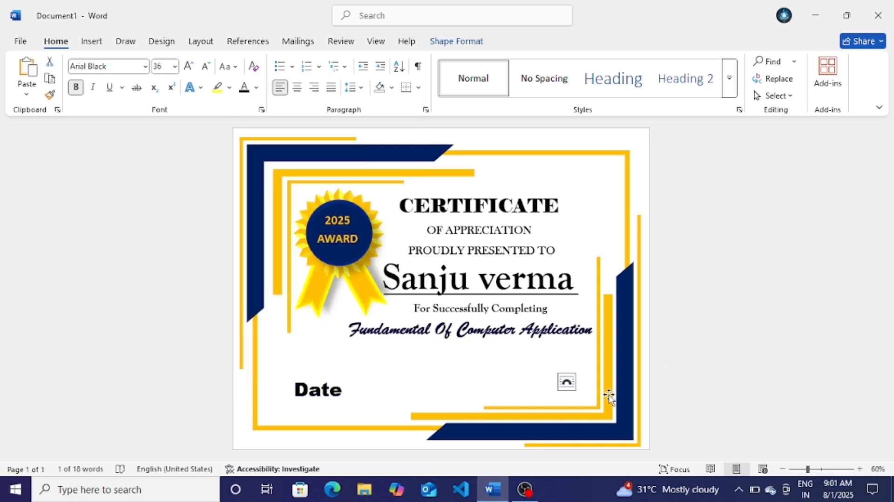
left_click(678, 355)
left_click(337, 398)
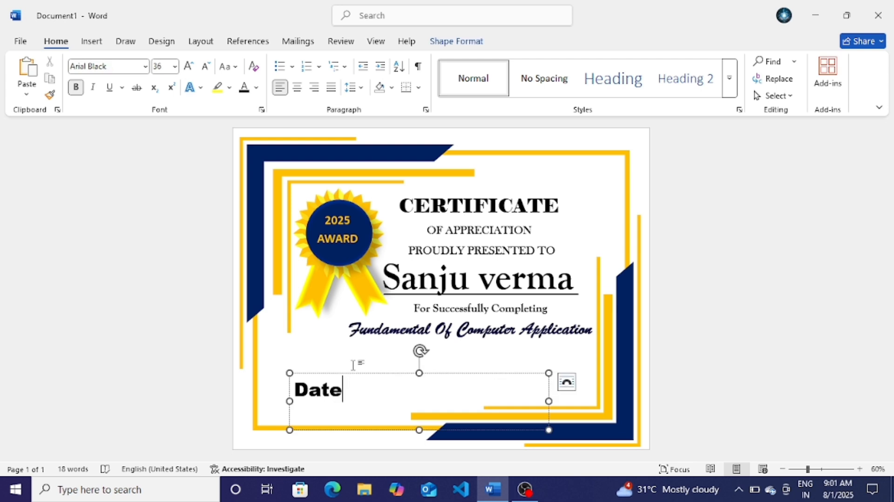
left_click(357, 374)
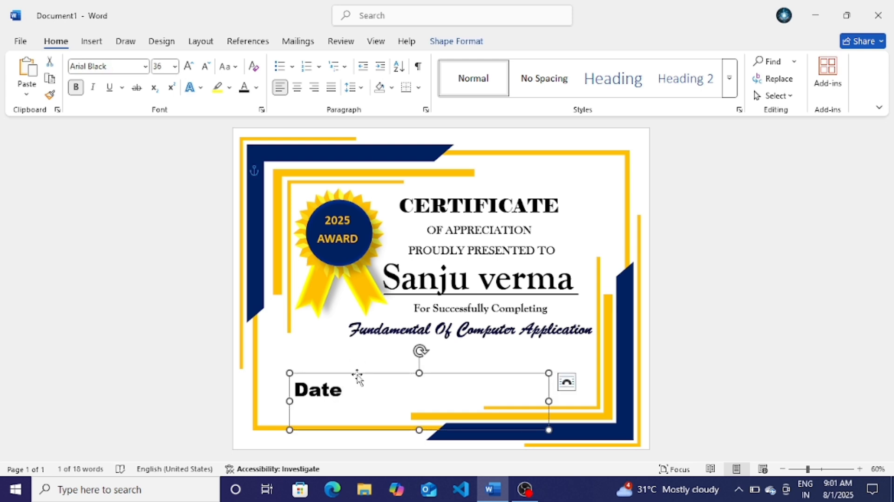
Step: Copy the Date box to the lower right and retype it as 'Signature'
left_click_drag(357, 374, 581, 375, "ctrl")
left_click(577, 391)
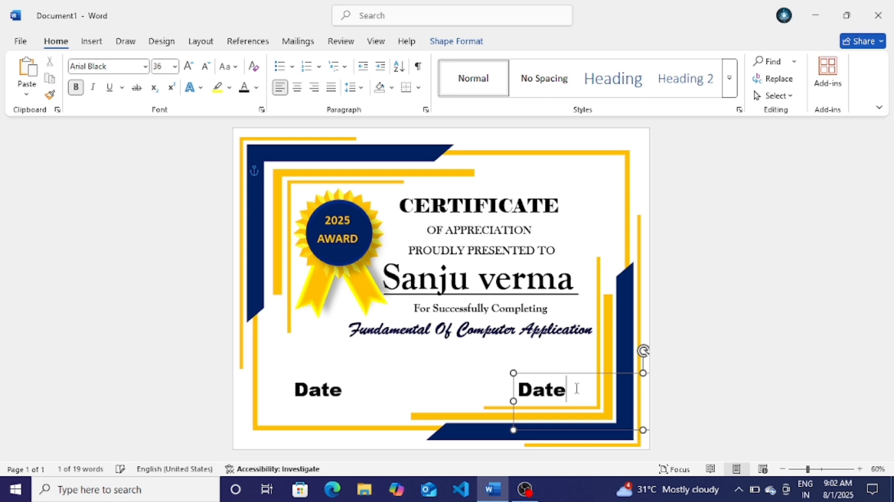
key("BackSpace")
key("BackSpace")
key("BackSpace")
key("BackSpace")
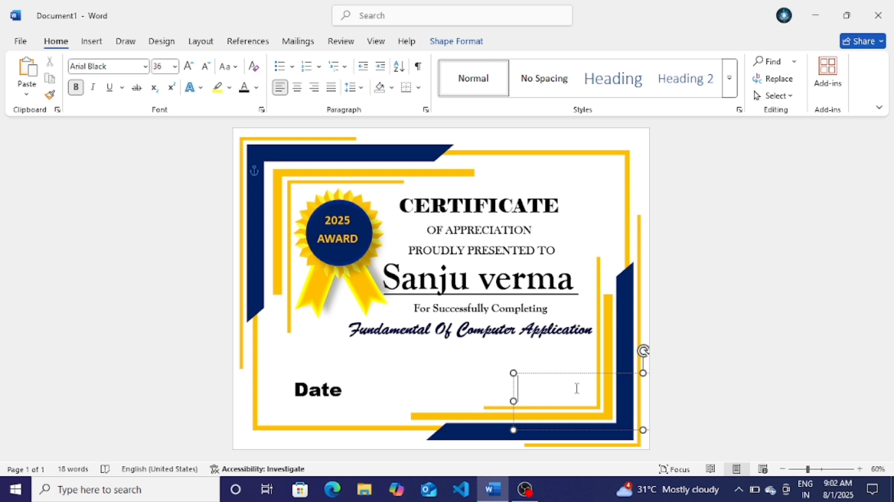
type("Signa")
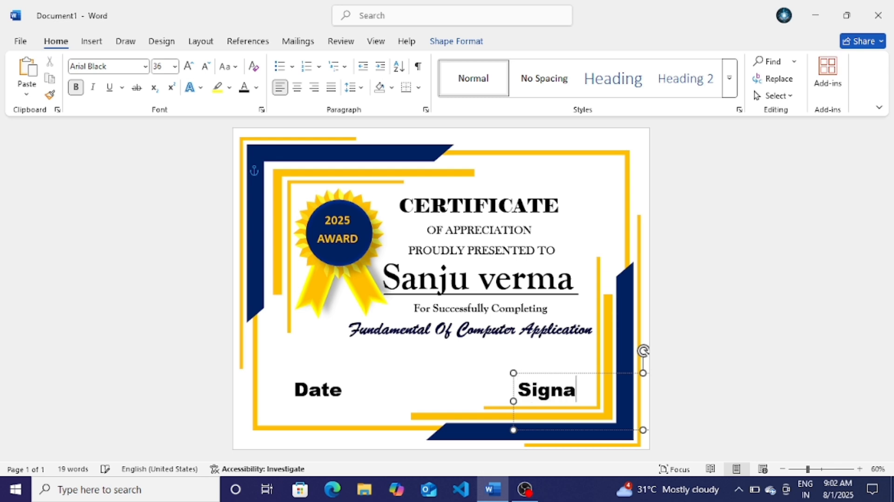
type("ture")
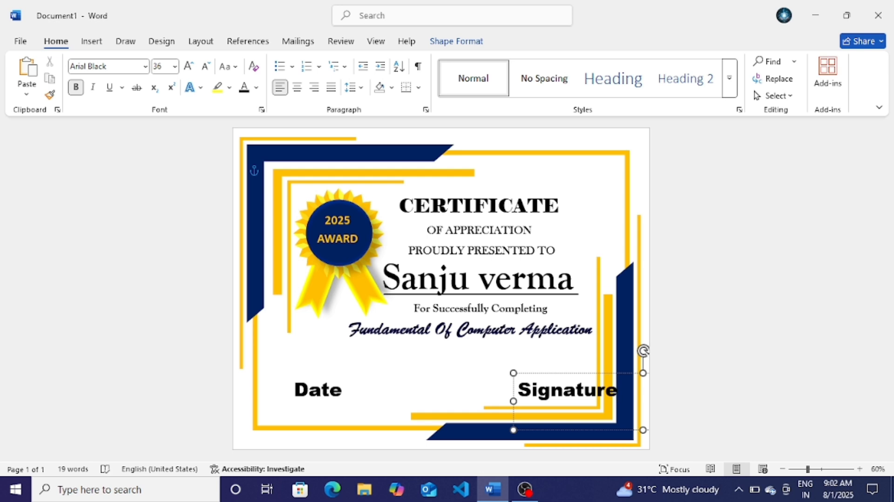
Step: Set both Signature and Date labels to 28 pt and level them
triple_click(577, 389)
left_click(207, 66)
left_click(589, 373)
key("Down")
key("Down")
key("Down")
key("Left")
key("Left")
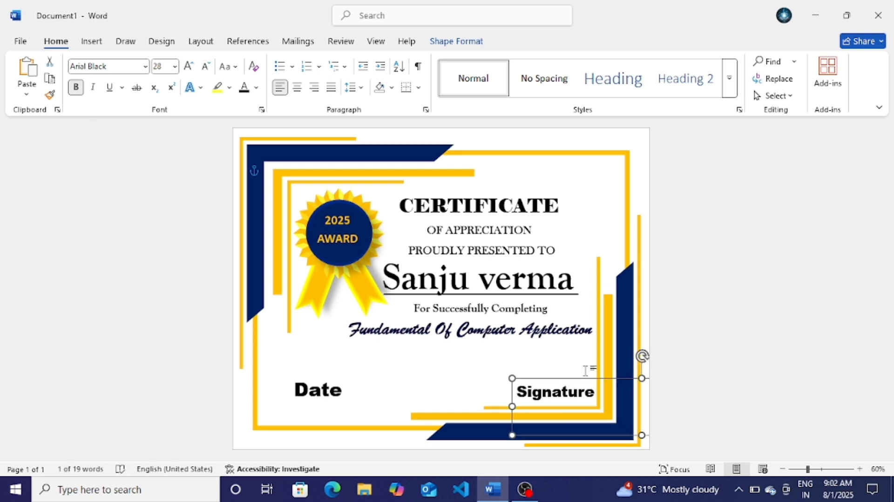
triple_click(346, 390)
left_click(208, 67)
left_click(371, 373)
key("Down")
key("Down")
key("Down")
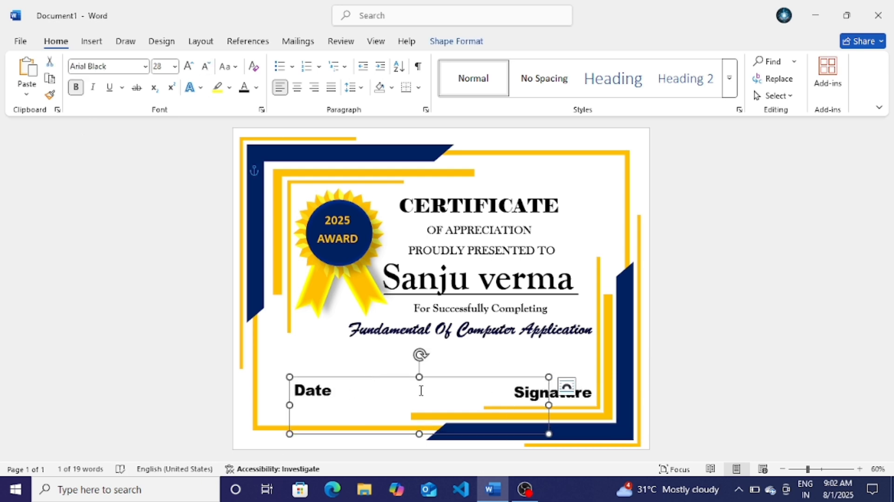
left_click(565, 395)
left_click(92, 41)
left_click(190, 61)
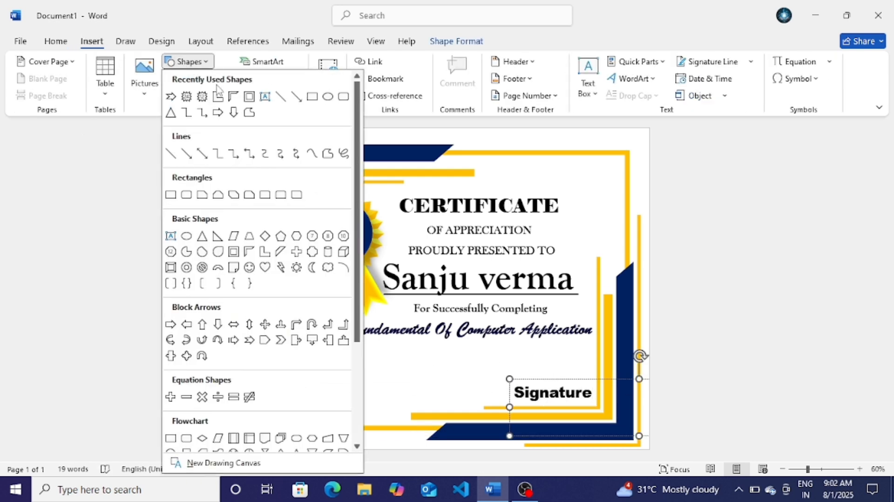
Step: Draw a black 3 pt line just above the Date label
left_click(280, 97)
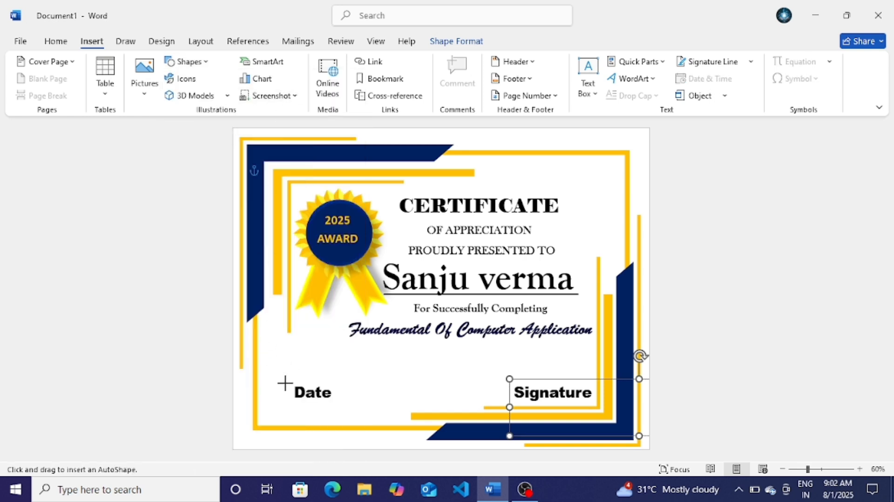
left_click_drag(285, 383, 354, 384)
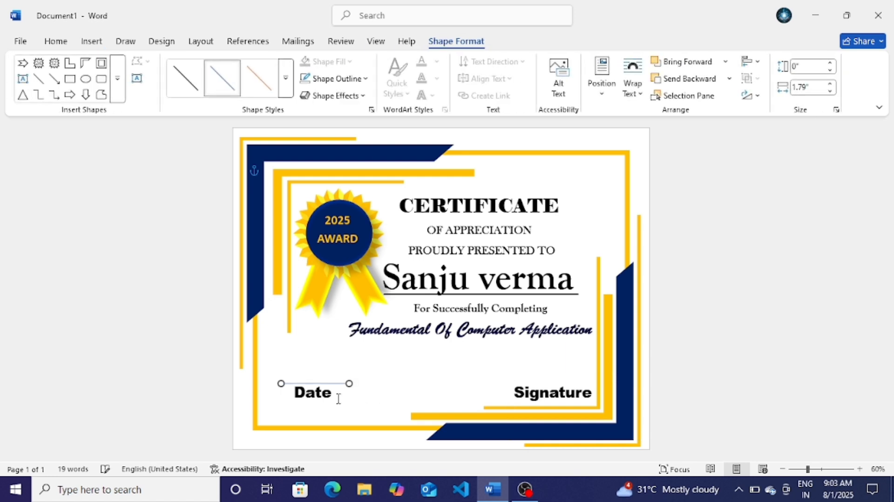
left_click(316, 79)
left_click(326, 144)
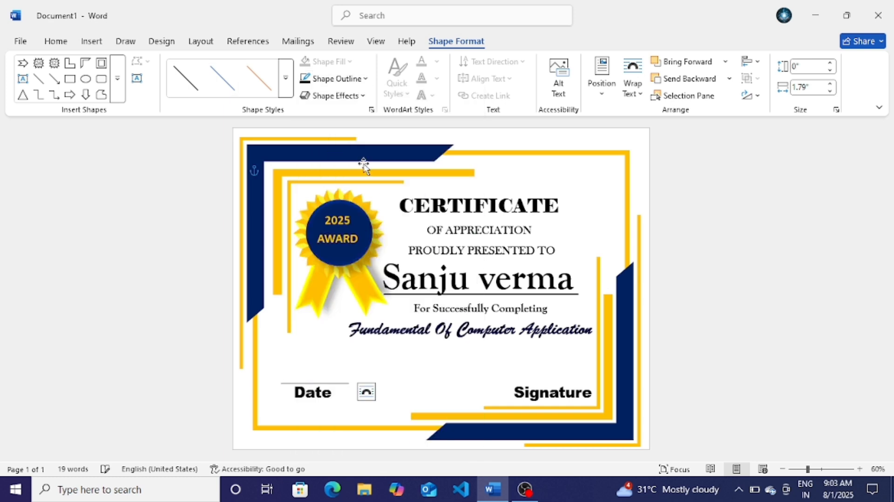
left_click(363, 79)
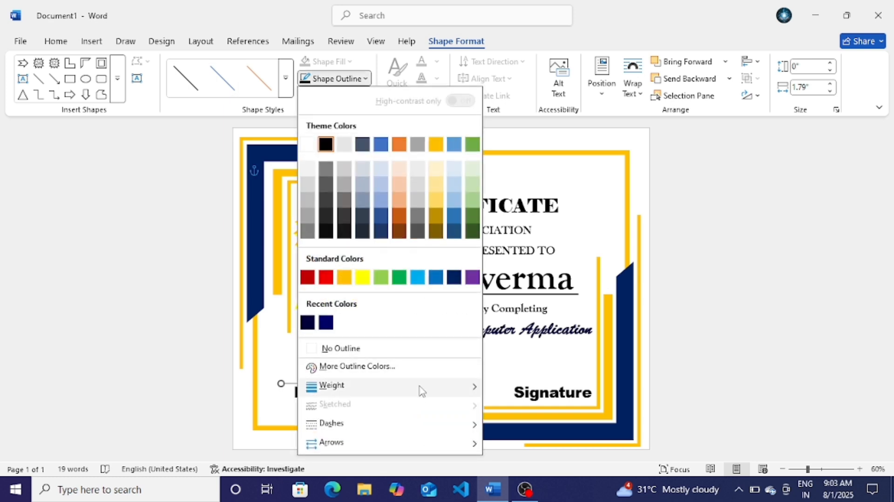
mouse_move(419, 386)
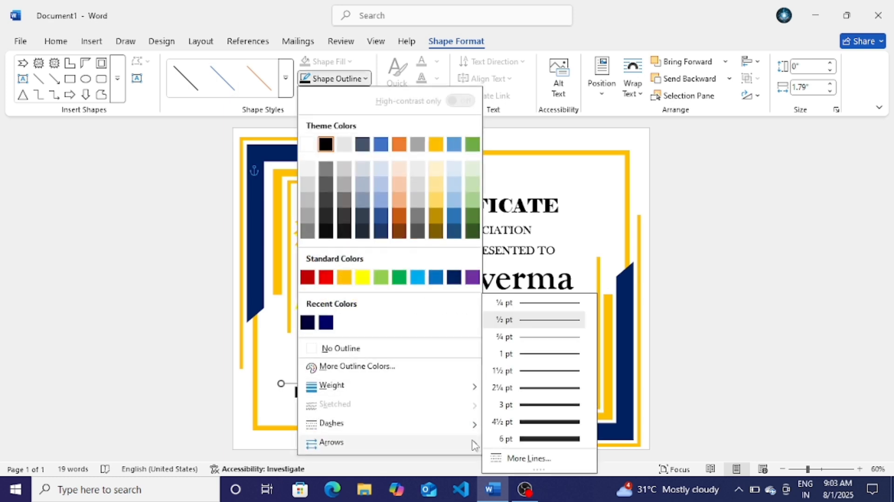
left_click(545, 408)
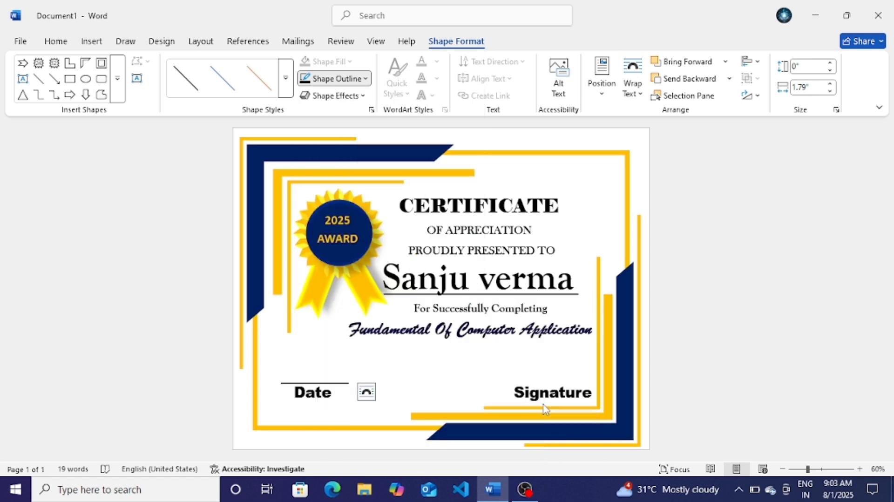
left_click(334, 384)
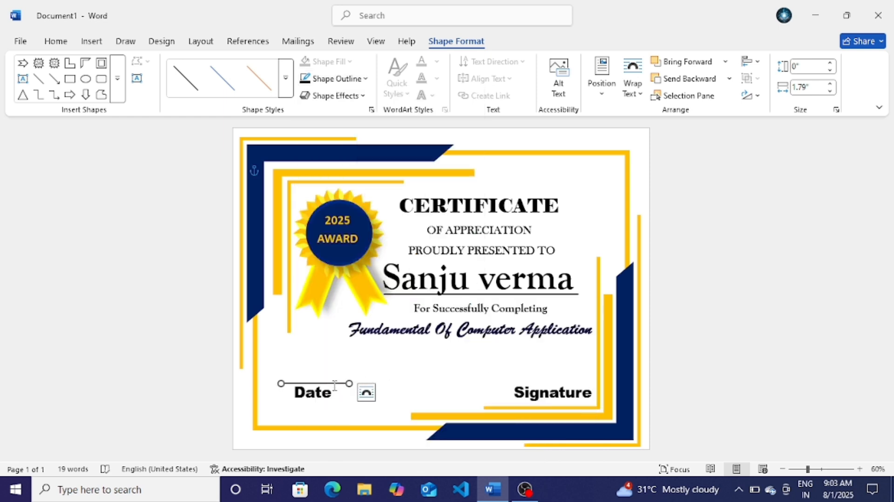
left_click(334, 385)
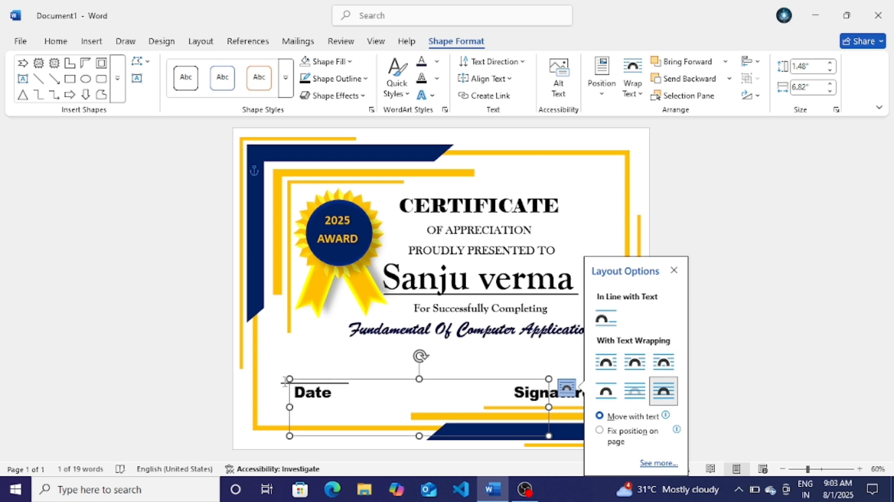
left_click(309, 363)
Step: Draw a matching 3 pt line just above the Signature label
left_click(99, 45)
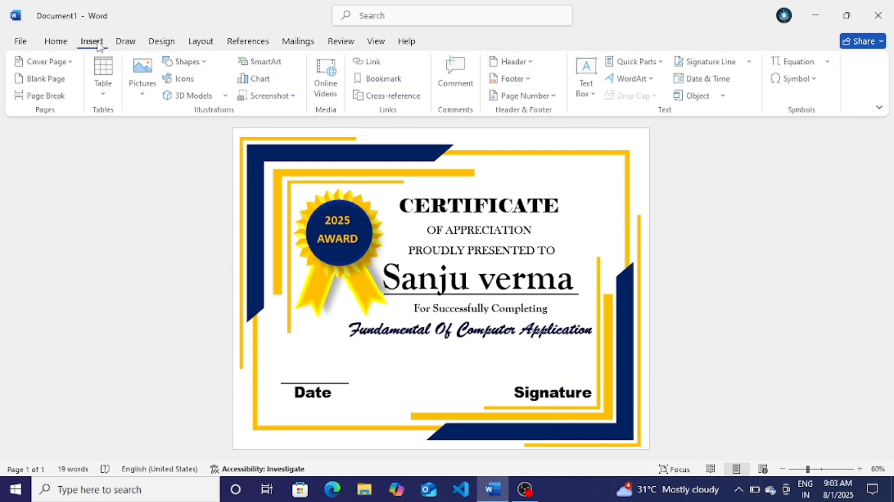
left_click(186, 62)
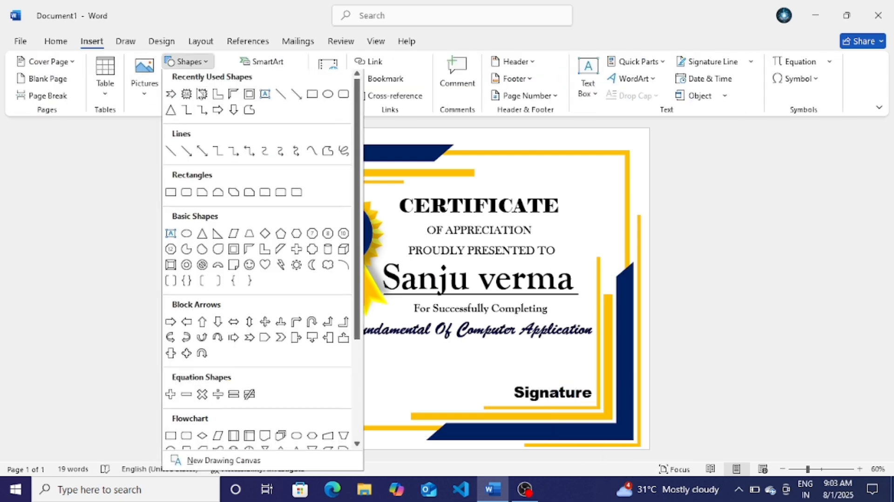
left_click(280, 98)
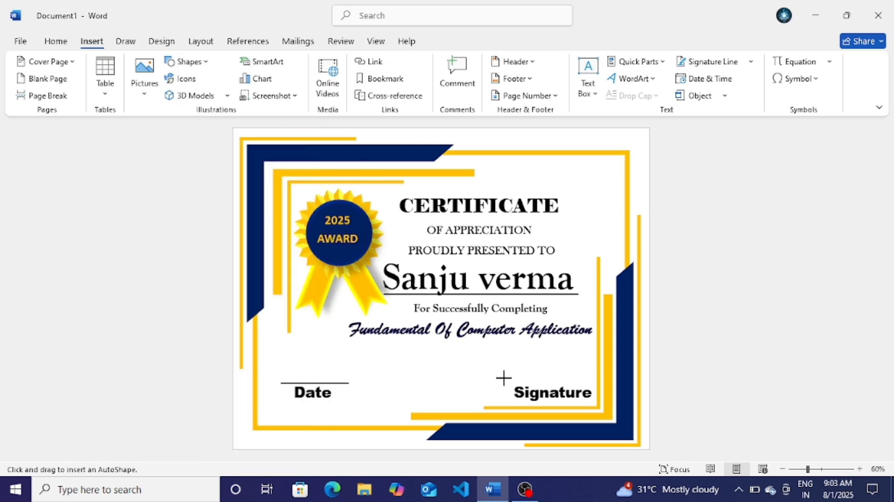
left_click_drag(508, 382, 592, 385)
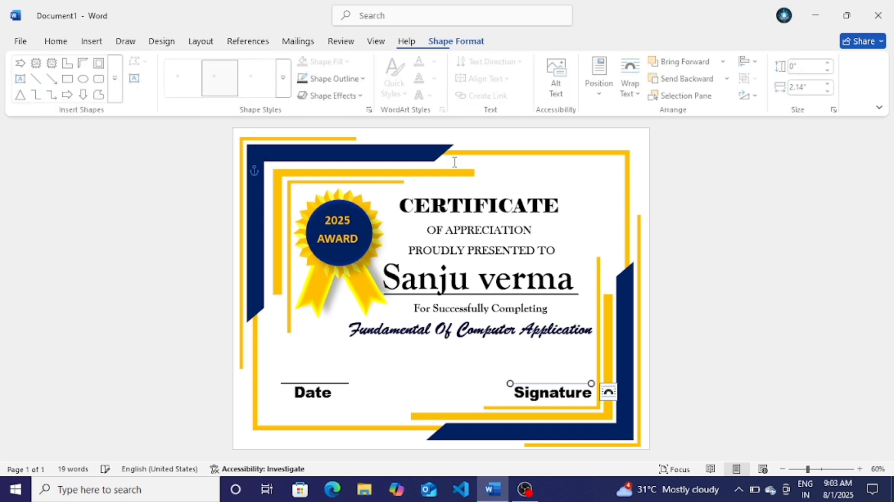
left_click(351, 87)
mouse_move(380, 386)
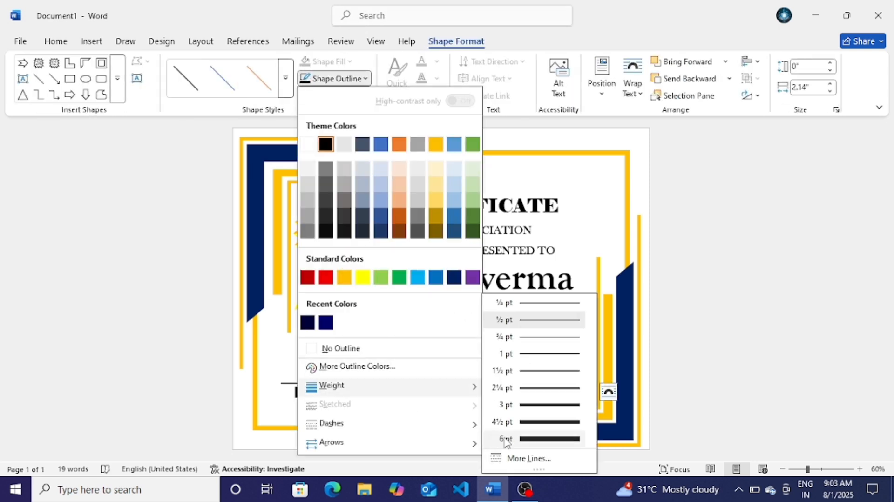
left_click(539, 409)
left_click(696, 373)
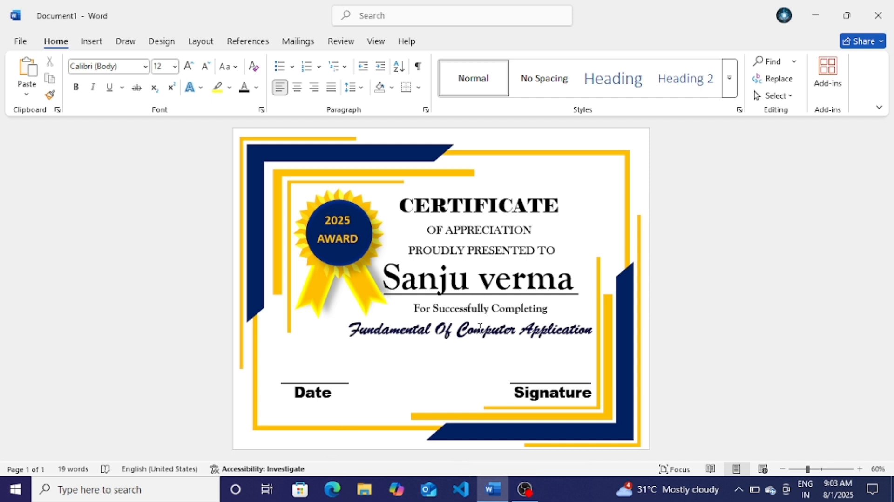
scroll(450, 140, "up", 4)
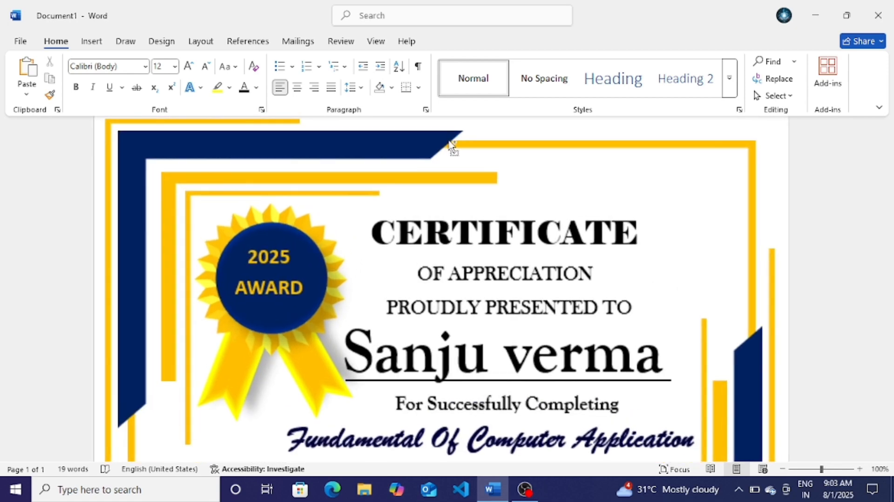
scroll(450, 142, "down", 3)
scroll(450, 142, "down", 1)
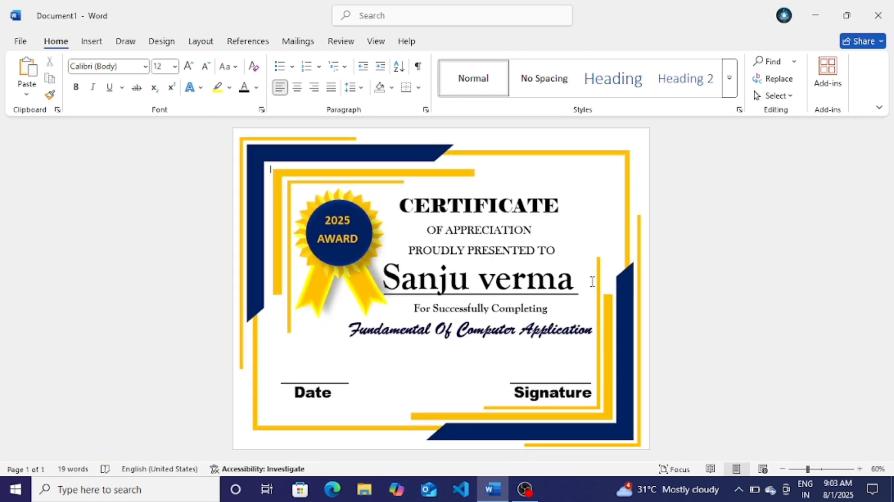